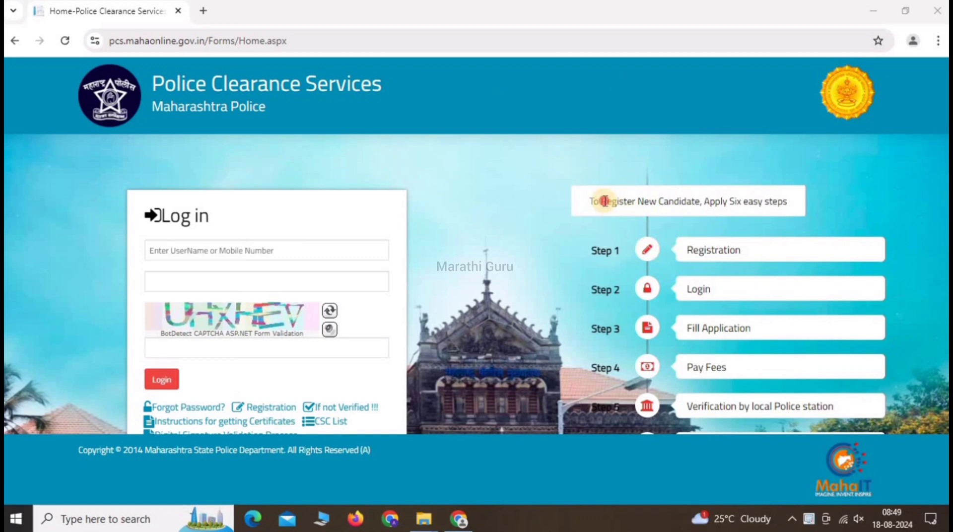
Open the registration form for a new candidate from the Police Clearance Services home page
{"action": "left_click_drag", "start_coordinate": [604, 201], "coordinate": [788, 201]}
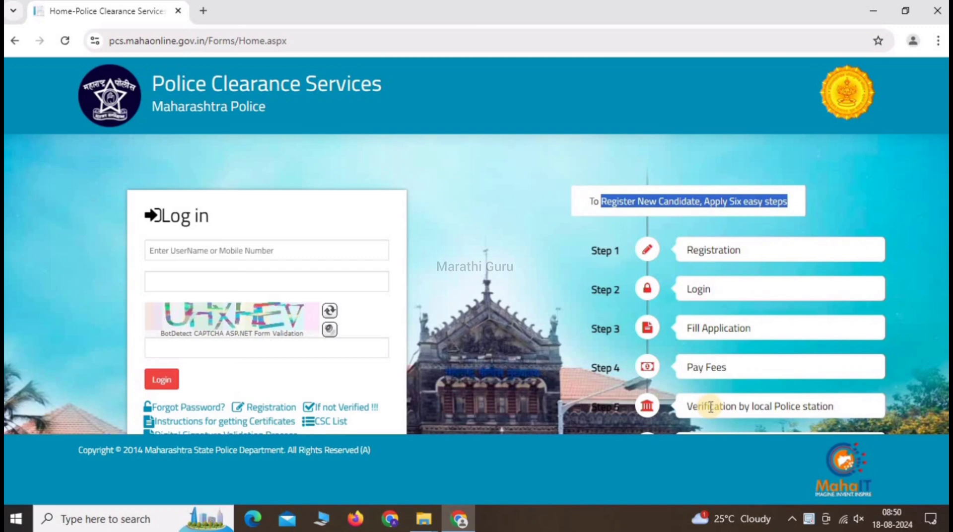
{"action": "left_click", "coordinate": [271, 408]}
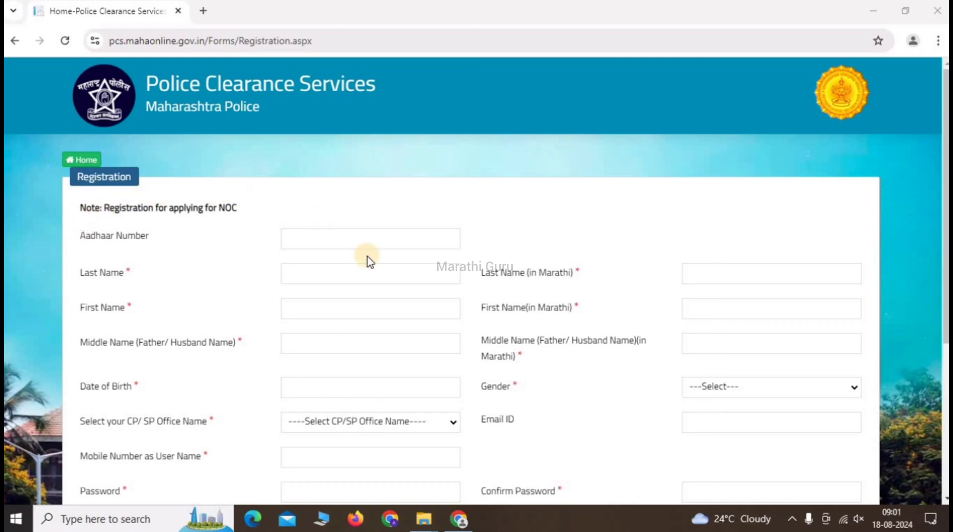
Review the registration form's Aadhaar number, English and Marathi name, and date of birth fields
{"action": "triple_click", "coordinate": [101, 234]}
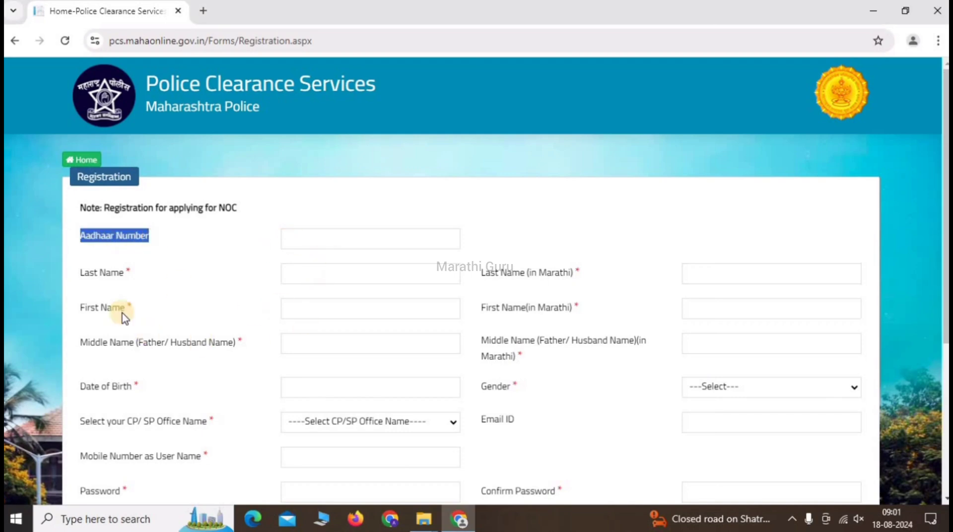
{"action": "left_click_drag", "start_coordinate": [83, 273], "coordinate": [130, 276]}
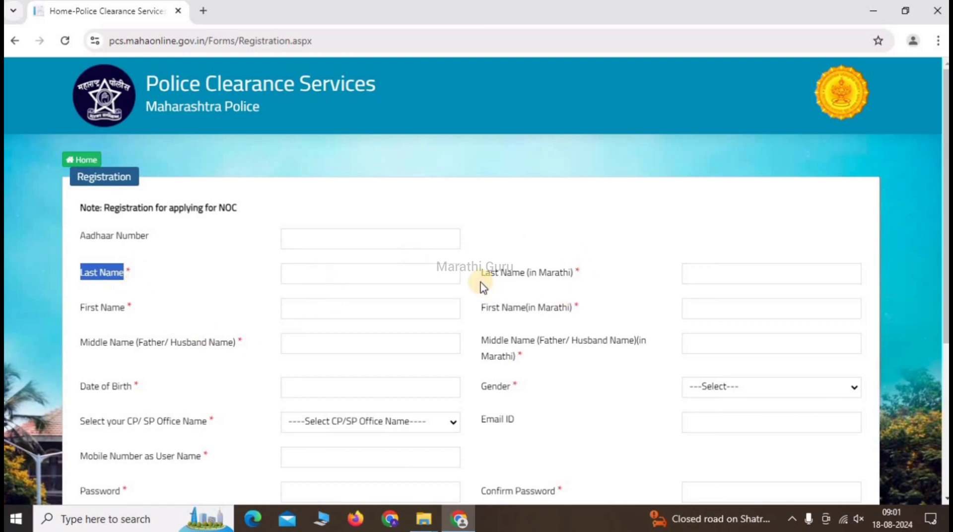
{"action": "left_click_drag", "start_coordinate": [480, 272], "coordinate": [558, 273]}
{"action": "left_click_drag", "start_coordinate": [81, 308], "coordinate": [120, 308]}
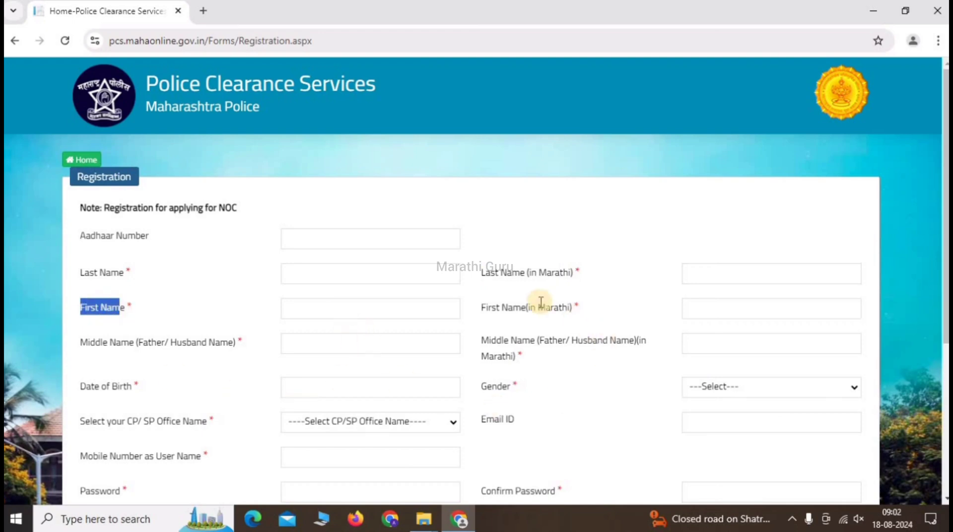
{"action": "left_click_drag", "start_coordinate": [80, 341], "coordinate": [235, 343]}
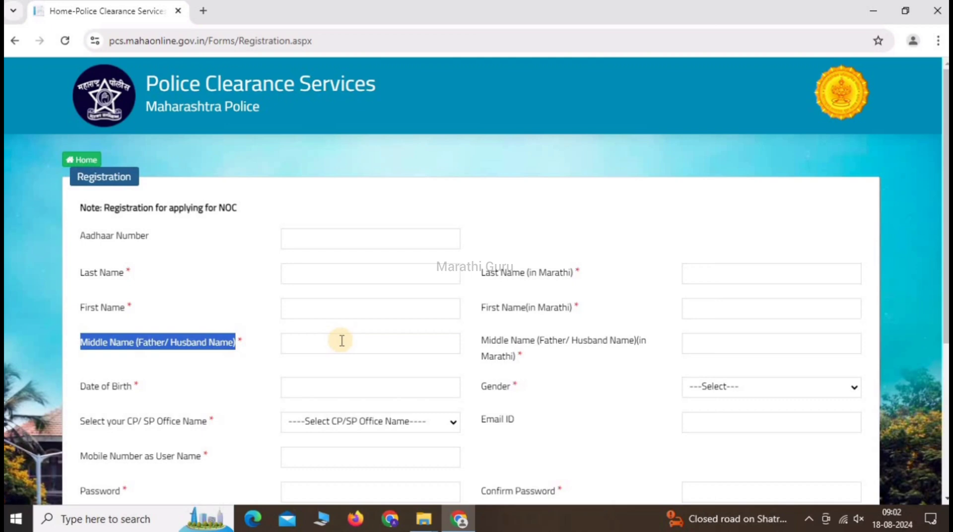
{"action": "left_click_drag", "start_coordinate": [480, 340], "coordinate": [525, 361]}
{"action": "left_click_drag", "start_coordinate": [79, 387], "coordinate": [151, 391]}
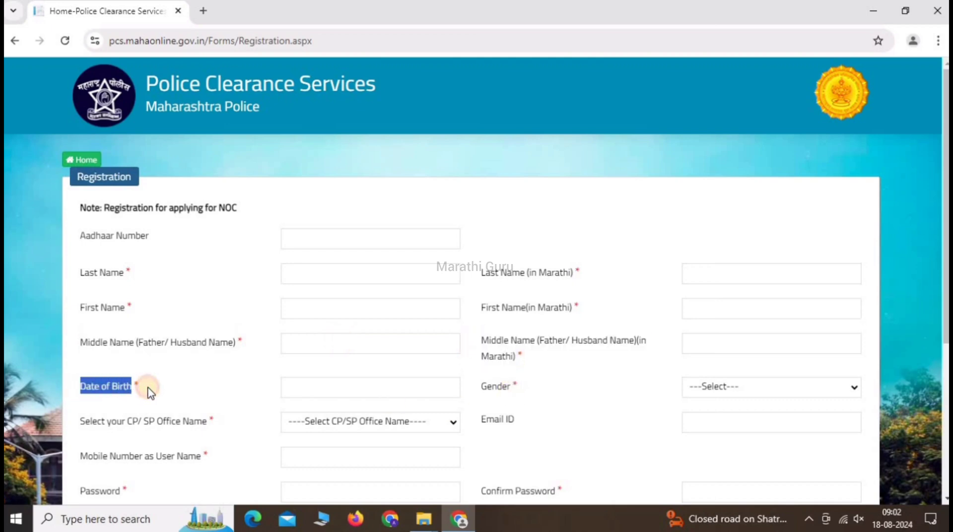
{"action": "left_click", "coordinate": [333, 387]}
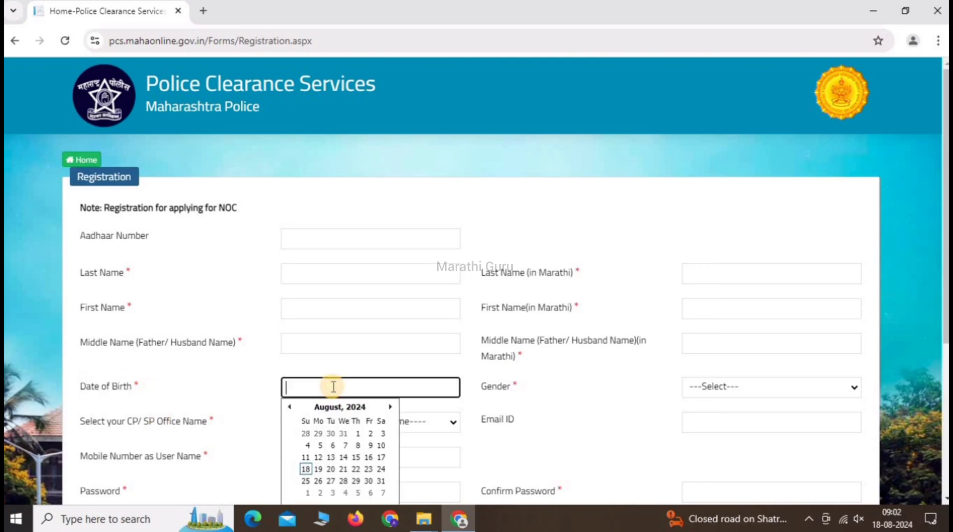
{"action": "scroll", "coordinate": [396, 432], "scroll_direction": "down", "scroll_amount": 4}
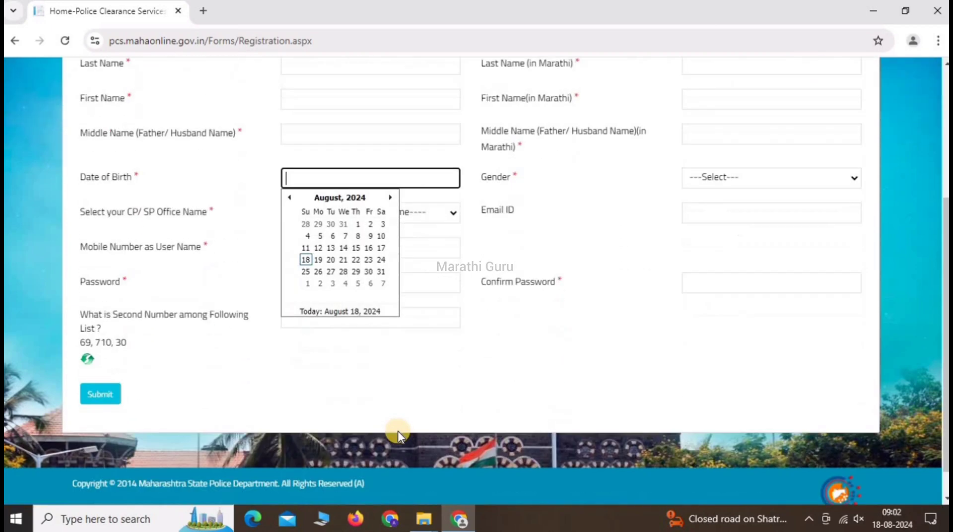
{"action": "scroll", "coordinate": [397, 430], "scroll_direction": "up", "scroll_amount": 1}
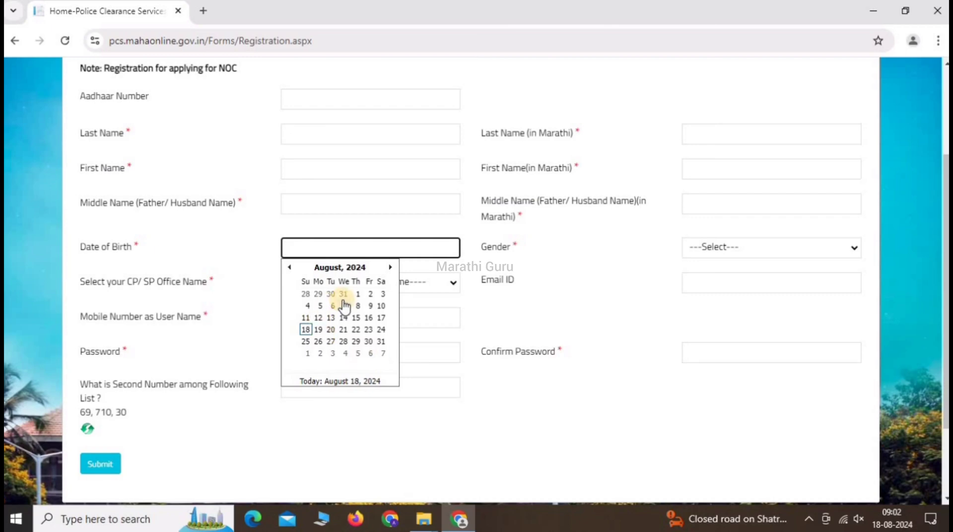
Set the gender to Male in the registration form
{"action": "left_click_drag", "start_coordinate": [481, 247], "coordinate": [517, 247]}
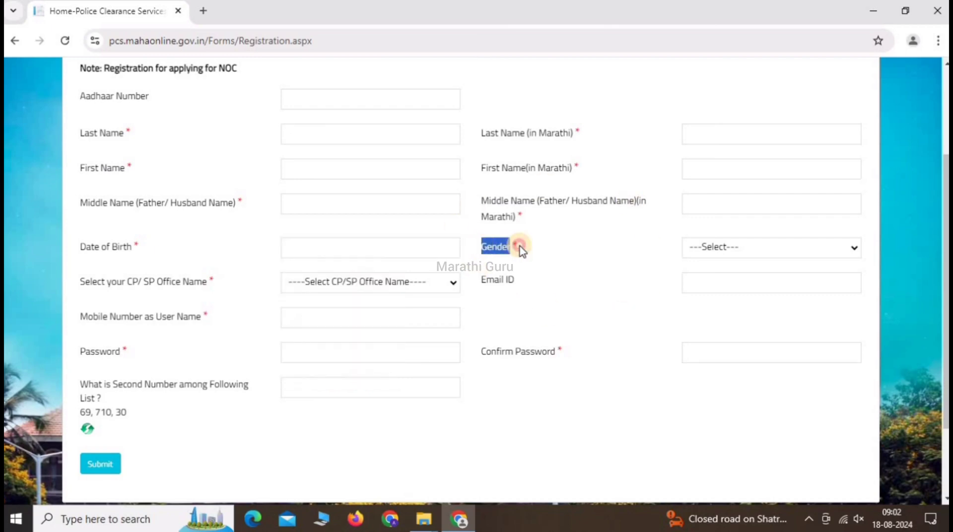
{"action": "left_click", "coordinate": [727, 246]}
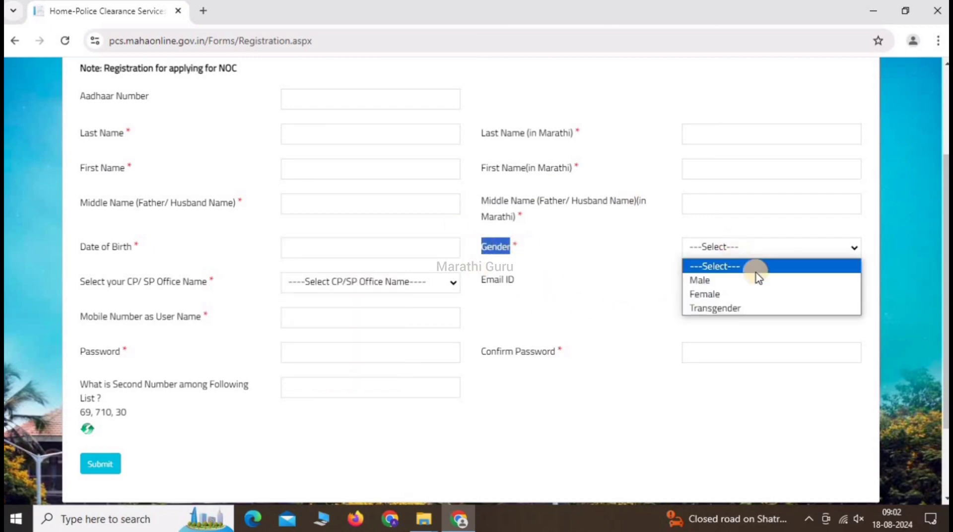
{"action": "left_click", "coordinate": [710, 280]}
{"action": "left_click", "coordinate": [143, 265]}
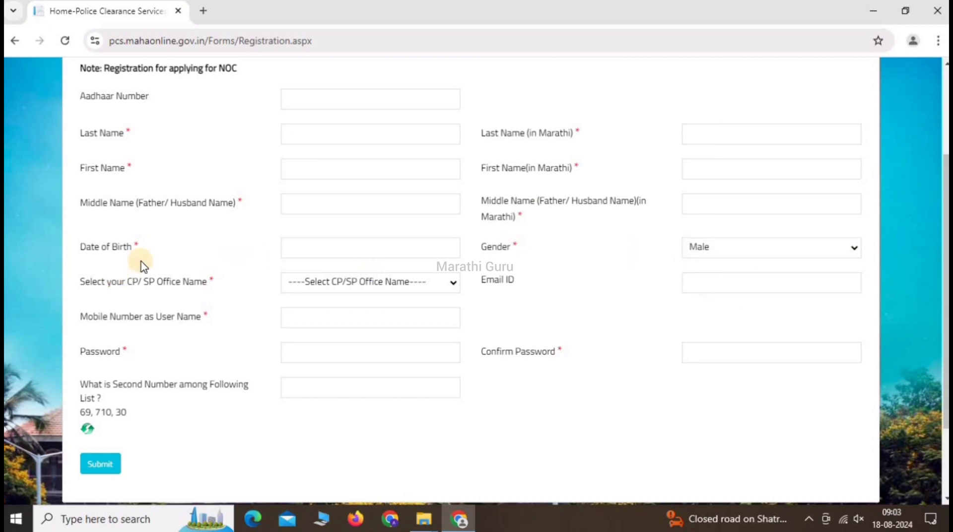
Review the CP/SP office, email, mobile number, password, password confirmation and security question fields of the registration form
{"action": "left_click_drag", "start_coordinate": [85, 281], "coordinate": [190, 282]}
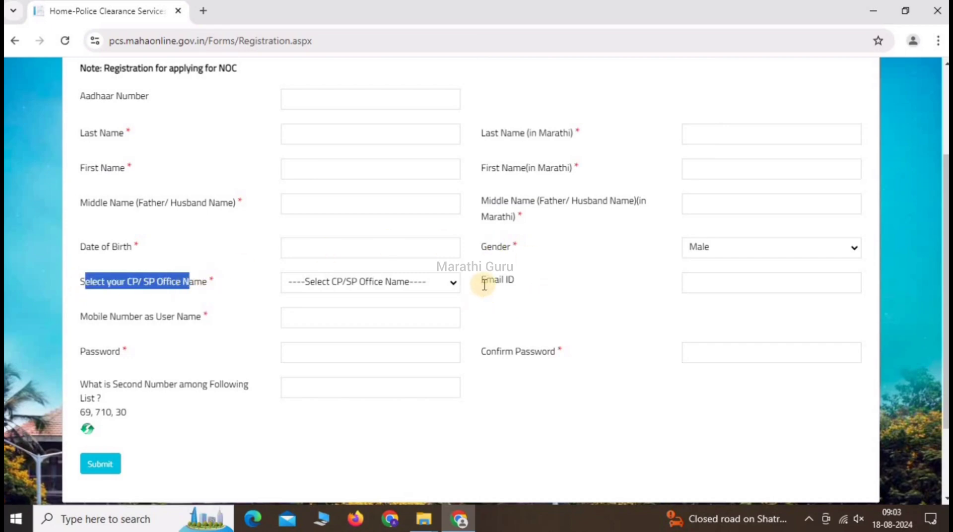
{"action": "triple_click", "coordinate": [521, 282]}
{"action": "left_click", "coordinate": [171, 318]}
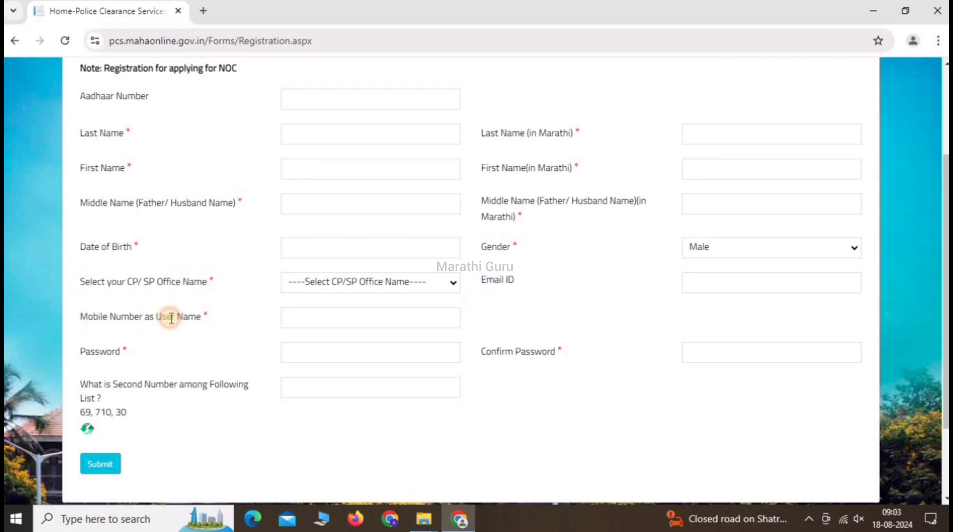
{"action": "left_click_drag", "start_coordinate": [171, 318], "coordinate": [92, 317]}
{"action": "left_click_drag", "start_coordinate": [75, 353], "coordinate": [132, 353]}
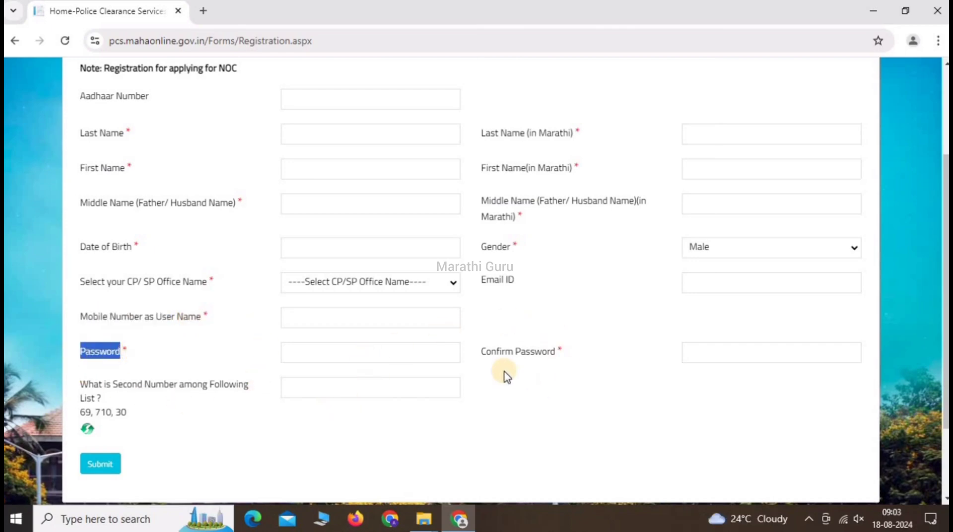
{"action": "left_click_drag", "start_coordinate": [481, 351], "coordinate": [556, 353]}
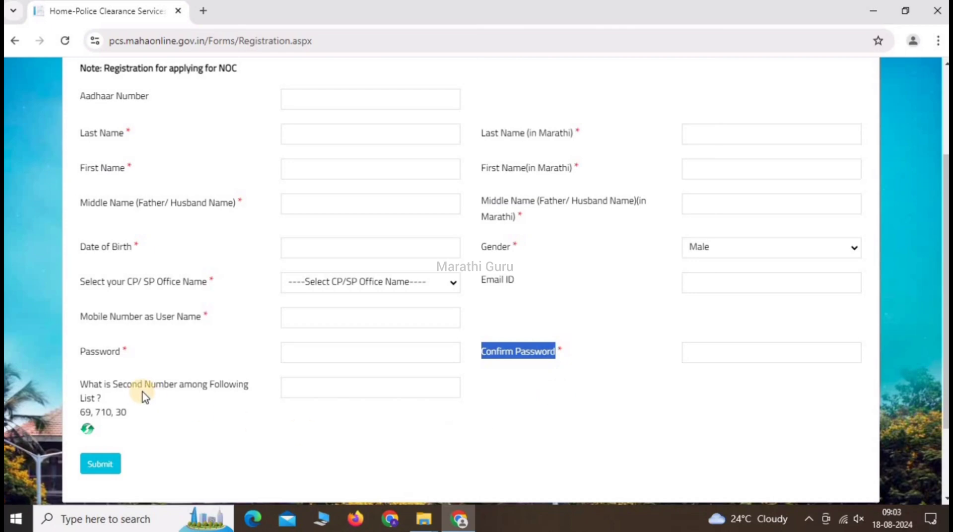
{"action": "left_click_drag", "start_coordinate": [106, 385], "coordinate": [214, 389]}
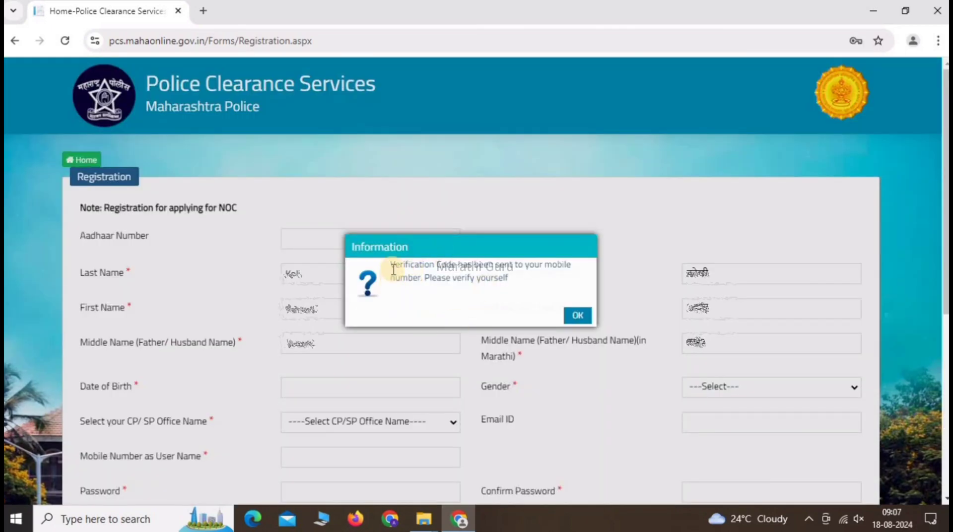
Read and acknowledge the verification code notice and the registration completion message
{"action": "left_click_drag", "start_coordinate": [392, 268], "coordinate": [511, 279]}
{"action": "left_click", "coordinate": [584, 318]}
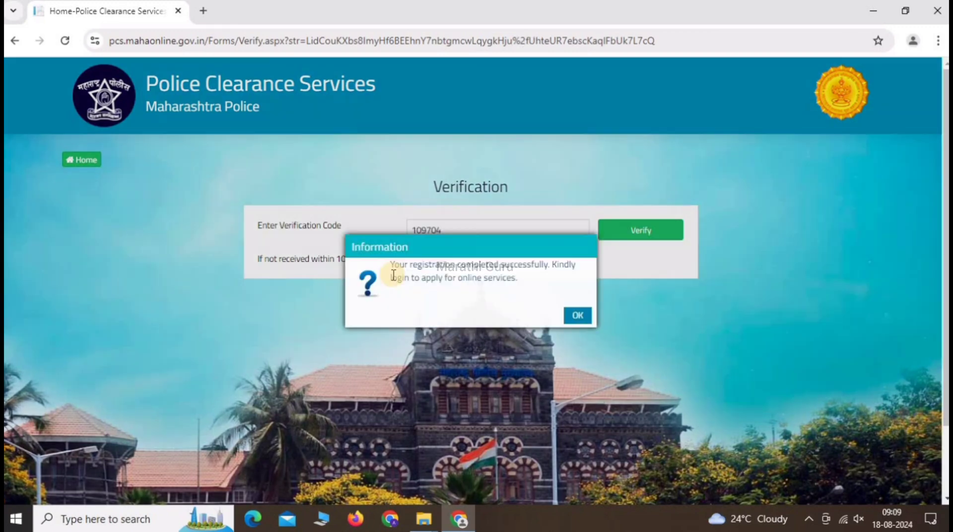
{"action": "left_click_drag", "start_coordinate": [397, 268], "coordinate": [521, 285]}
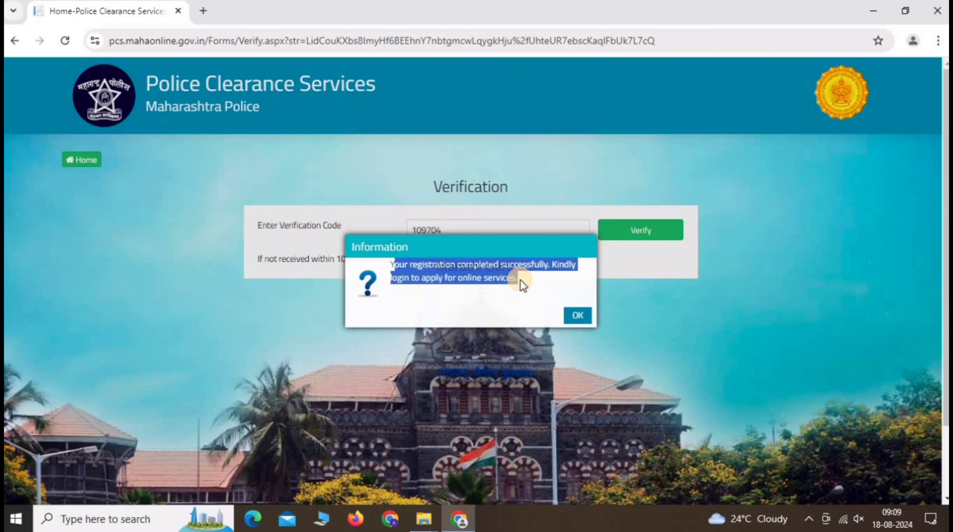
{"action": "left_click", "coordinate": [577, 315]}
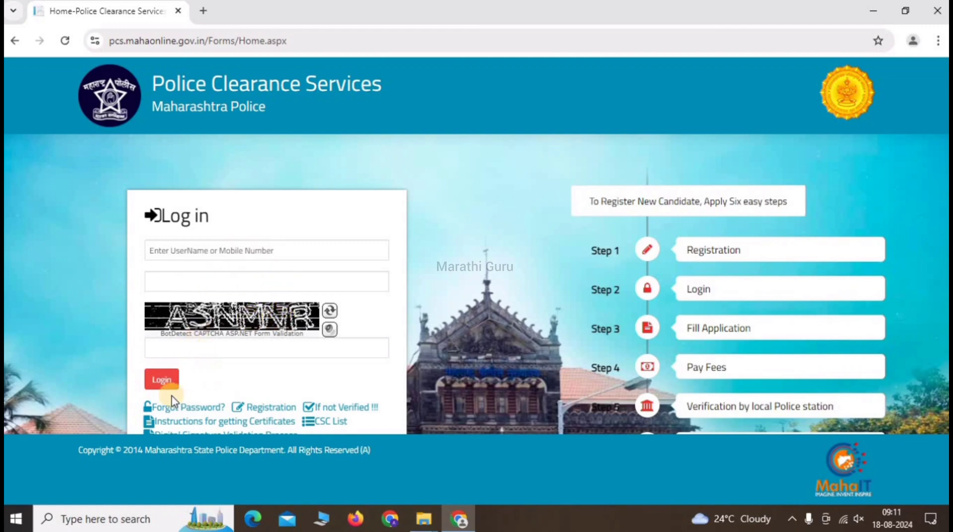
Log in to the registered account and open the Character Certificate service
{"action": "left_click", "coordinate": [157, 382]}
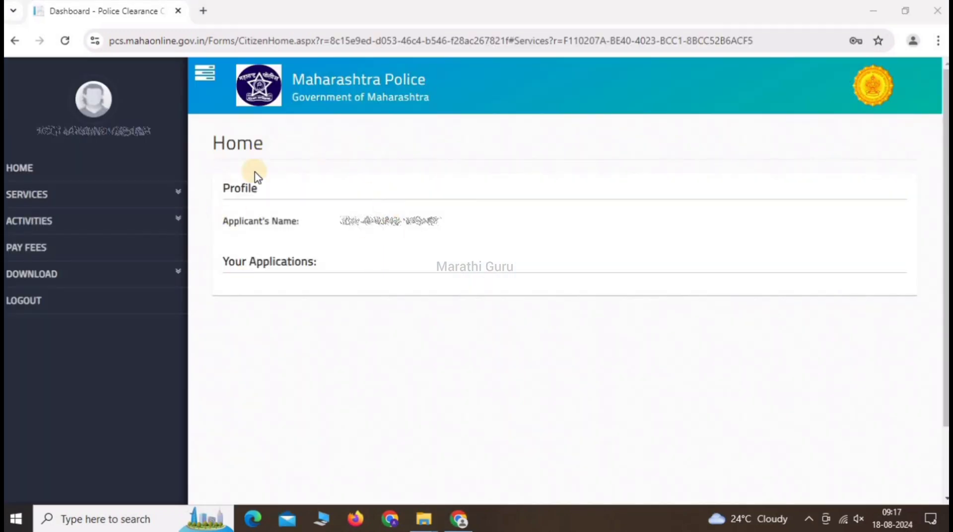
{"action": "left_click", "coordinate": [124, 201]}
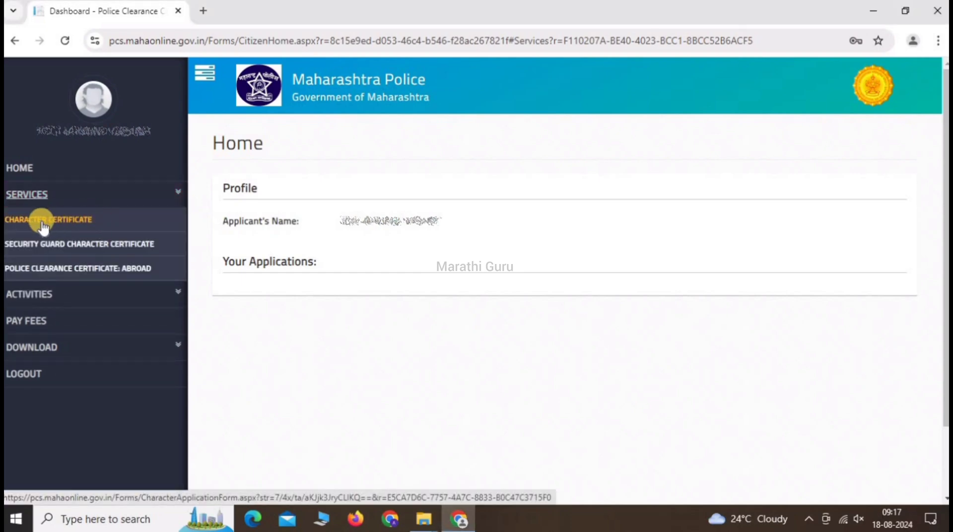
{"action": "left_click", "coordinate": [64, 223]}
Review the Character Certificate document instructions and proceed to the Address Information page
{"action": "left_click_drag", "start_coordinate": [24, 163], "coordinate": [195, 192]}
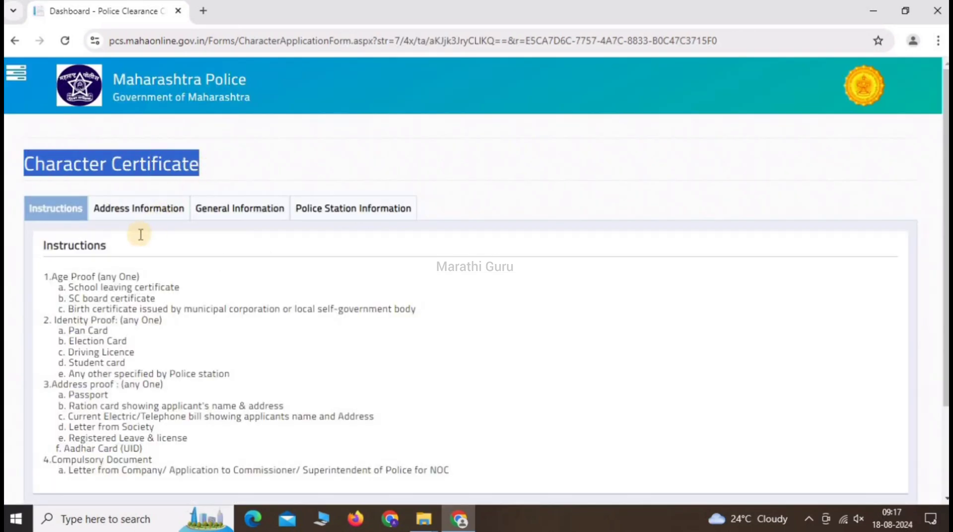
{"action": "scroll", "coordinate": [140, 234], "scroll_direction": "down", "scroll_amount": 1}
{"action": "left_click_drag", "start_coordinate": [58, 174], "coordinate": [101, 177]}
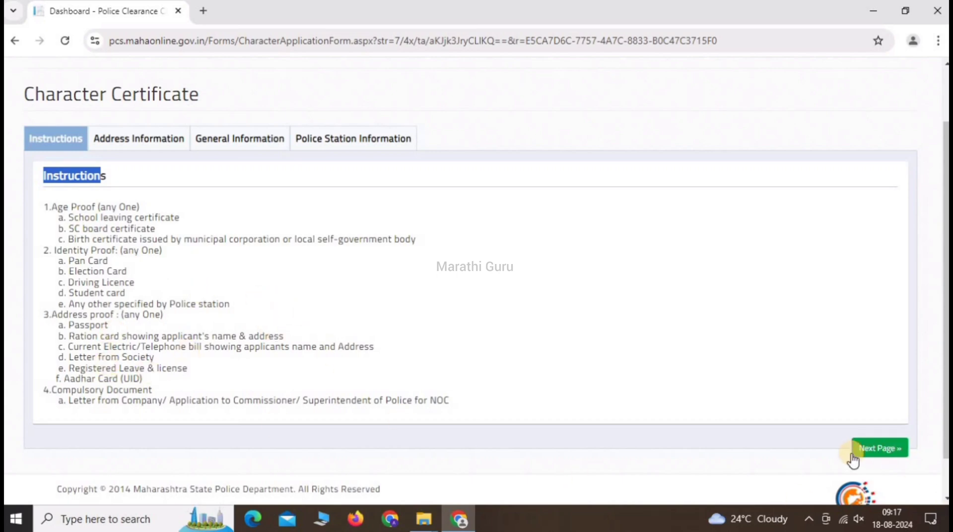
{"action": "left_click", "coordinate": [874, 448]}
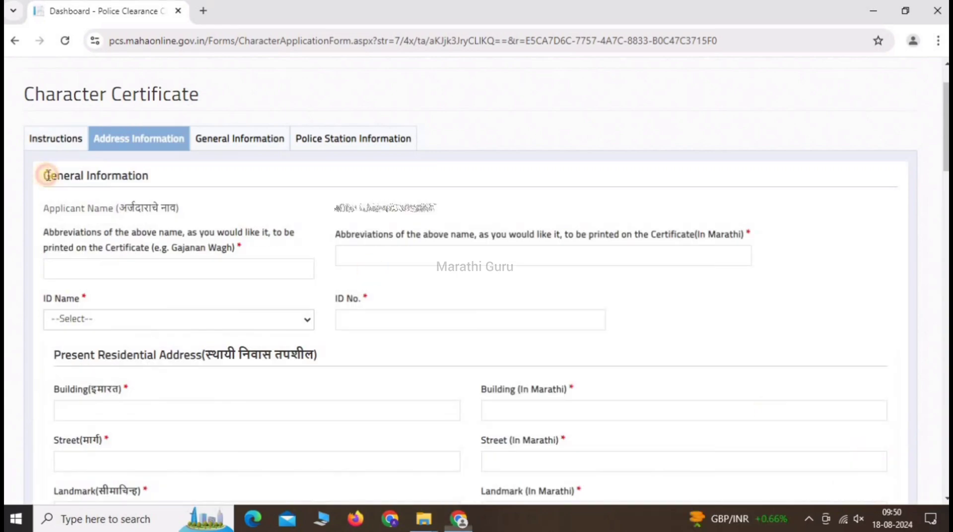
Review the certificate name and ID number fields, and choose Election Card as the ID name
{"action": "left_click_drag", "start_coordinate": [43, 174], "coordinate": [166, 178]}
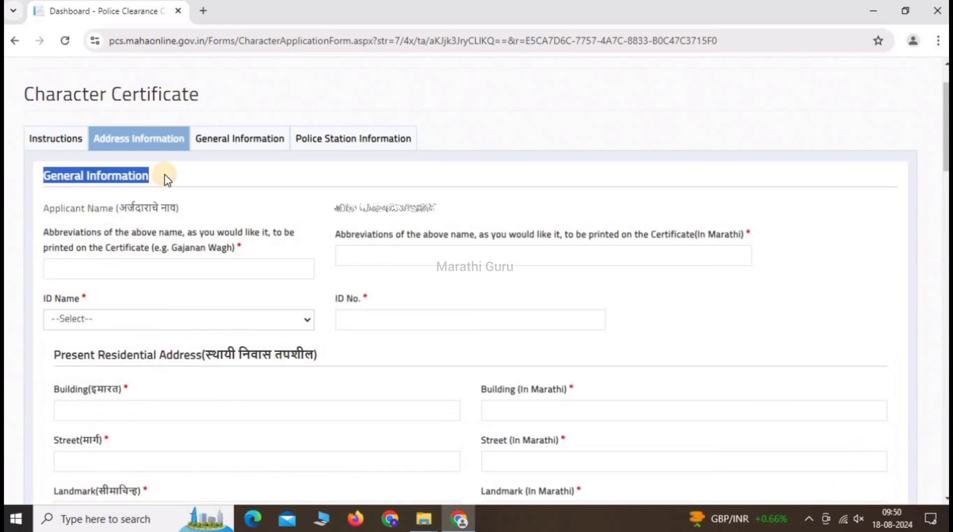
{"action": "left_click_drag", "start_coordinate": [48, 232], "coordinate": [251, 249]}
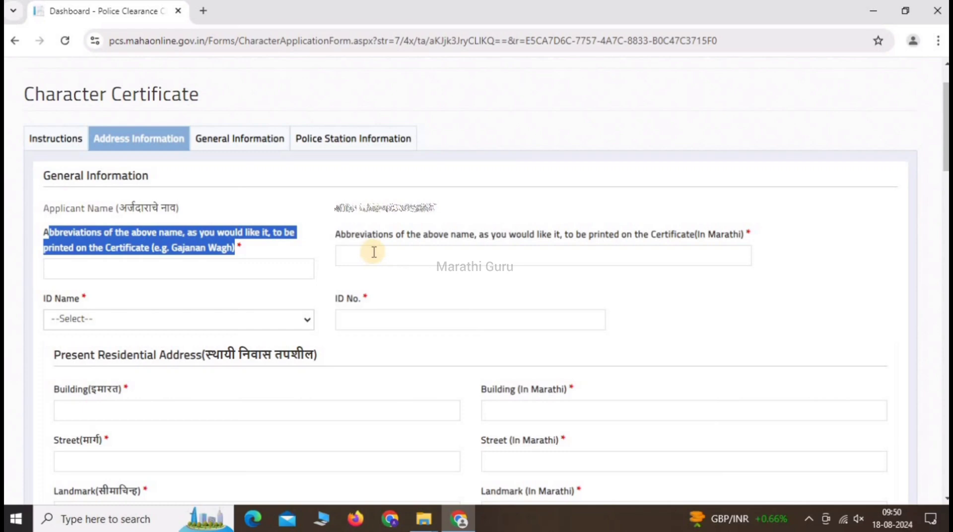
{"action": "left_click_drag", "start_coordinate": [39, 298], "coordinate": [98, 321]}
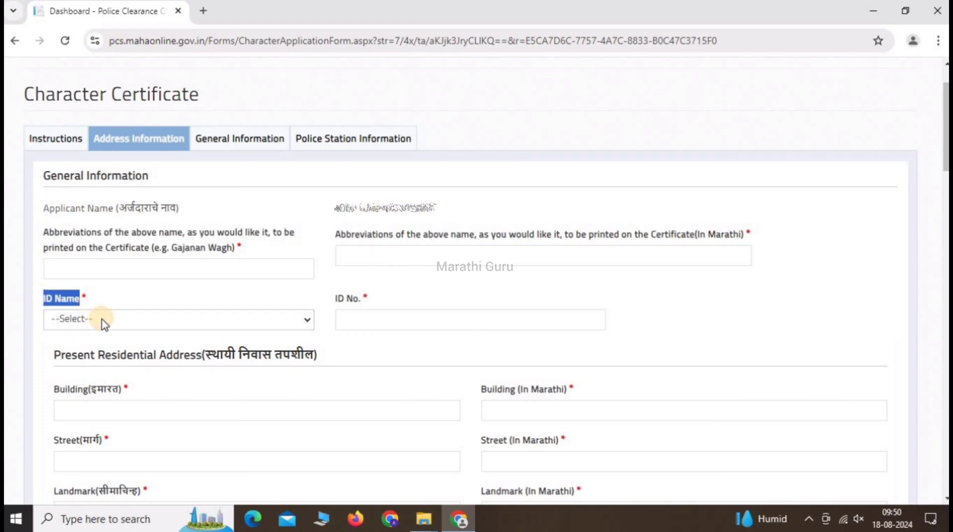
{"action": "left_click", "coordinate": [102, 322]}
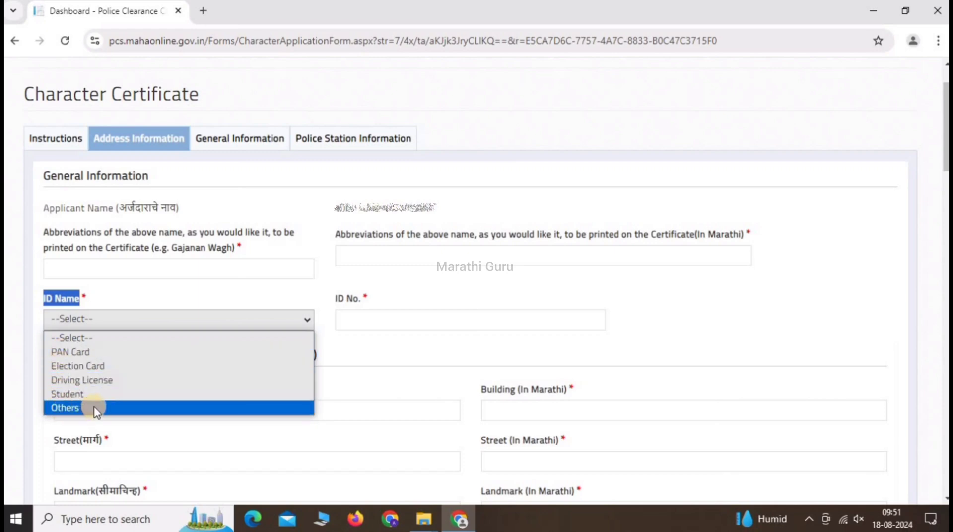
{"action": "left_click", "coordinate": [100, 353]}
{"action": "left_click_drag", "start_coordinate": [332, 309], "coordinate": [378, 310]}
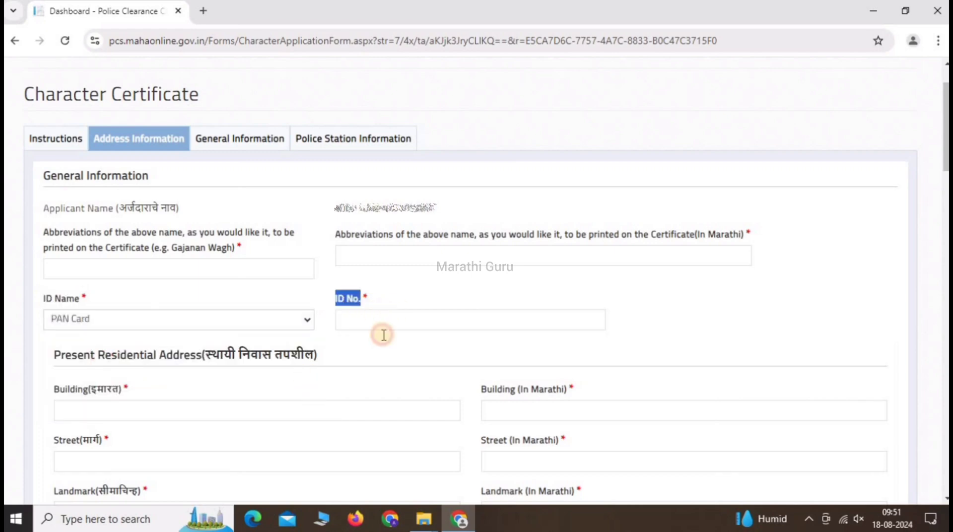
{"action": "left_click", "coordinate": [127, 327]}
{"action": "left_click", "coordinate": [101, 367]}
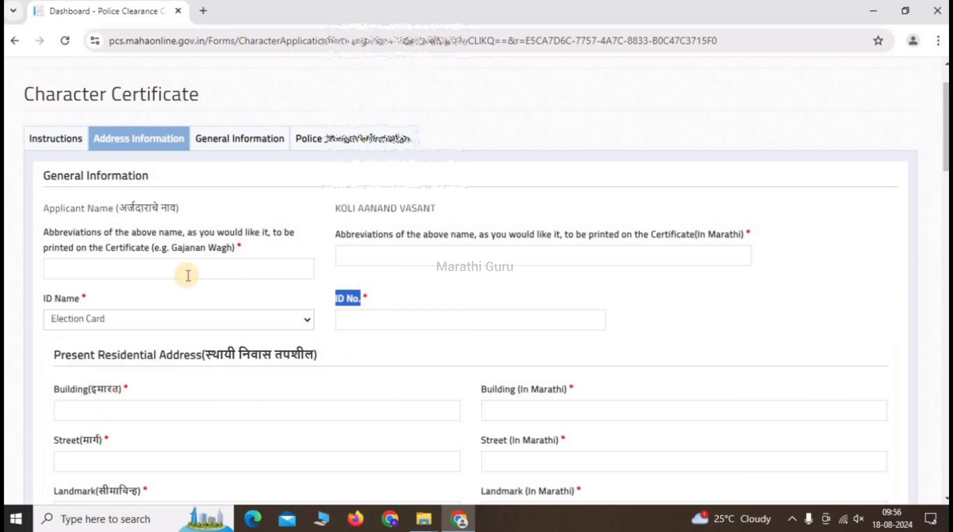
Review the Present Residential Address fields, from Building, Street, Landmark and Locality through State, District, Taluka and Village to Resident Since
{"action": "scroll", "coordinate": [188, 275], "scroll_direction": "down", "scroll_amount": 3}
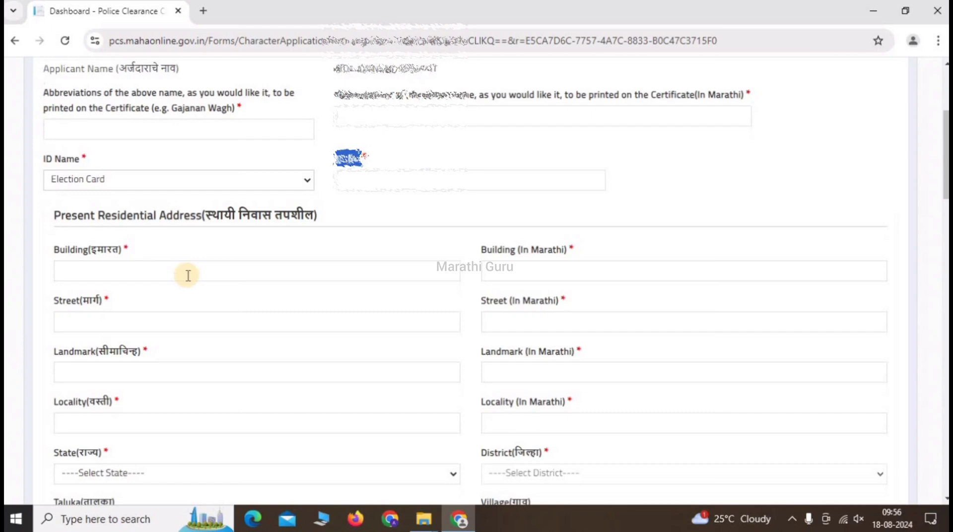
{"action": "scroll", "coordinate": [187, 275], "scroll_direction": "down", "scroll_amount": 2}
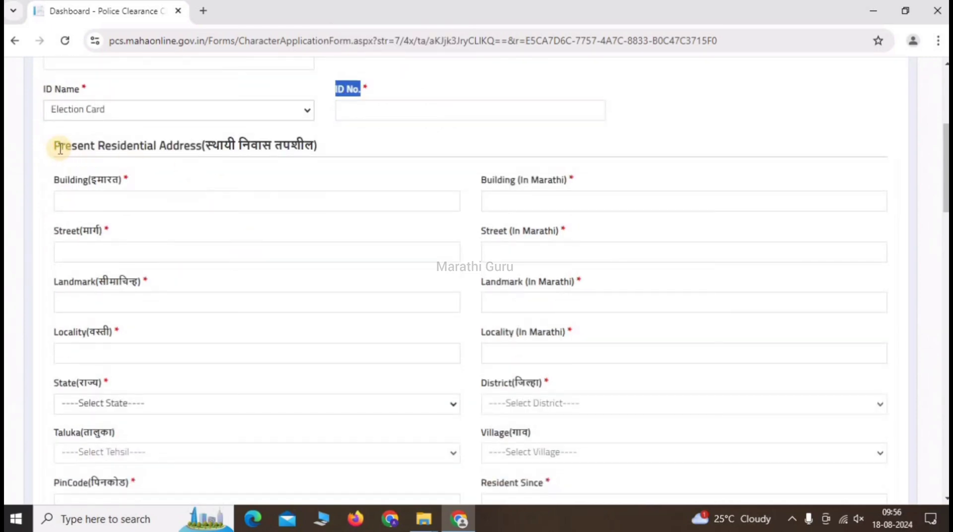
{"action": "left_click_drag", "start_coordinate": [55, 149], "coordinate": [198, 147]}
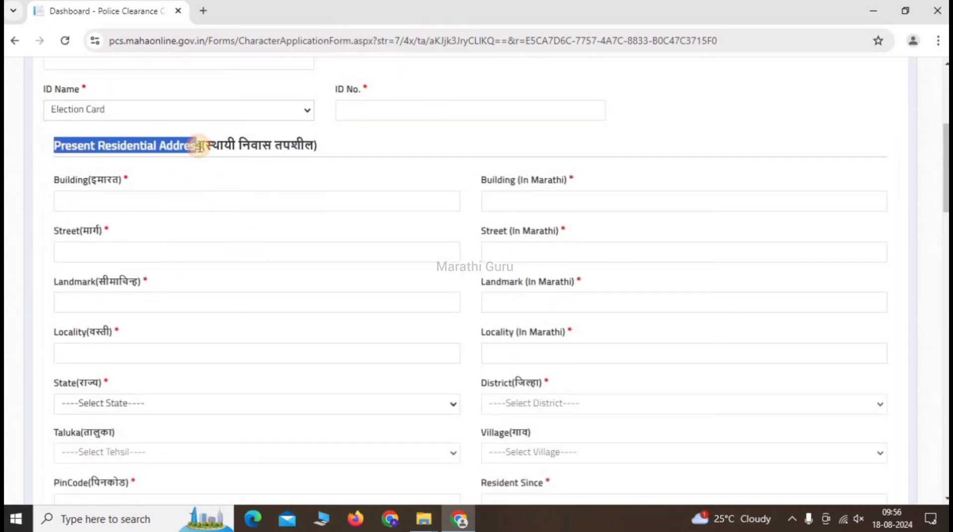
{"action": "left_click_drag", "start_coordinate": [56, 181], "coordinate": [126, 200]}
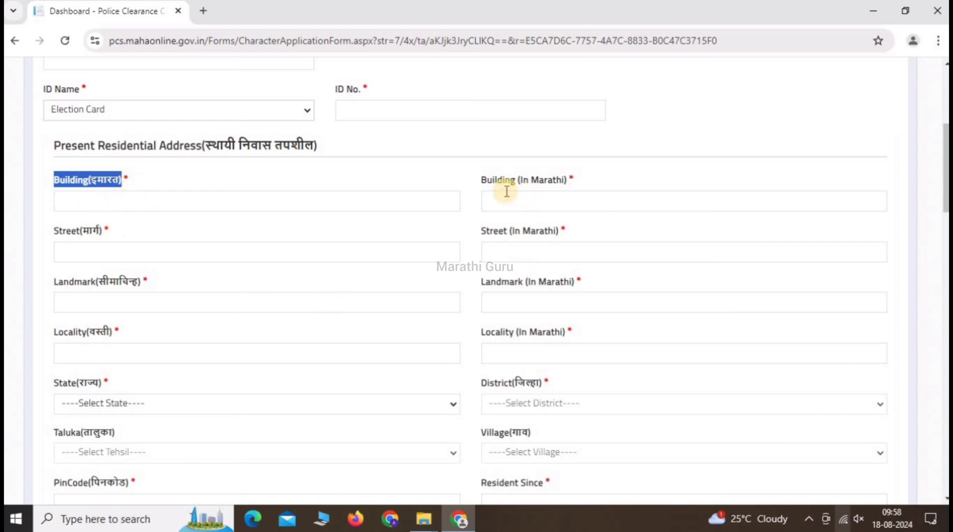
{"action": "left_click_drag", "start_coordinate": [50, 229], "coordinate": [127, 238]}
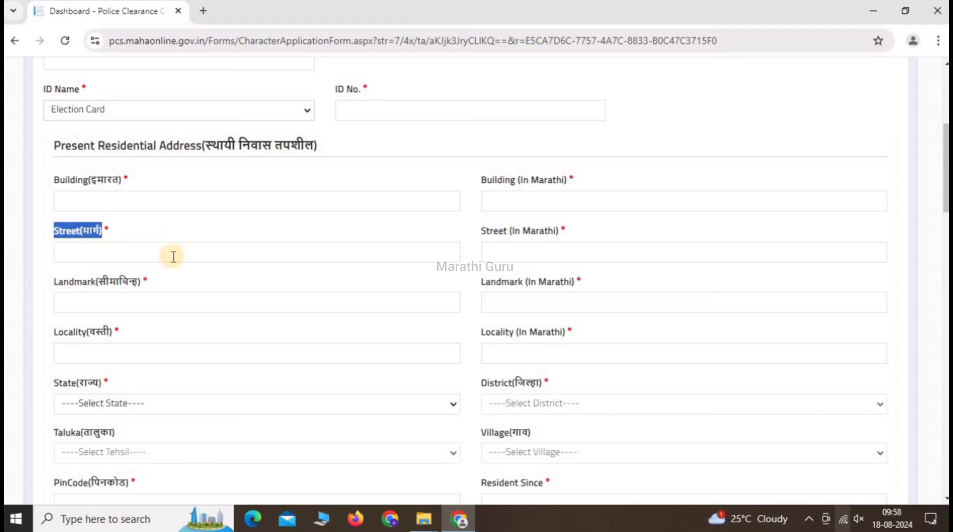
{"action": "left_click", "coordinate": [476, 251]}
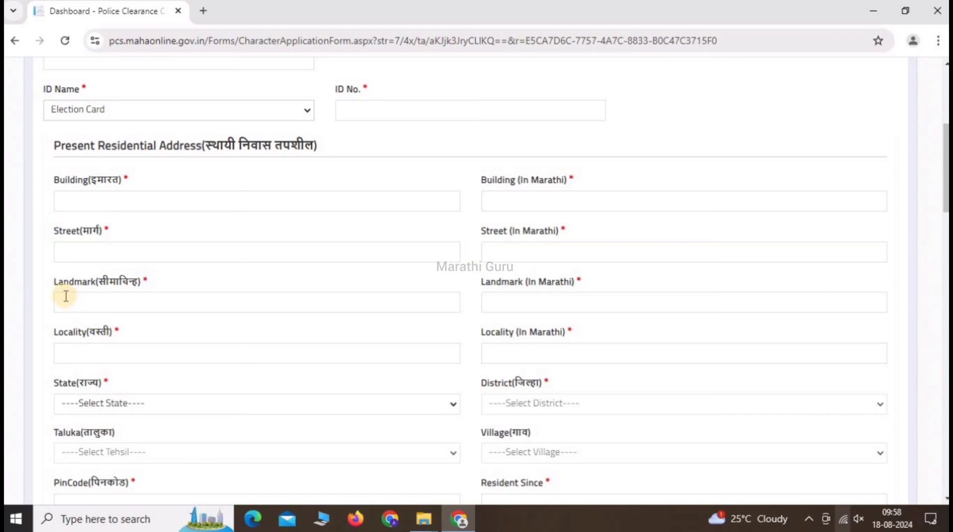
{"action": "left_click_drag", "start_coordinate": [54, 284], "coordinate": [102, 285]}
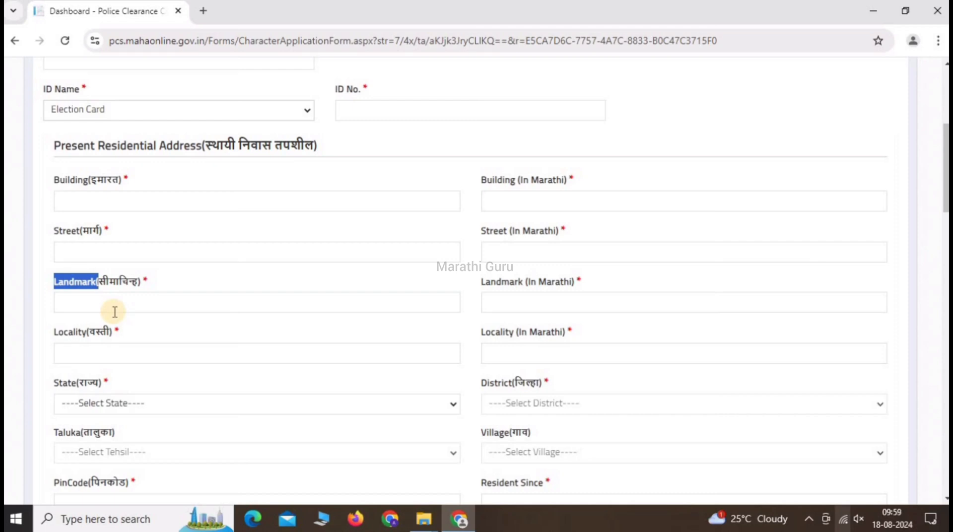
{"action": "left_click", "coordinate": [506, 293]}
{"action": "left_click", "coordinate": [66, 335]}
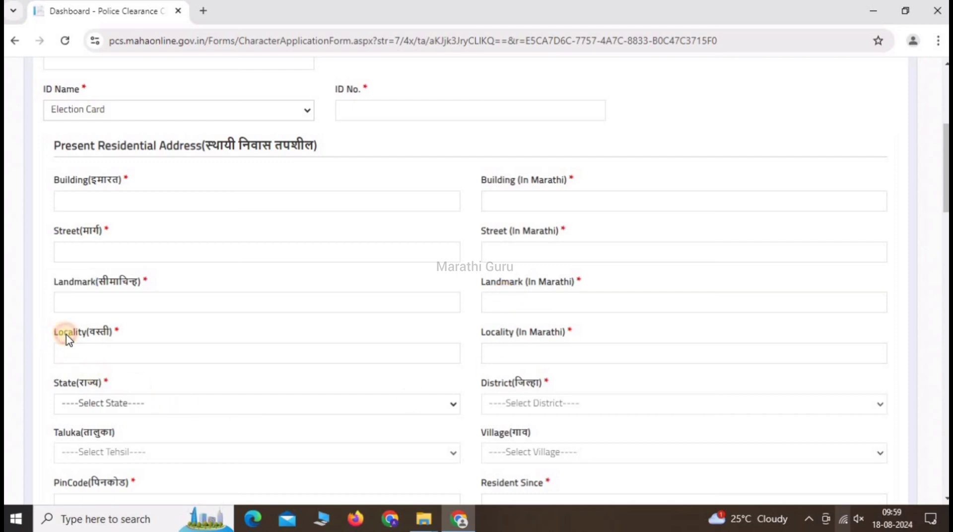
{"action": "left_click_drag", "start_coordinate": [67, 335], "coordinate": [126, 337]}
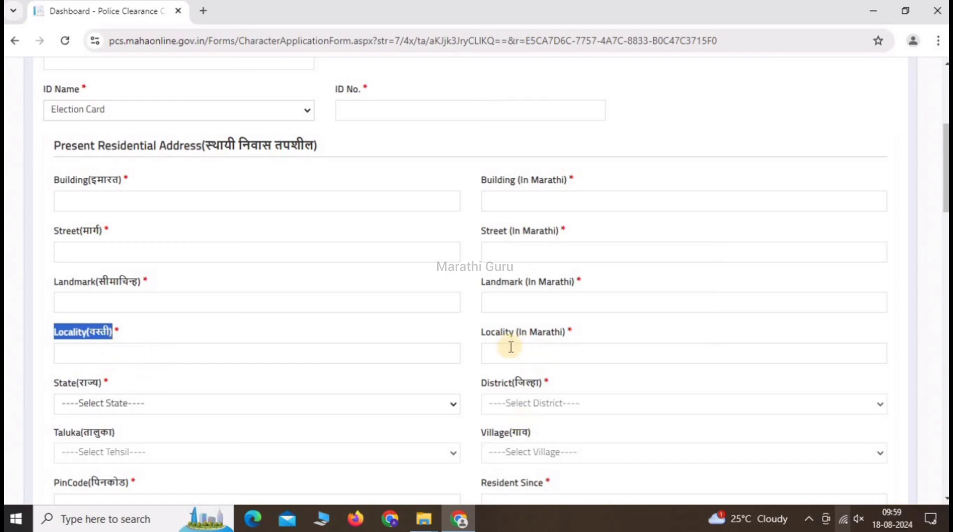
{"action": "left_click_drag", "start_coordinate": [54, 382], "coordinate": [115, 389]}
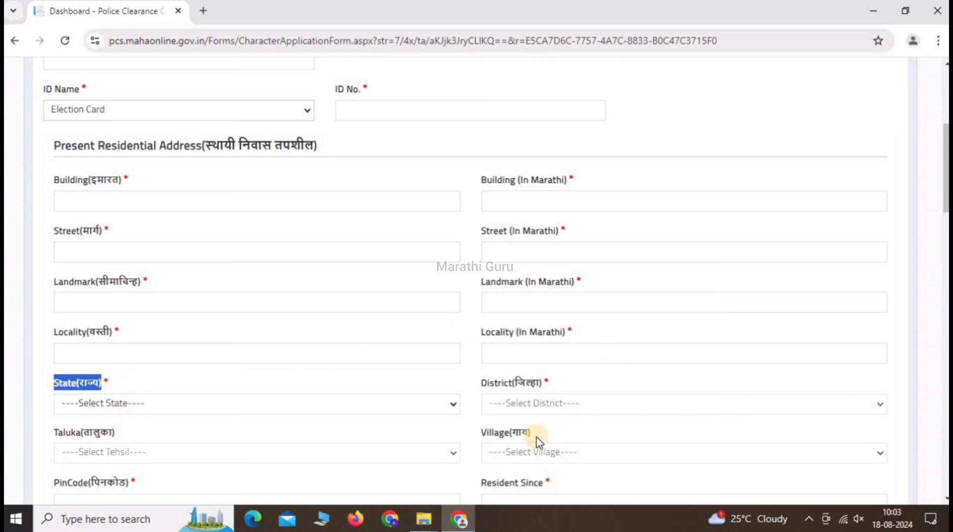
{"action": "left_click_drag", "start_coordinate": [482, 383], "coordinate": [550, 392]}
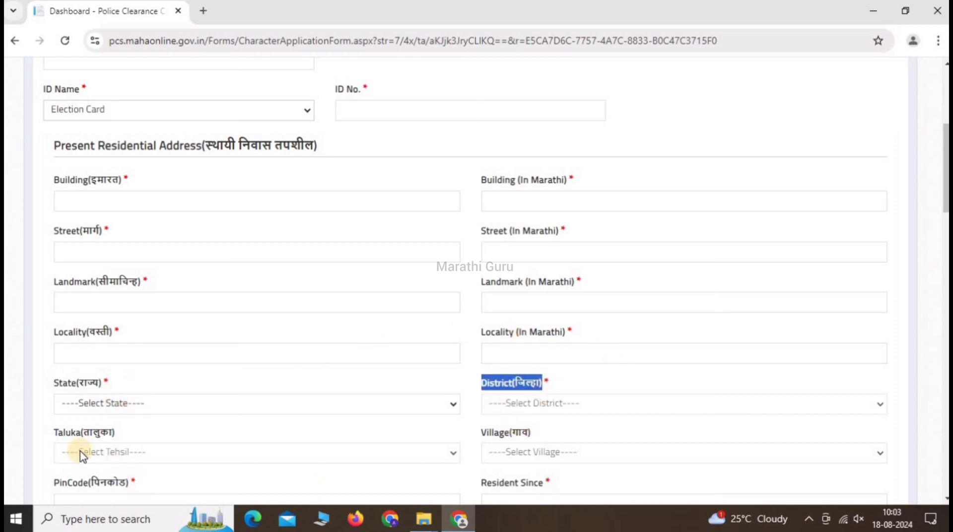
{"action": "left_click_drag", "start_coordinate": [63, 433], "coordinate": [115, 433]}
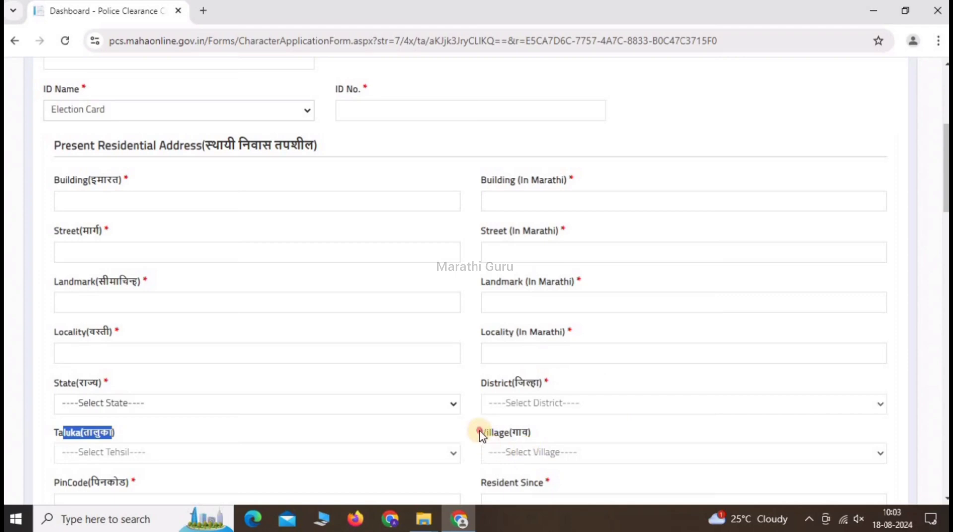
{"action": "left_click_drag", "start_coordinate": [479, 432], "coordinate": [559, 436]}
{"action": "scroll", "coordinate": [151, 428], "scroll_direction": "down", "scroll_amount": 7}
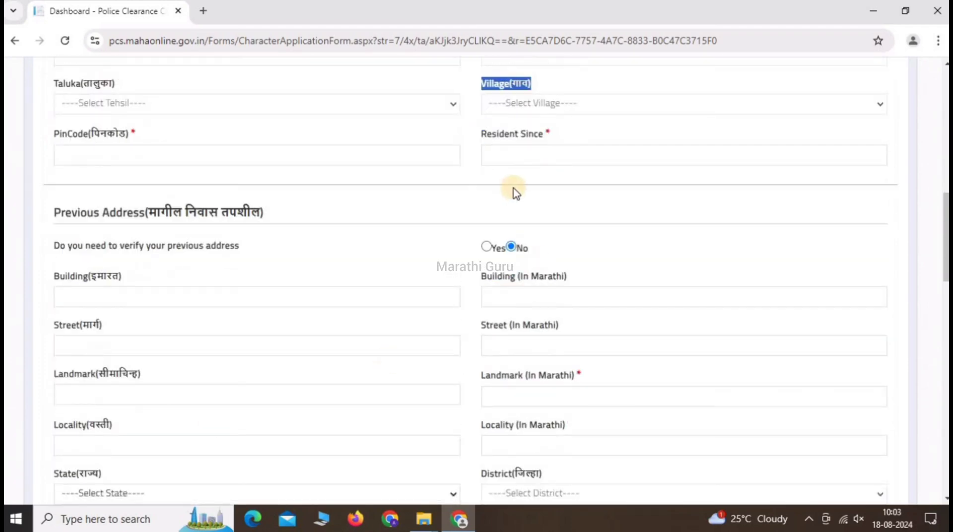
{"action": "left_click_drag", "start_coordinate": [474, 137], "coordinate": [538, 154]}
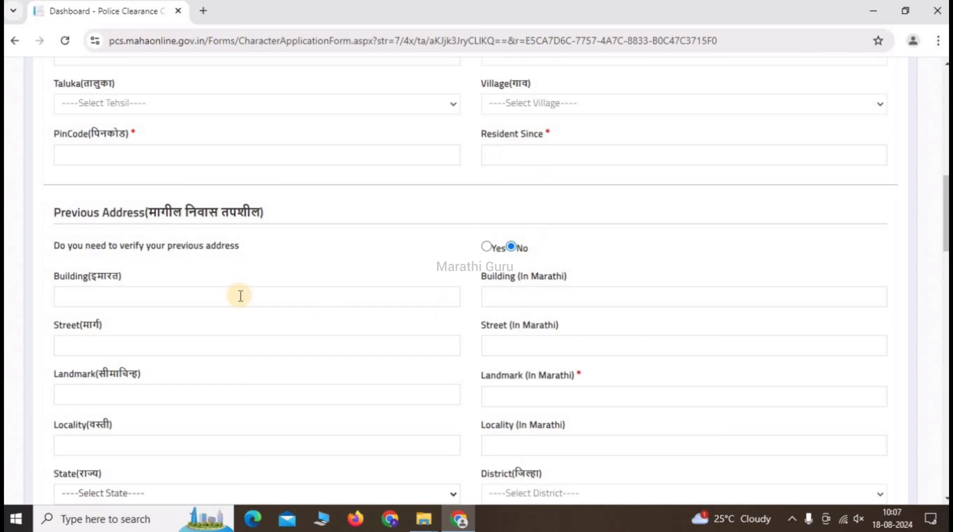
Choose Yes for verifying the previous address, and mark the Native / Permanent Address as same as above
{"action": "left_click_drag", "start_coordinate": [152, 209], "coordinate": [259, 213]}
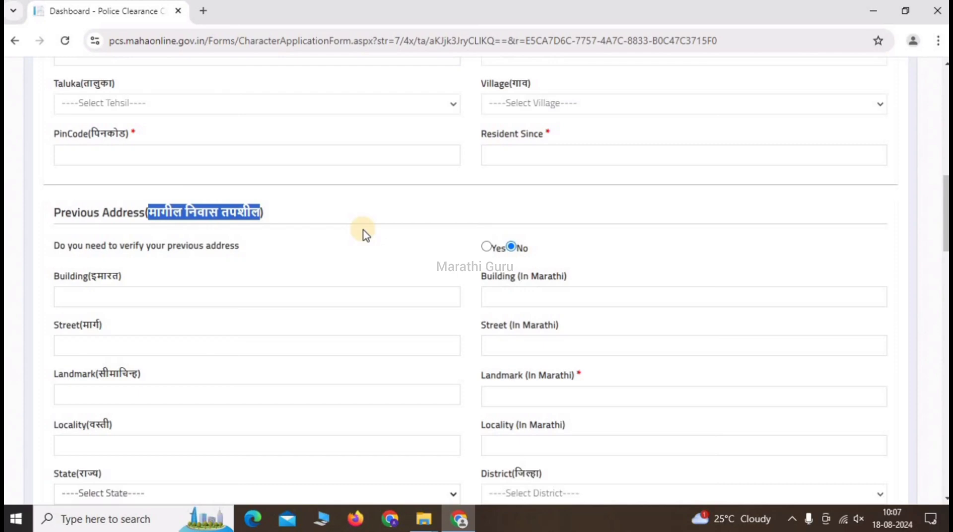
{"action": "left_click", "coordinate": [486, 247]}
{"action": "scroll", "coordinate": [316, 257], "scroll_direction": "down", "scroll_amount": 3}
{"action": "scroll", "coordinate": [316, 256], "scroll_direction": "down", "scroll_amount": 8}
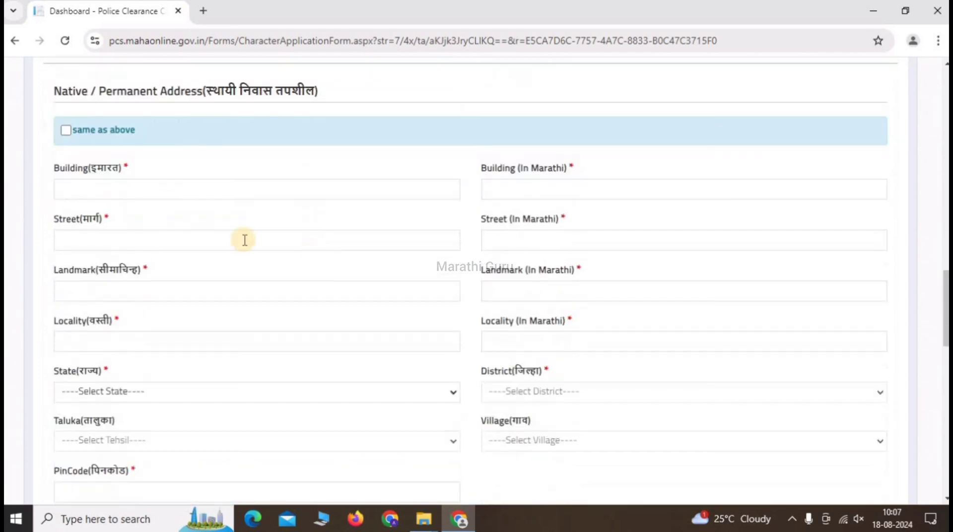
{"action": "left_click_drag", "start_coordinate": [99, 91], "coordinate": [221, 105]}
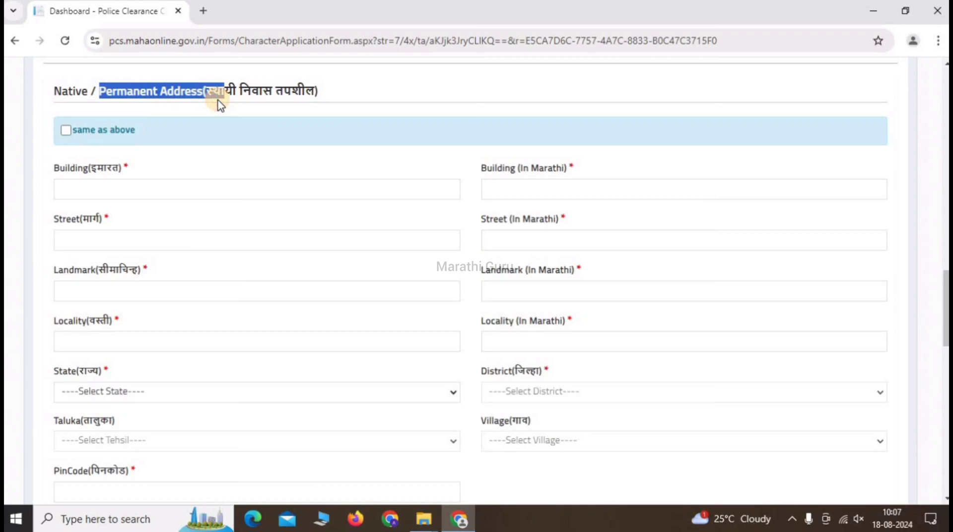
{"action": "left_click", "coordinate": [67, 130]}
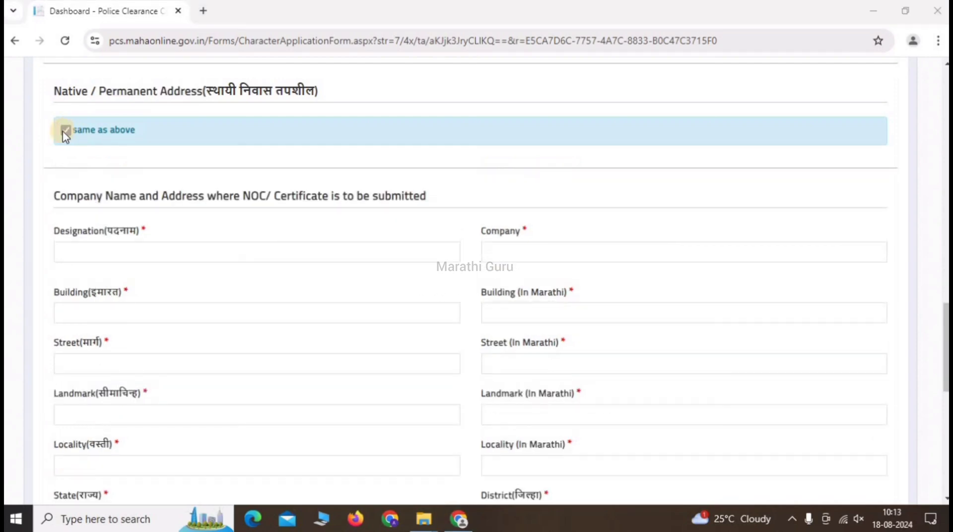
Examine the company section for submitting the NOC/Certificate, covering Designation, Company and the address fields down to PinCode
{"action": "left_click", "coordinate": [91, 197]}
{"action": "left_click_drag", "start_coordinate": [91, 197], "coordinate": [248, 199]}
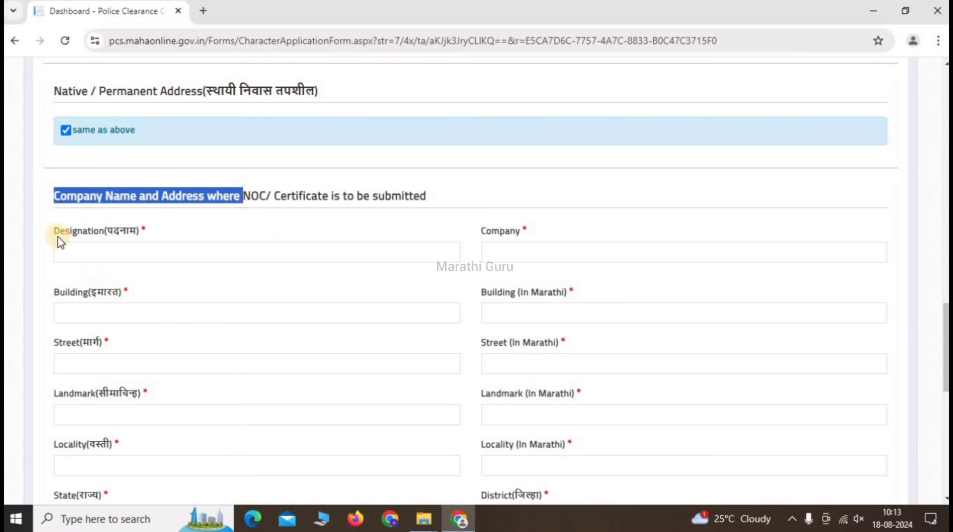
{"action": "left_click", "coordinate": [78, 236]}
{"action": "left_click_drag", "start_coordinate": [78, 236], "coordinate": [145, 234]}
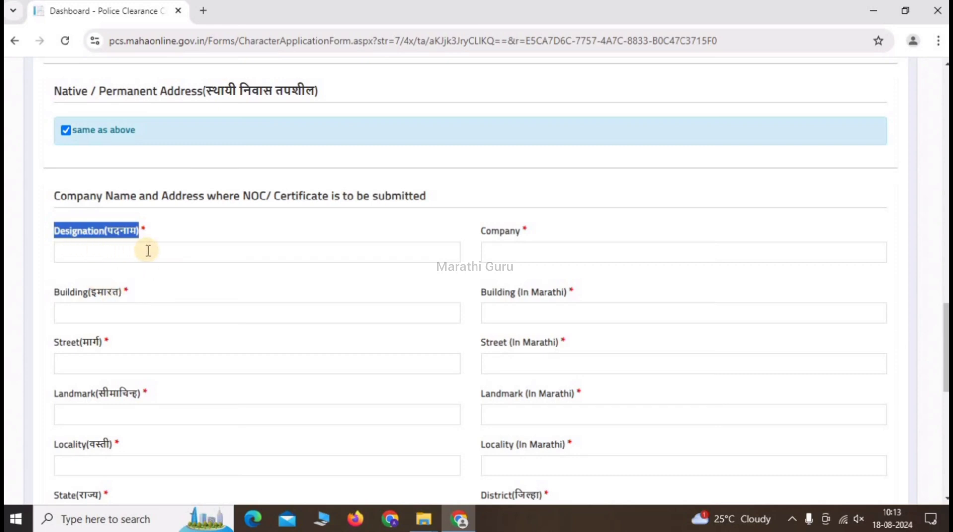
{"action": "left_click_drag", "start_coordinate": [481, 231], "coordinate": [536, 234]}
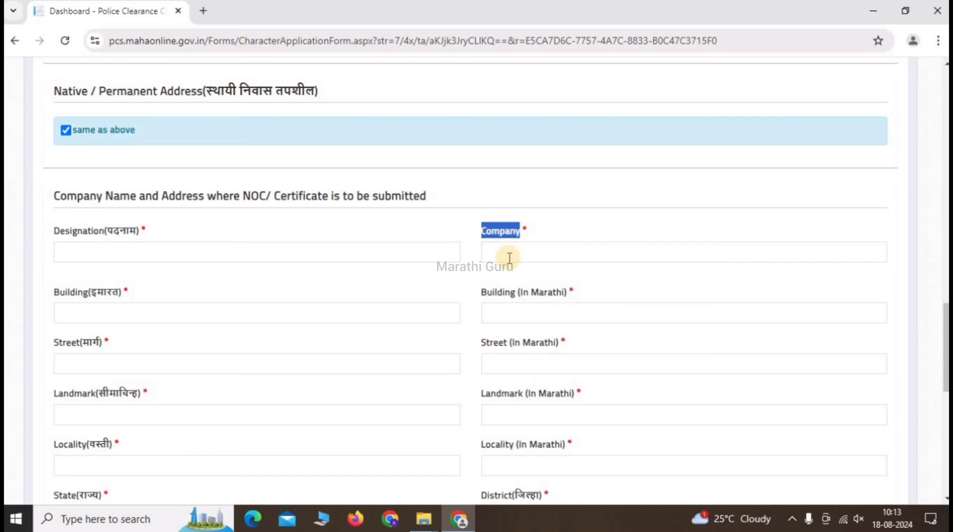
{"action": "scroll", "coordinate": [177, 267], "scroll_direction": "down", "scroll_amount": 4}
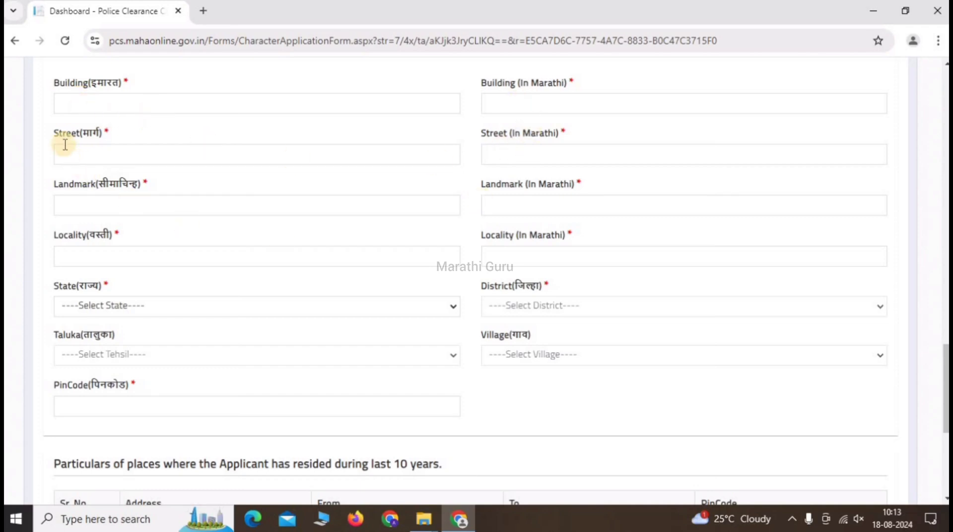
{"action": "left_click_drag", "start_coordinate": [54, 134], "coordinate": [99, 155]}
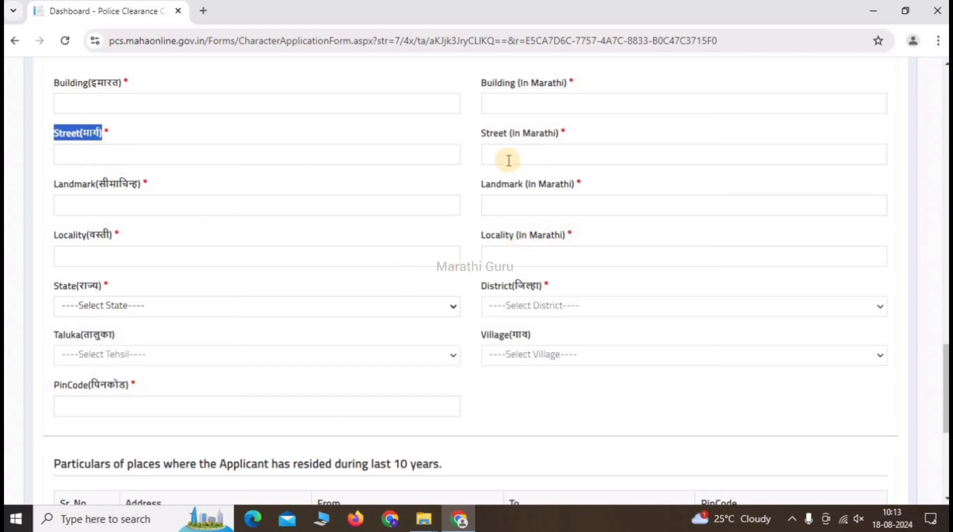
{"action": "left_click_drag", "start_coordinate": [58, 185], "coordinate": [158, 185]}
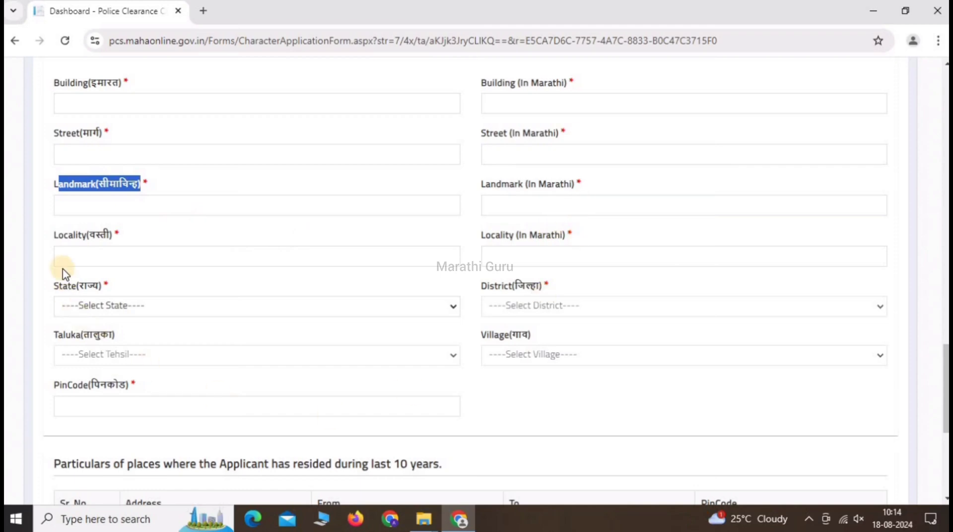
{"action": "left_click", "coordinate": [121, 246]}
{"action": "triple_click", "coordinate": [118, 241]}
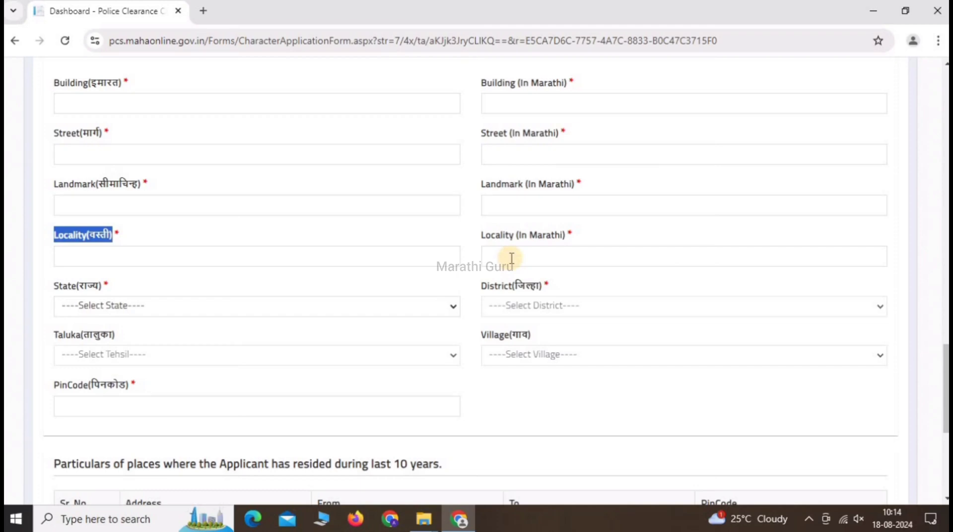
{"action": "triple_click", "coordinate": [74, 283]}
{"action": "left_click_drag", "start_coordinate": [482, 288], "coordinate": [546, 294]}
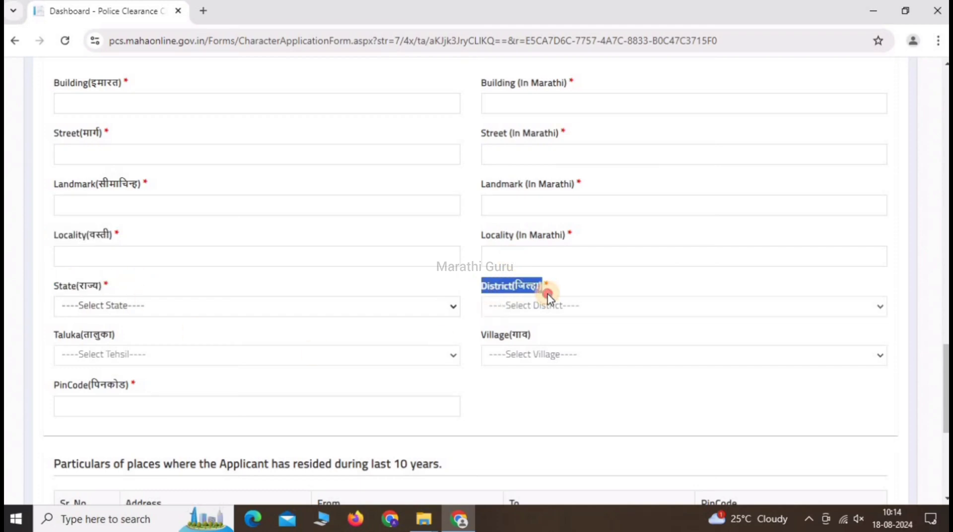
{"action": "left_click_drag", "start_coordinate": [57, 336], "coordinate": [269, 316]}
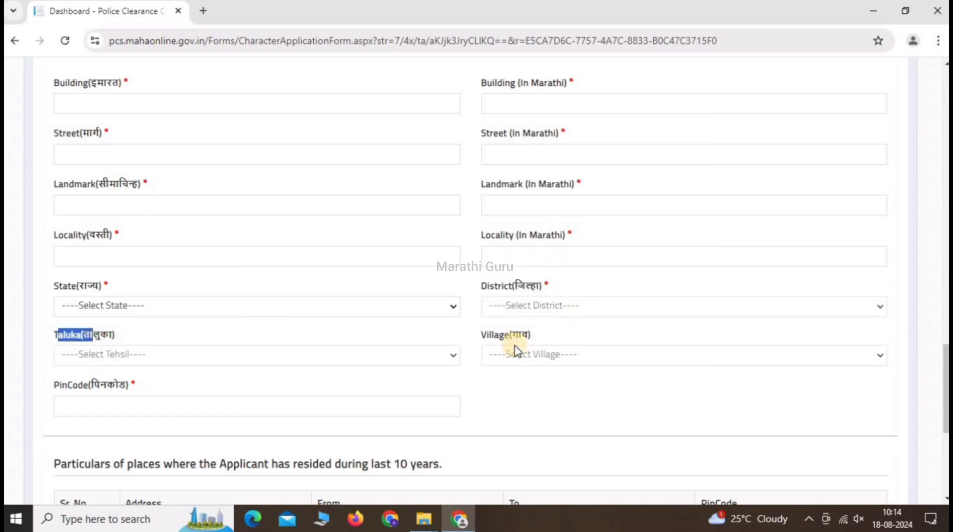
{"action": "left_click_drag", "start_coordinate": [474, 340], "coordinate": [545, 334]}
{"action": "left_click_drag", "start_coordinate": [55, 388], "coordinate": [106, 407]}
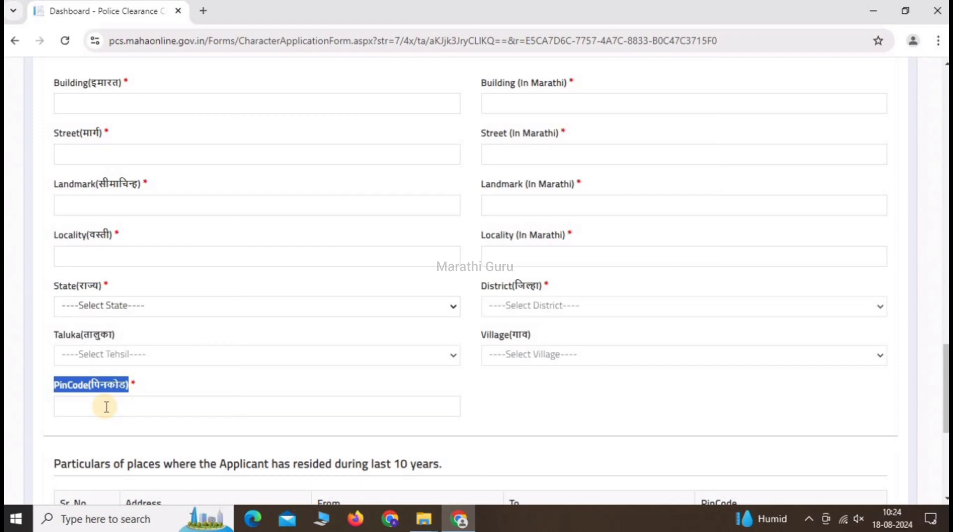
Review the Address, From, To and PinCode columns for the last 10 years' residences, and proceed to the General Information page
{"action": "scroll", "coordinate": [106, 407], "scroll_direction": "down", "scroll_amount": 5}
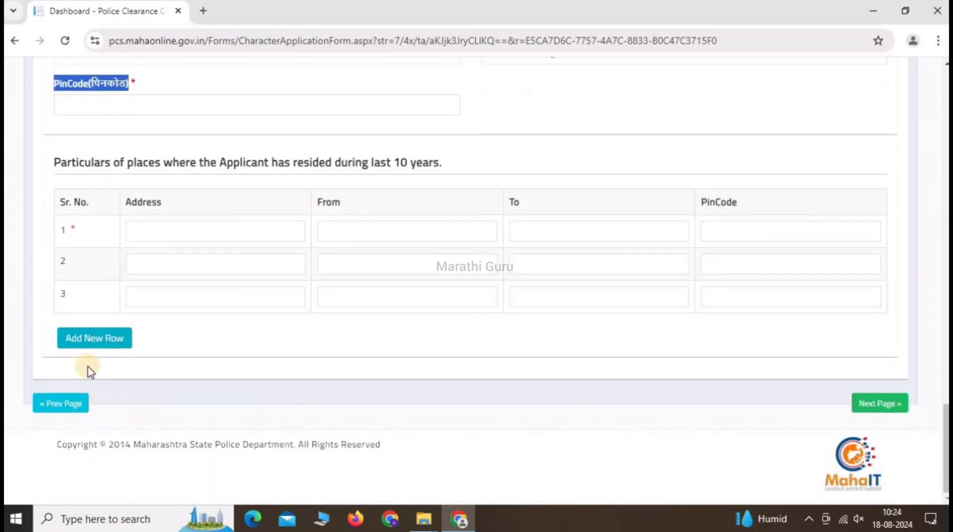
{"action": "left_click_drag", "start_coordinate": [218, 162], "coordinate": [454, 165]}
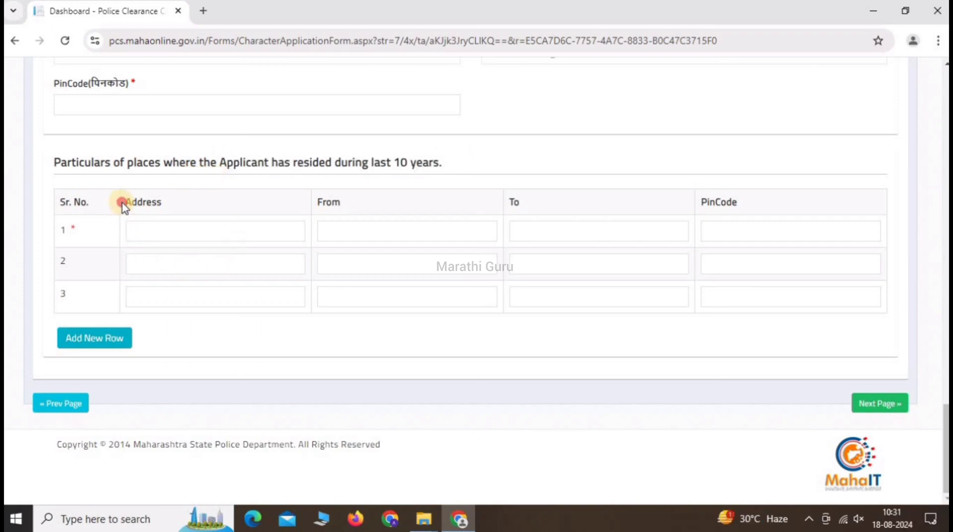
{"action": "left_click_drag", "start_coordinate": [122, 202], "coordinate": [174, 206]}
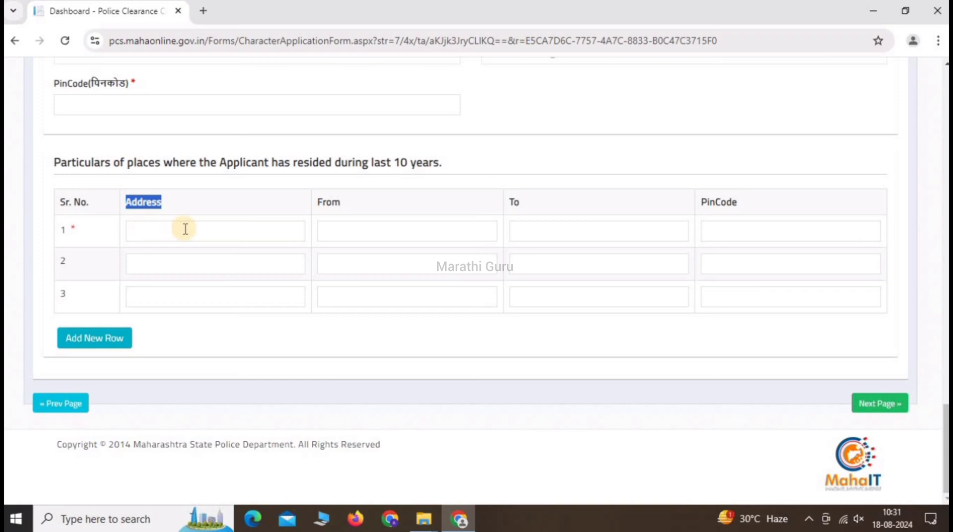
{"action": "left_click", "coordinate": [361, 233]}
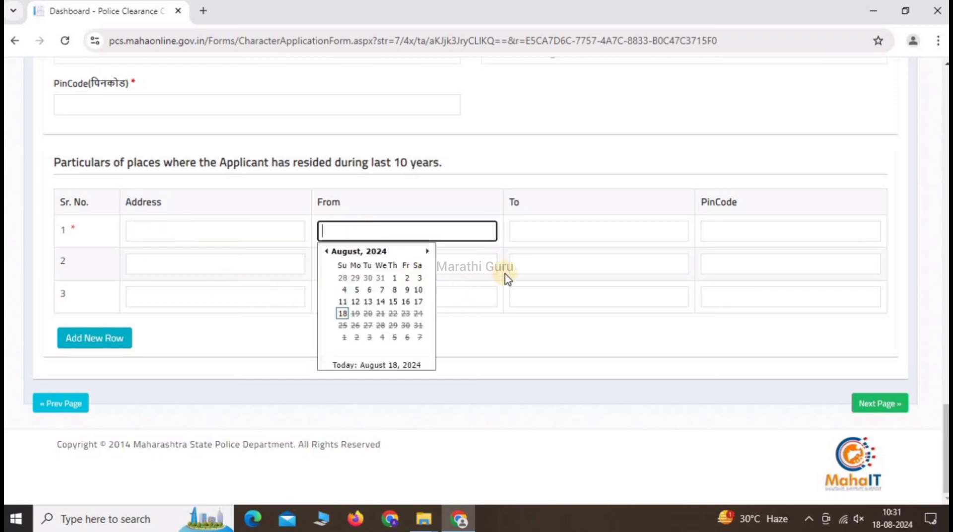
{"action": "left_click", "coordinate": [542, 231]}
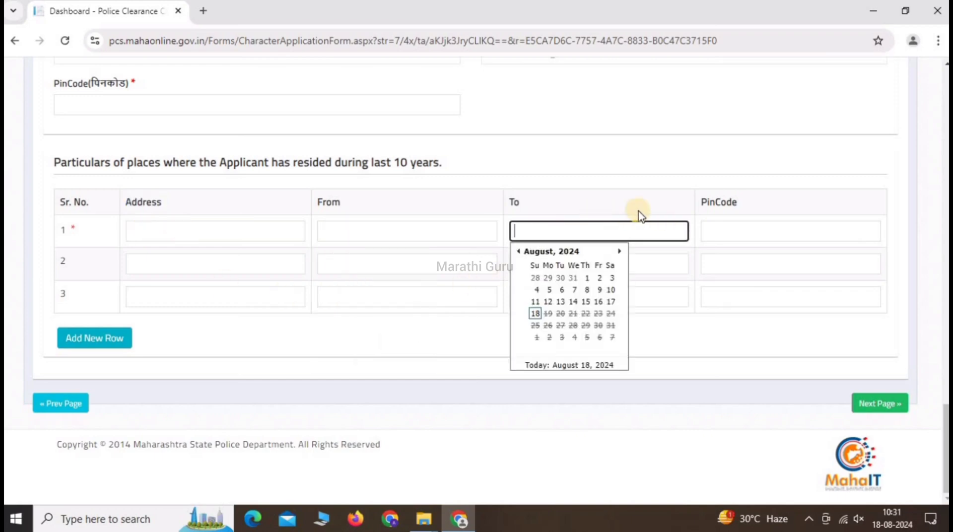
{"action": "left_click", "coordinate": [738, 229]}
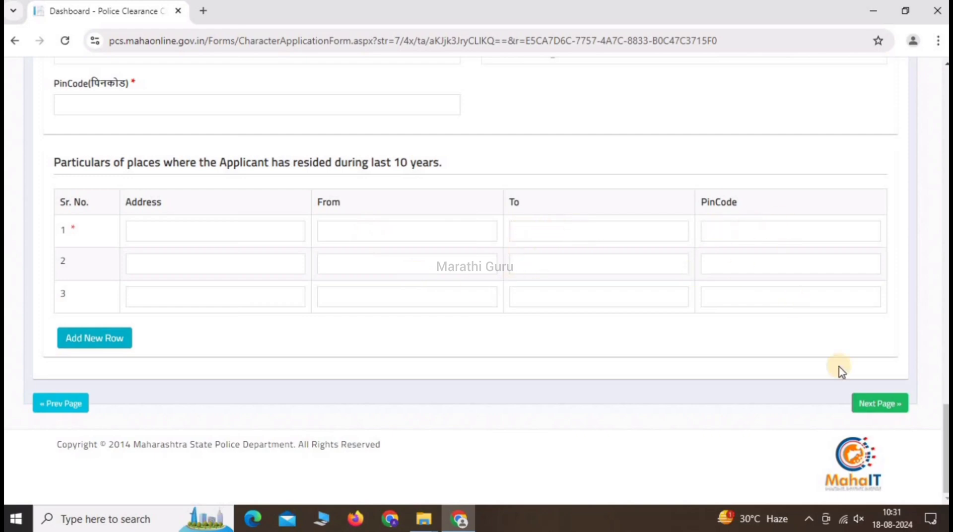
{"action": "left_click", "coordinate": [875, 412]}
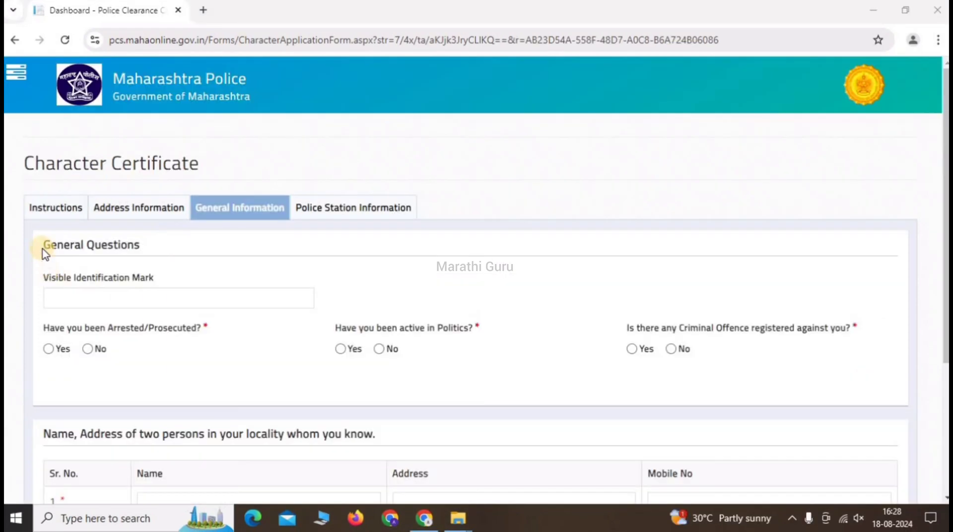
Answer No to the General Questions on arrest or prosecution, activity in politics and registered criminal offences, leaving Visible Identification Mark blank
{"action": "left_click_drag", "start_coordinate": [43, 247], "coordinate": [148, 253]}
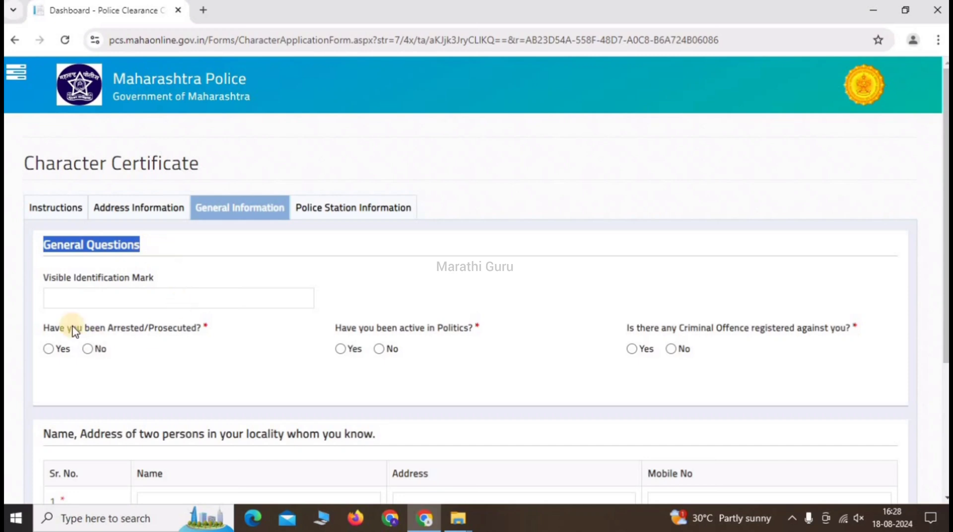
{"action": "left_click_drag", "start_coordinate": [43, 277], "coordinate": [173, 281]}
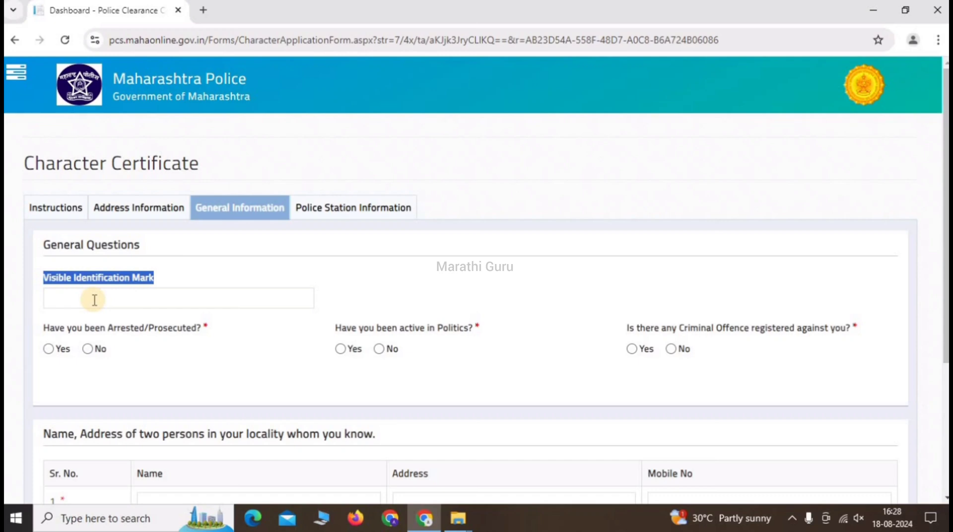
{"action": "left_click_drag", "start_coordinate": [43, 327], "coordinate": [209, 322]}
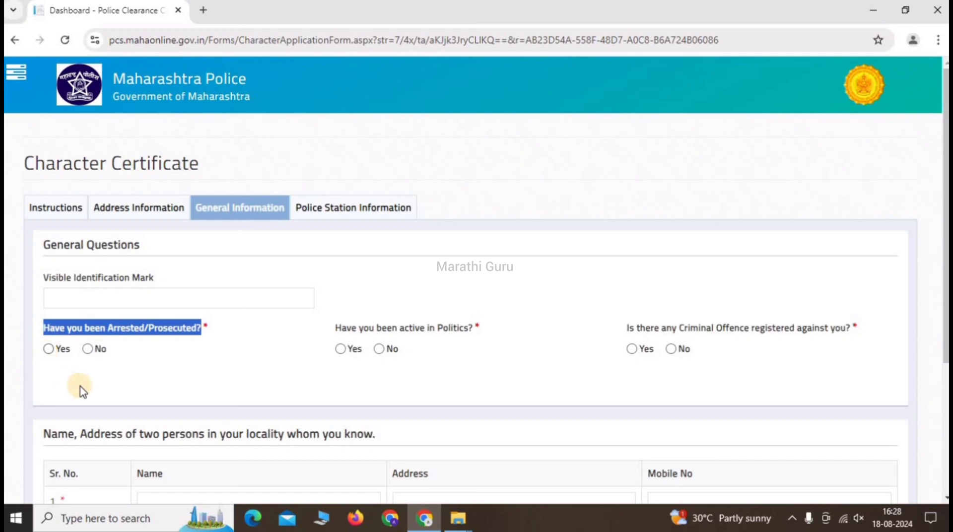
{"action": "left_click", "coordinate": [88, 349]}
{"action": "left_click_drag", "start_coordinate": [336, 328], "coordinate": [485, 330]}
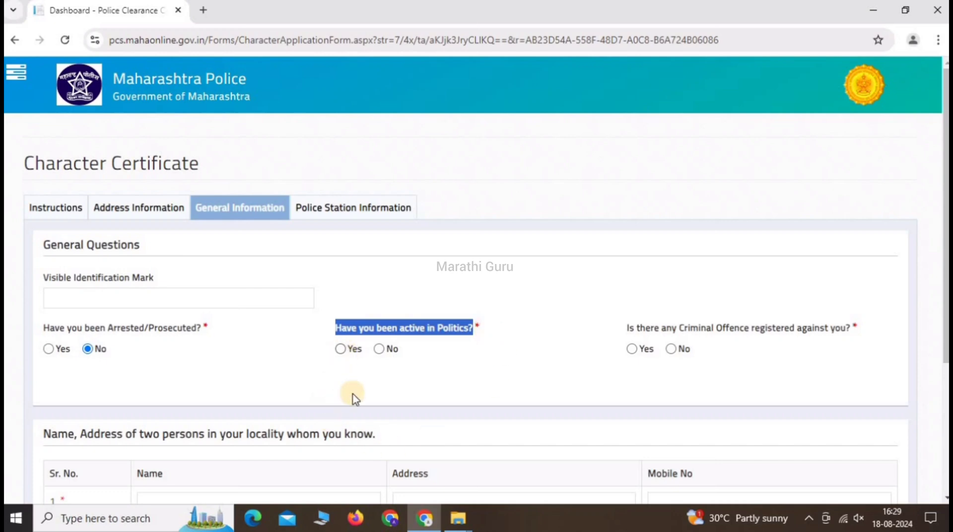
{"action": "left_click", "coordinate": [379, 349]}
{"action": "left_click_drag", "start_coordinate": [626, 328], "coordinate": [865, 337]}
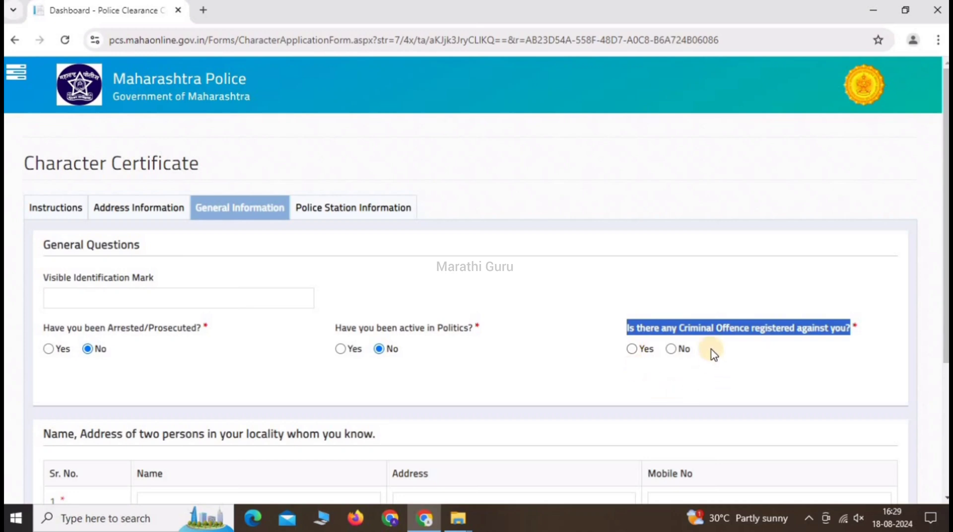
{"action": "left_click", "coordinate": [671, 349]}
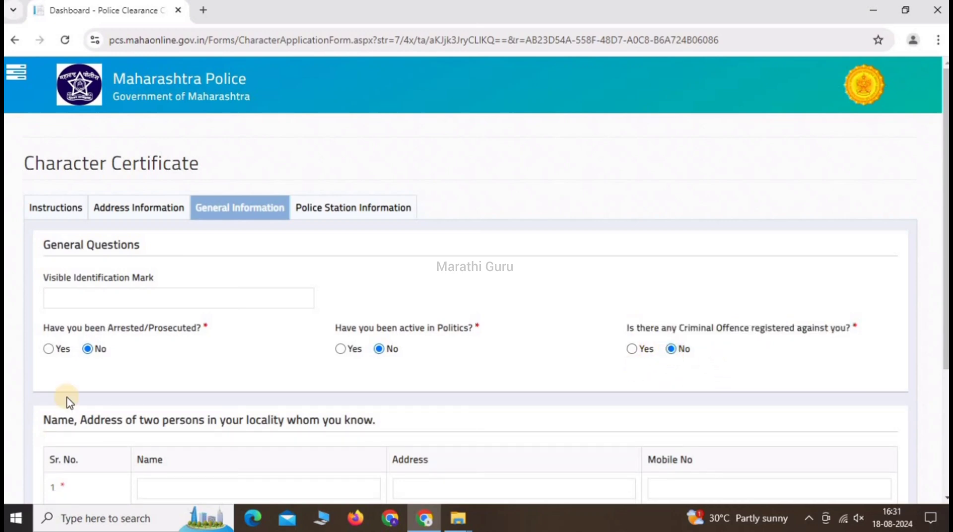
Review the section for two known persons in the locality and the District and Local Police Station fields under Local Police Station Address
{"action": "scroll", "coordinate": [68, 401], "scroll_direction": "down", "scroll_amount": 4}
{"action": "left_click_drag", "start_coordinate": [59, 259], "coordinate": [334, 251]}
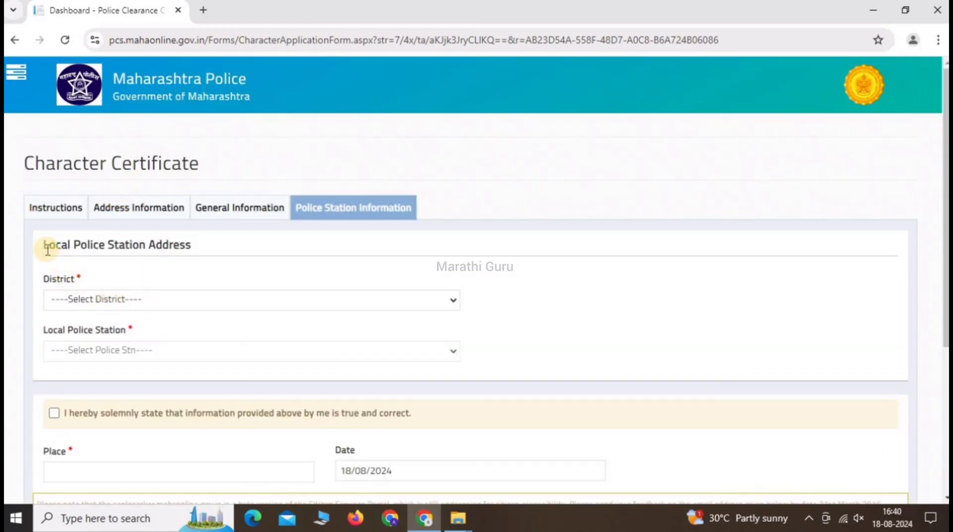
{"action": "left_click_drag", "start_coordinate": [45, 245], "coordinate": [197, 249]}
{"action": "left_click_drag", "start_coordinate": [41, 282], "coordinate": [94, 276]}
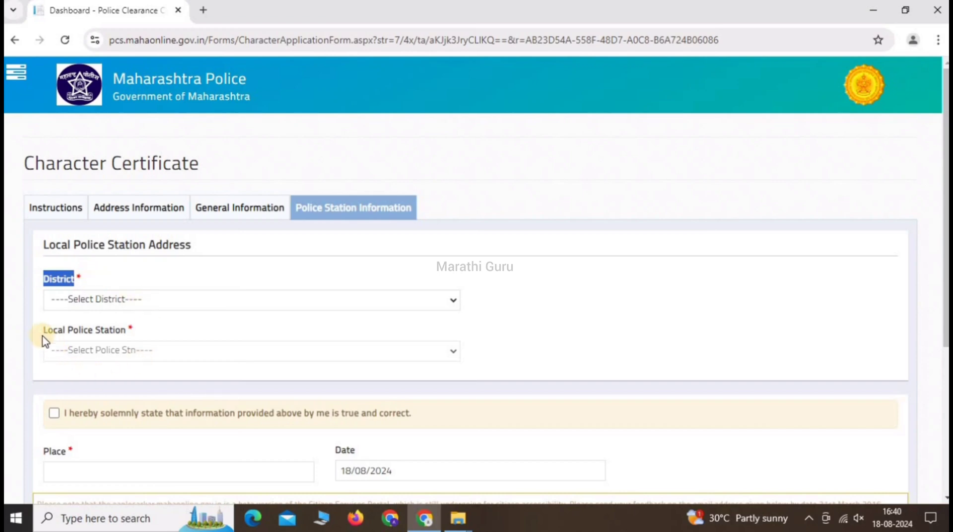
{"action": "left_click_drag", "start_coordinate": [40, 331], "coordinate": [142, 328]}
Accept the declaration that the information provided is true and correct, and acknowledge the application submission message
{"action": "scroll", "coordinate": [143, 329], "scroll_direction": "down", "scroll_amount": 1}
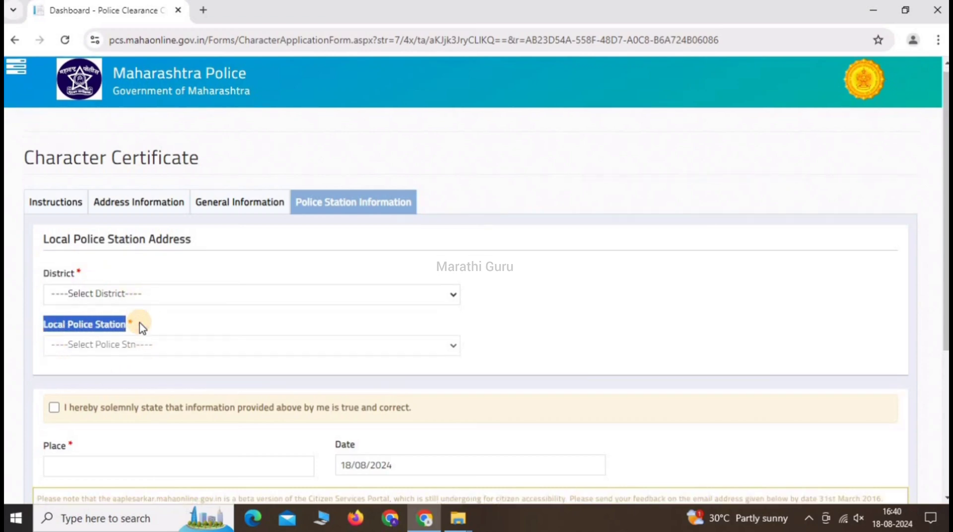
{"action": "scroll", "coordinate": [143, 328], "scroll_direction": "down", "scroll_amount": 5}
{"action": "left_click", "coordinate": [53, 181]}
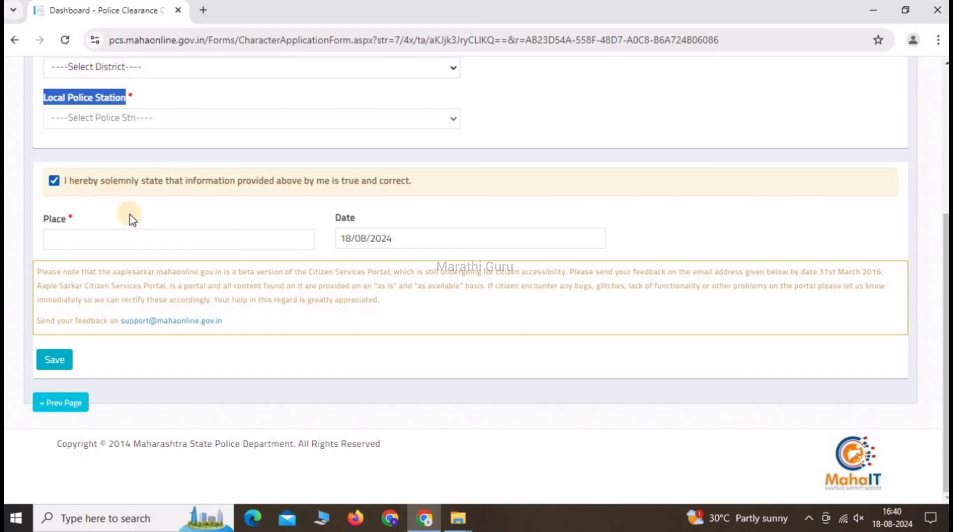
{"action": "double_click", "coordinate": [58, 221]}
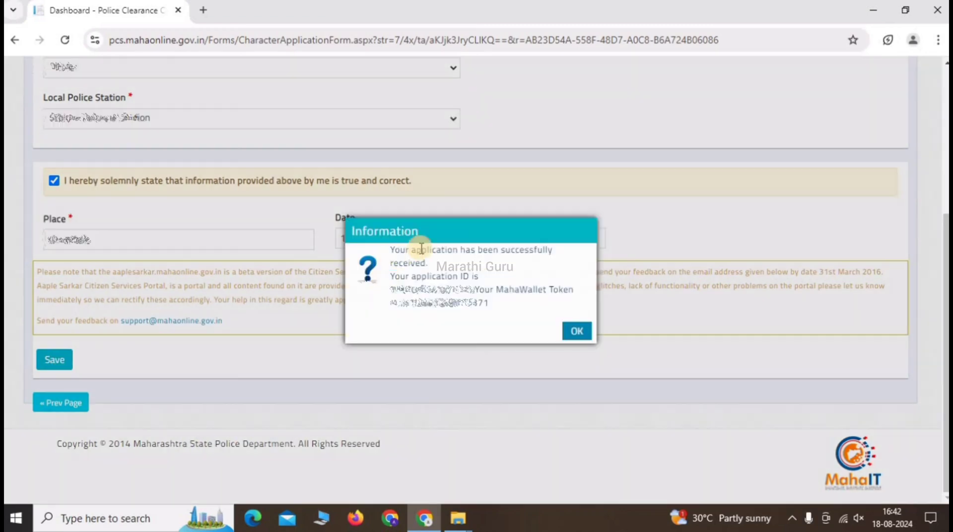
{"action": "left_click_drag", "start_coordinate": [392, 249], "coordinate": [498, 309]}
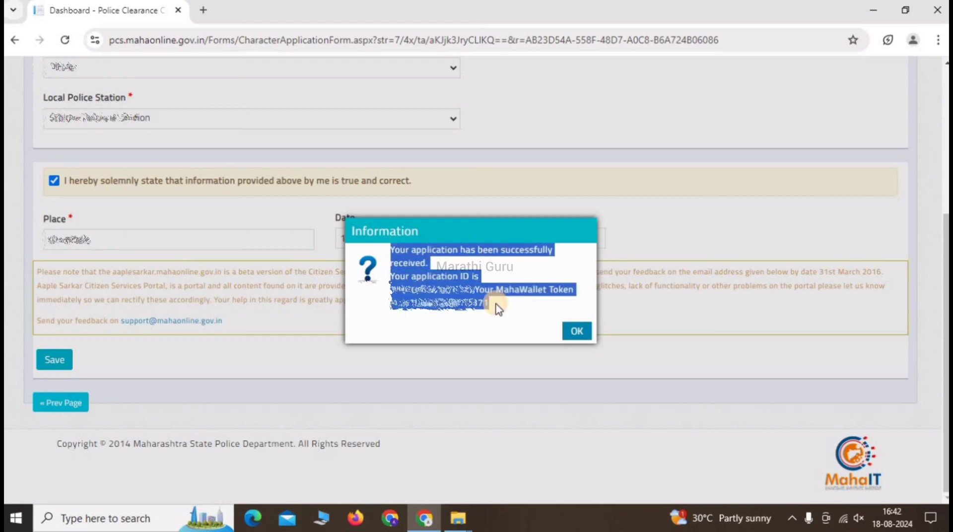
{"action": "left_click", "coordinate": [574, 333]}
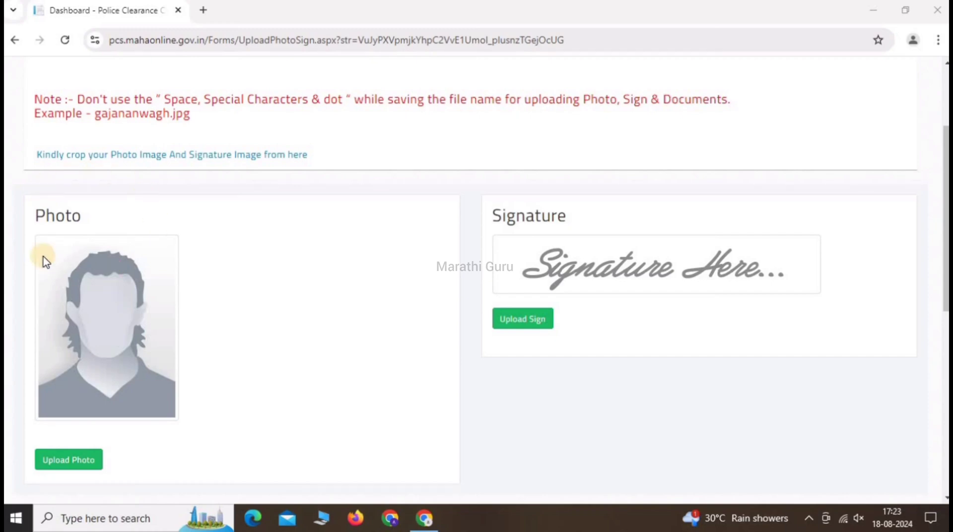
Open the photo upload dialog and review the Photograph Instructions on format, file size, width and height
{"action": "double_click", "coordinate": [51, 221]}
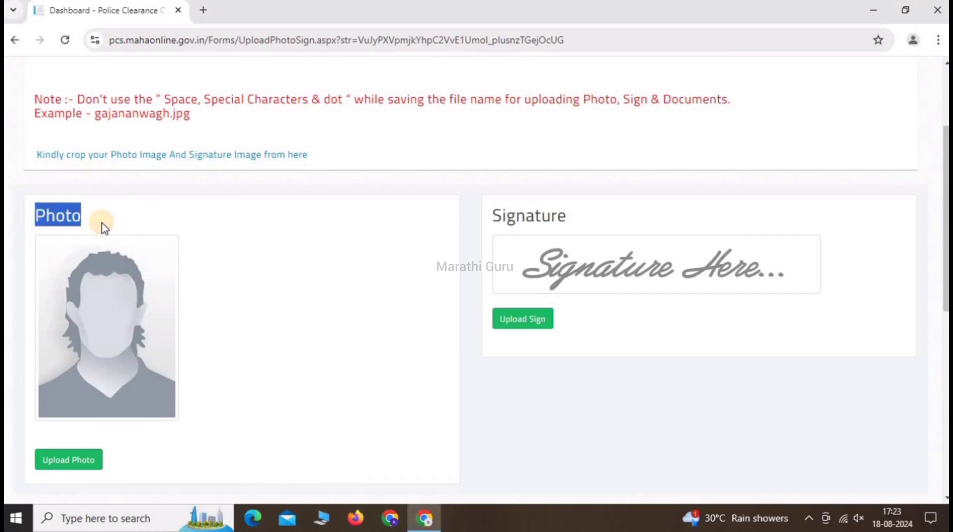
{"action": "left_click", "coordinate": [66, 462]}
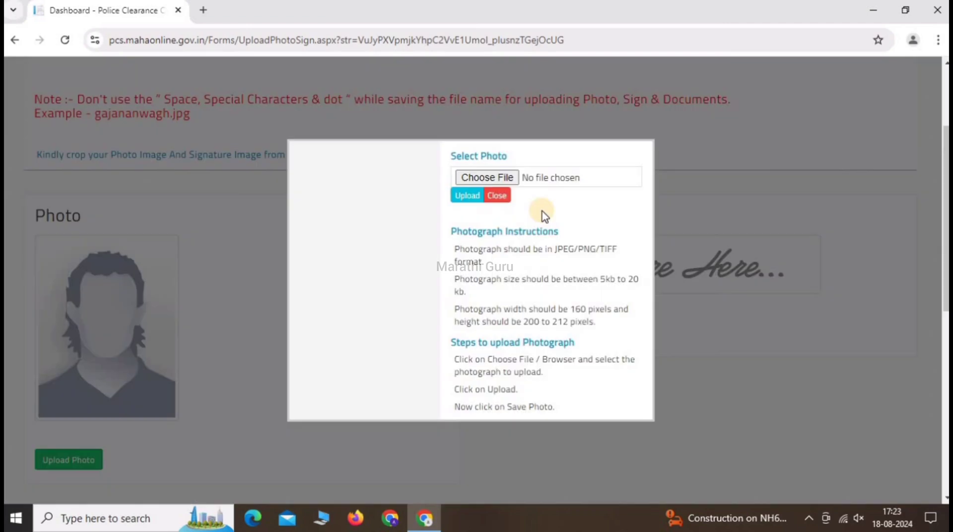
{"action": "left_click_drag", "start_coordinate": [505, 232], "coordinate": [561, 237]}
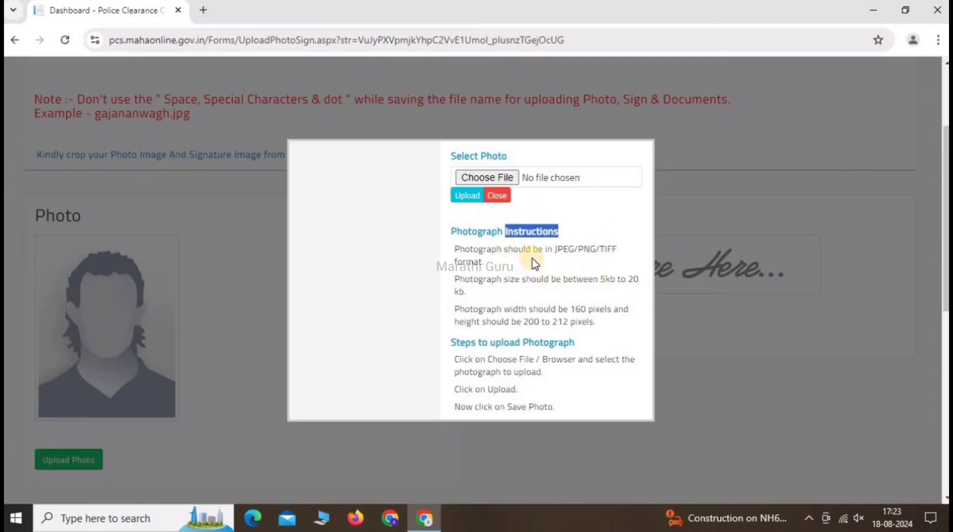
{"action": "left_click_drag", "start_coordinate": [541, 249], "coordinate": [643, 284]}
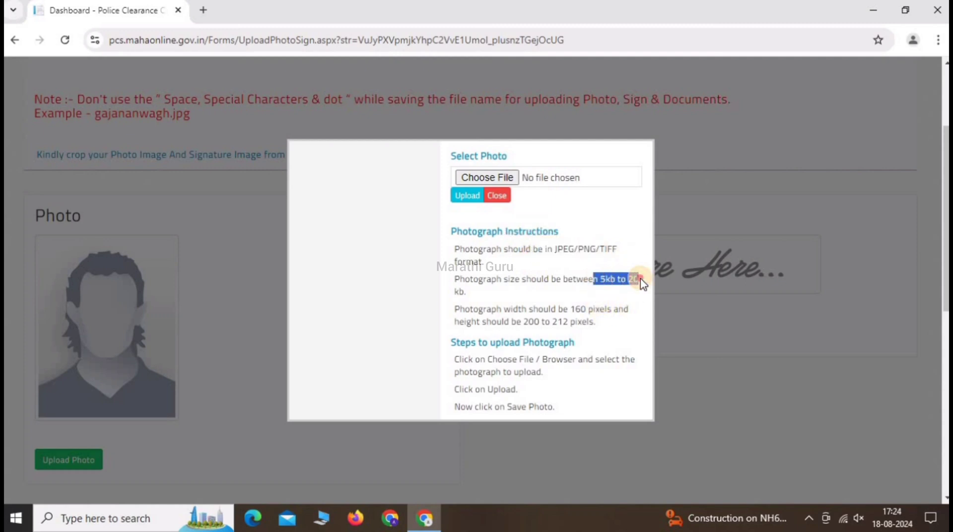
{"action": "left_click_drag", "start_coordinate": [503, 308], "coordinate": [614, 309]}
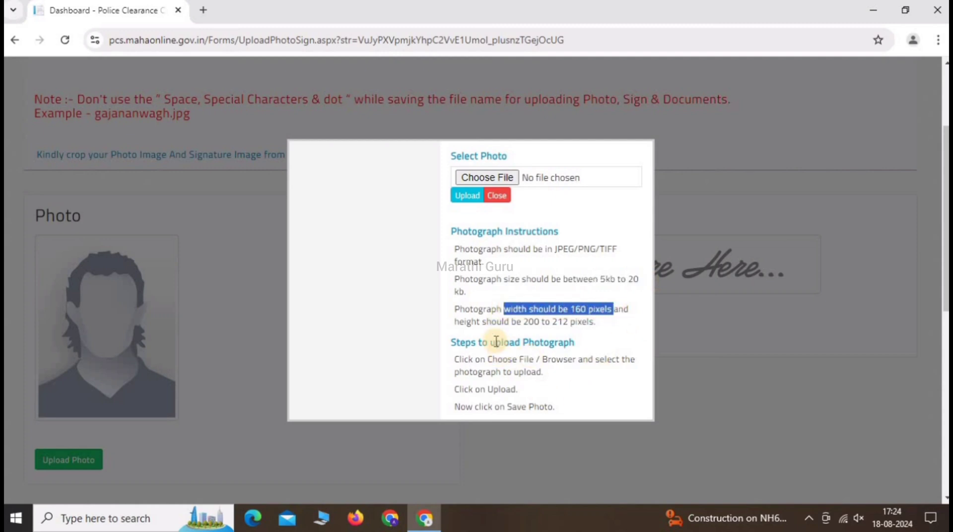
{"action": "left_click_drag", "start_coordinate": [482, 321], "coordinate": [605, 330]}
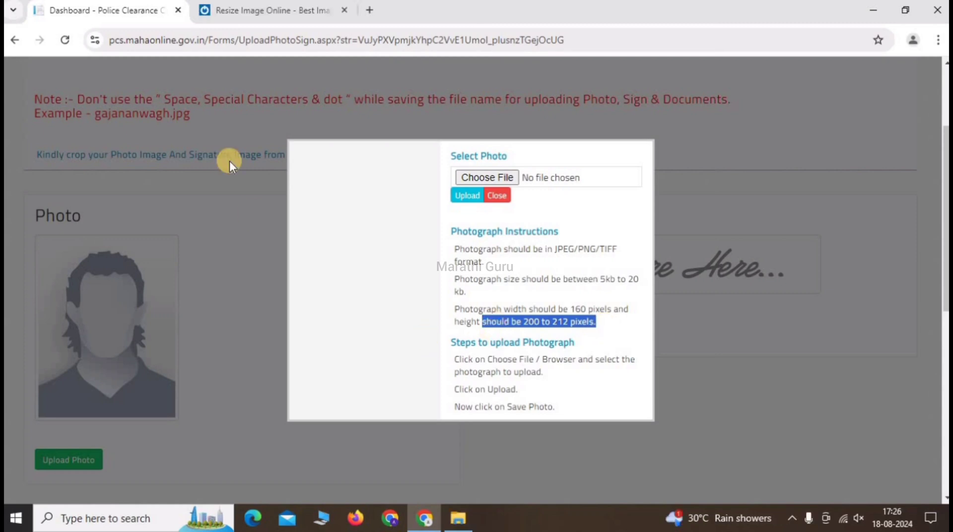
Switch to the 11zon website, dismiss the ad, and load the Photo file into its Image Resize tool
{"action": "left_click", "coordinate": [248, 11]}
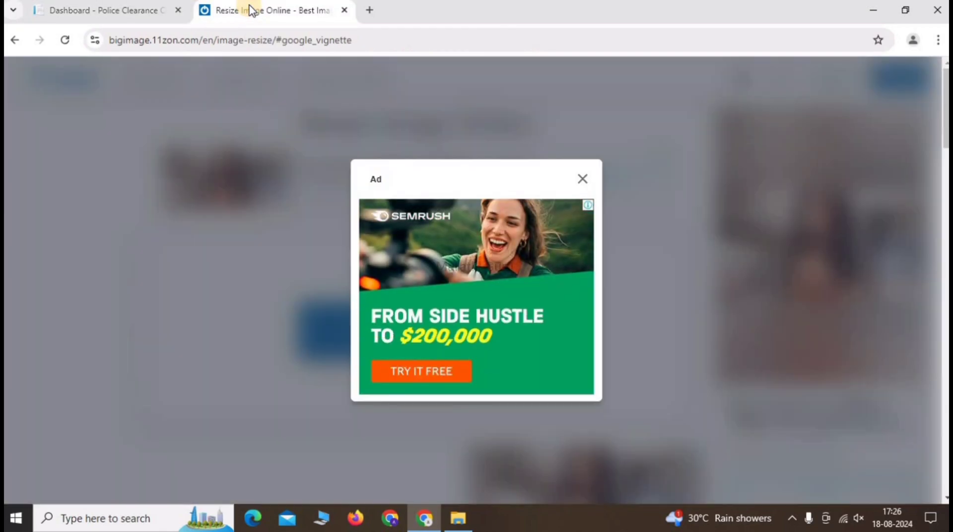
{"action": "left_click", "coordinate": [579, 180]}
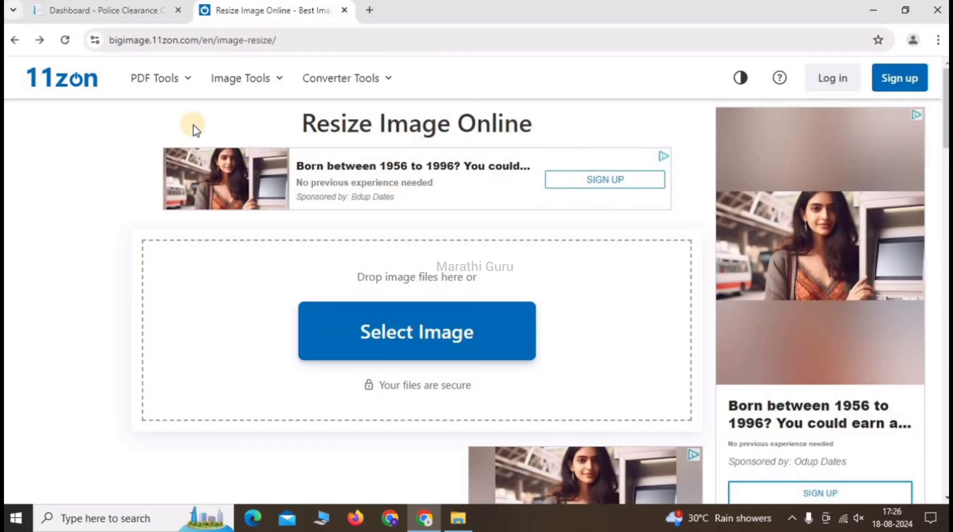
{"action": "mouse_move", "coordinate": [200, 66]}
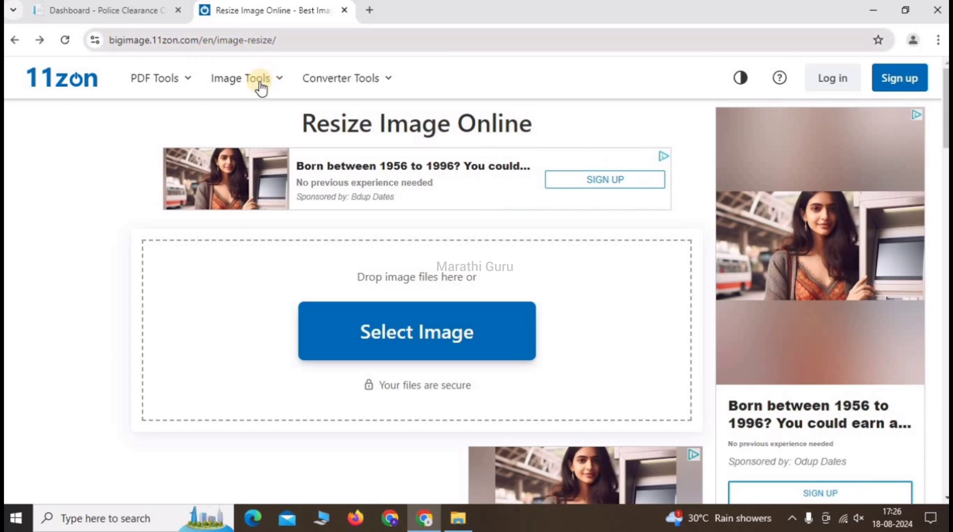
{"action": "mouse_move", "coordinate": [251, 88]}
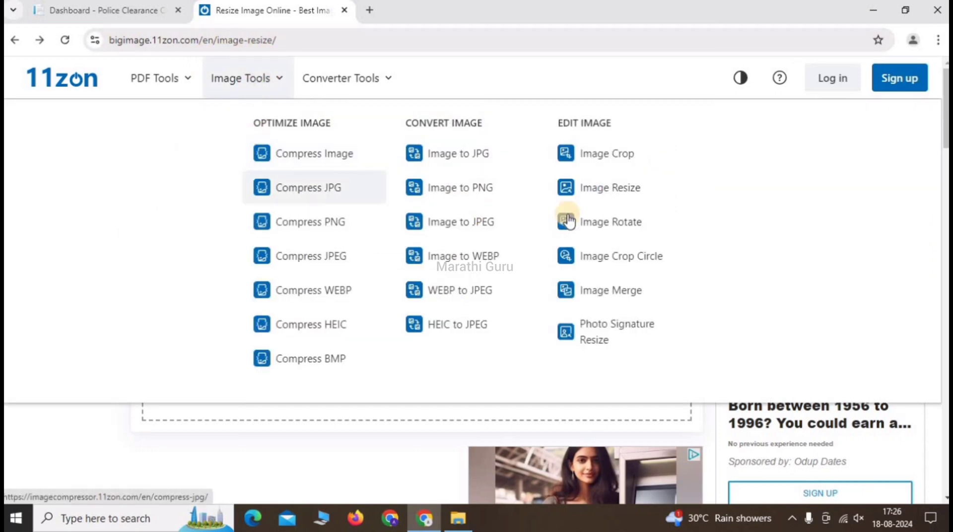
{"action": "left_click", "coordinate": [595, 197]}
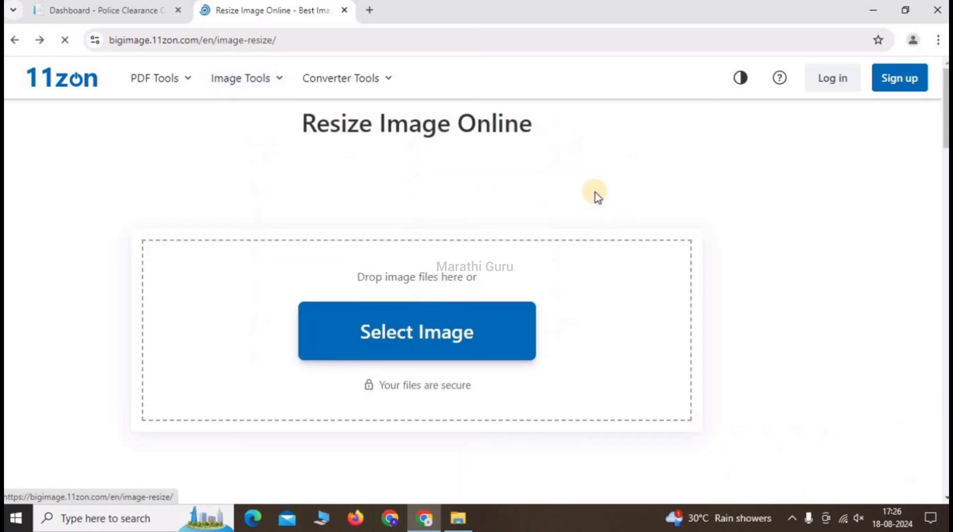
{"action": "left_click", "coordinate": [403, 326]}
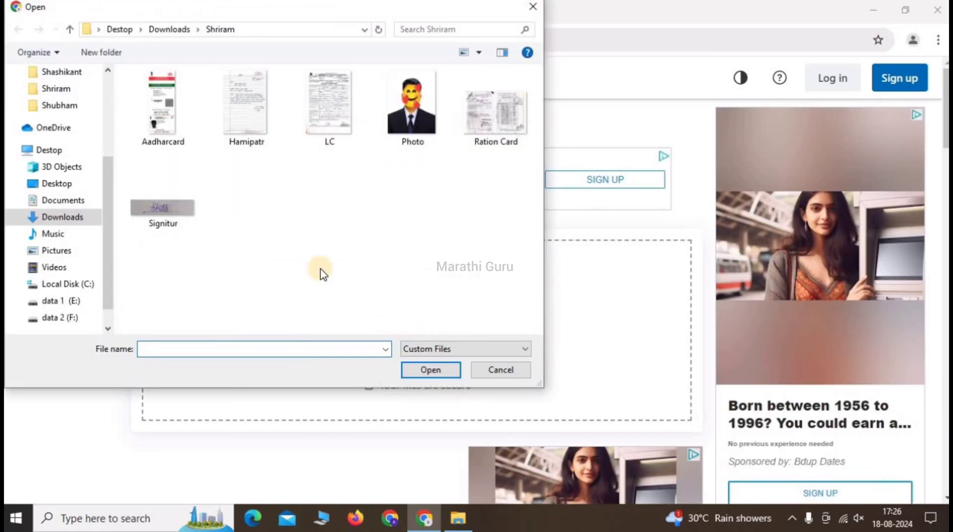
{"action": "left_click", "coordinate": [402, 101]}
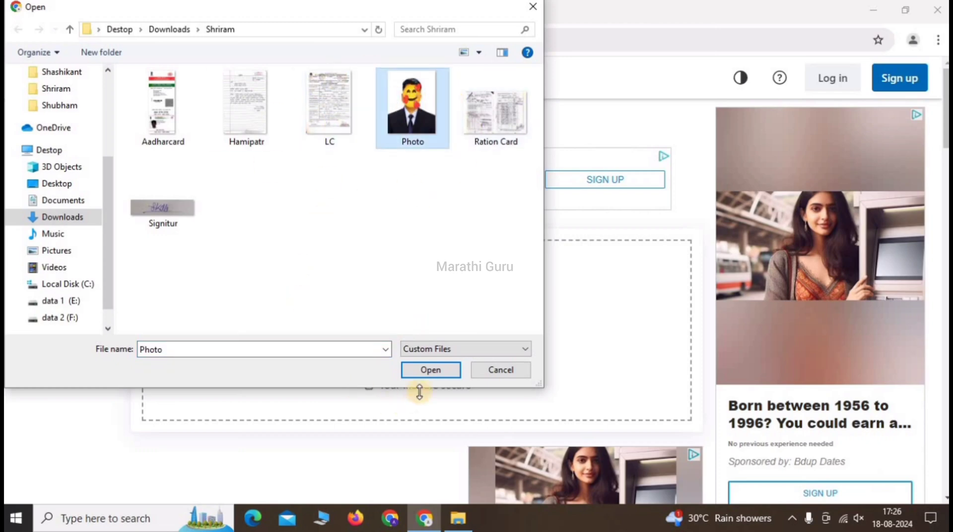
{"action": "left_click", "coordinate": [430, 369]}
Check the width of 160 px and height of 210 px, and resize the photo at 60% quality
{"action": "scroll", "coordinate": [297, 298], "scroll_direction": "down", "scroll_amount": 1}
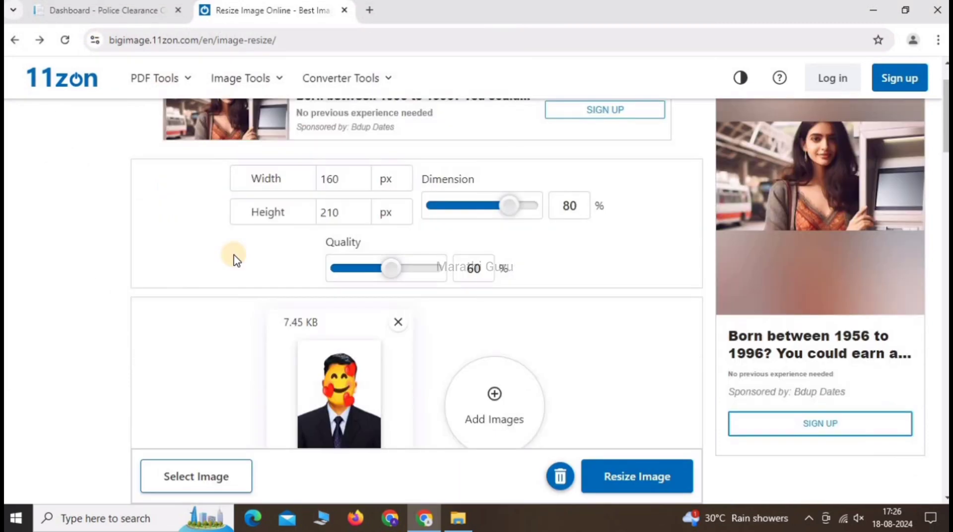
{"action": "double_click", "coordinate": [279, 179]}
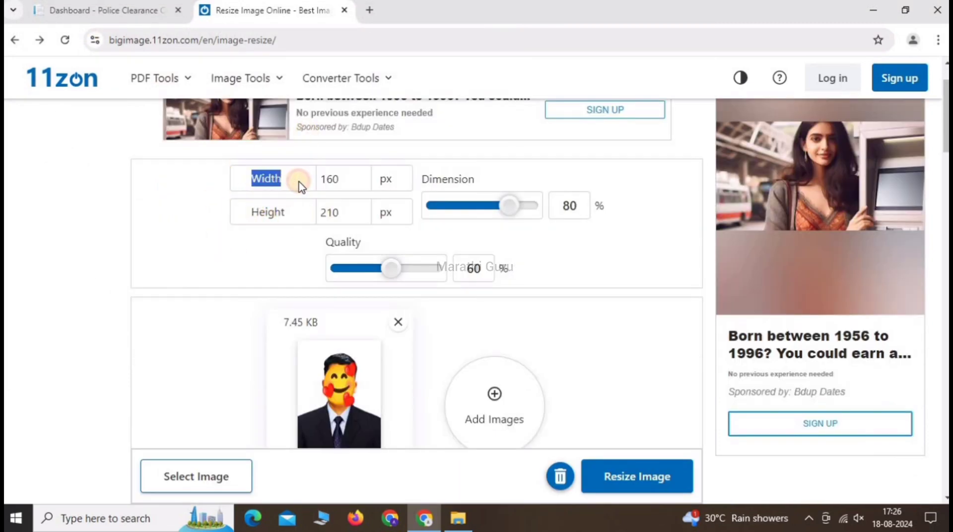
{"action": "double_click", "coordinate": [300, 214]}
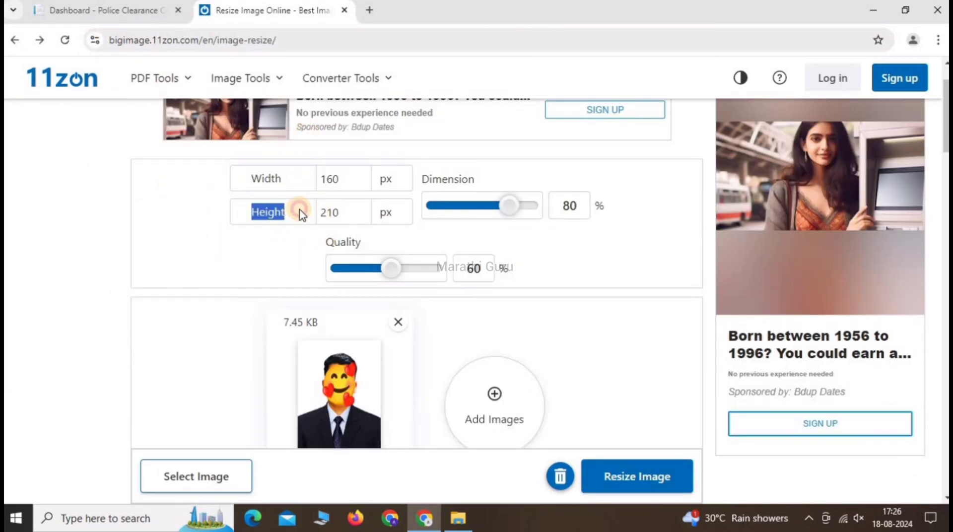
{"action": "left_click", "coordinate": [638, 476]}
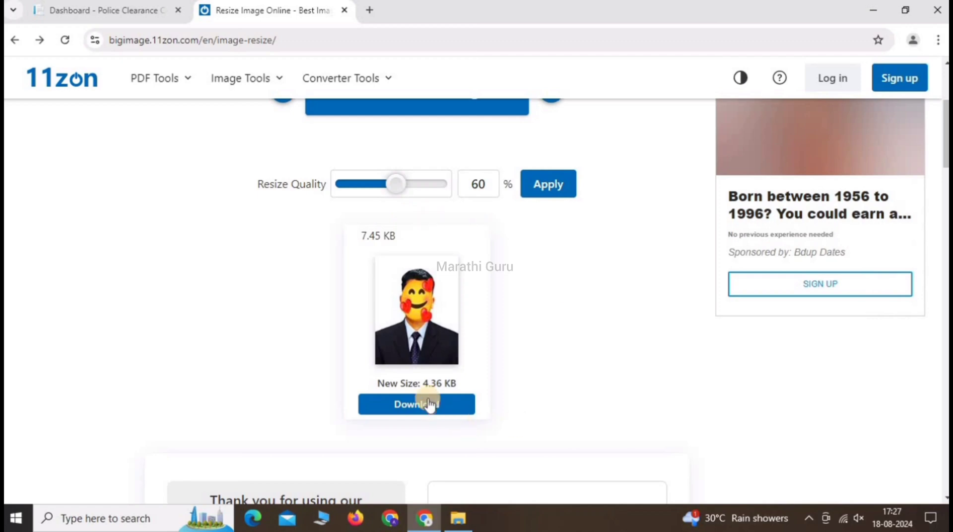
Raise the Resize Quality to 95%, apply it to the photo, and check the new file size
{"action": "left_click_drag", "start_coordinate": [418, 382], "coordinate": [470, 386]}
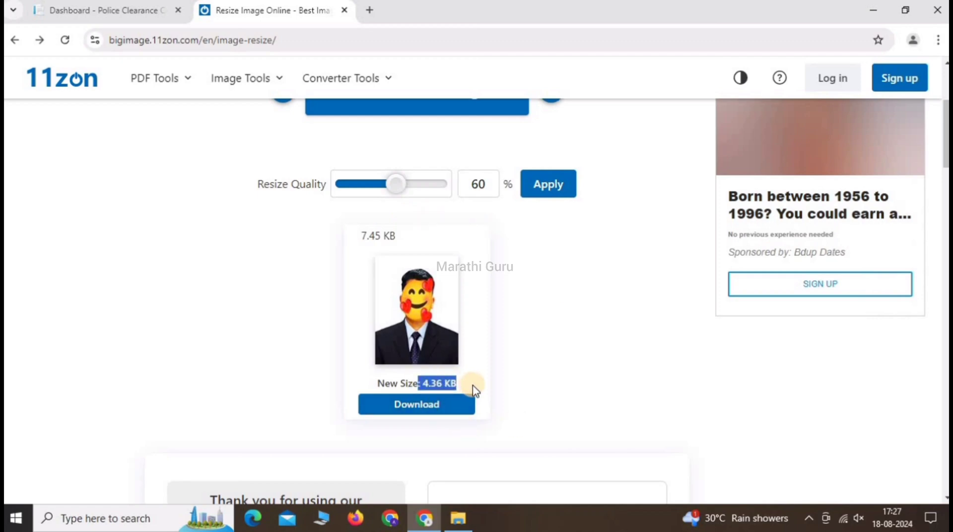
{"action": "left_click_drag", "start_coordinate": [396, 185], "coordinate": [432, 191]}
{"action": "left_click", "coordinate": [548, 196]}
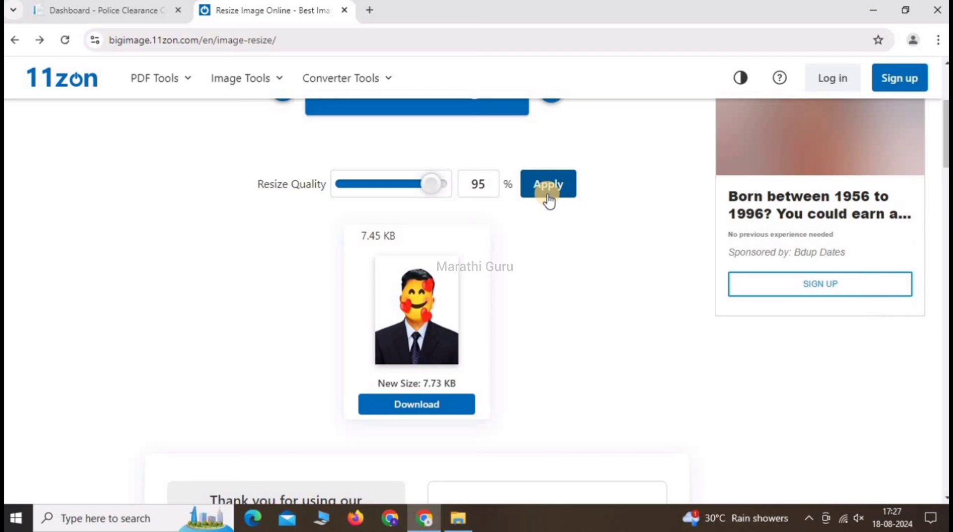
{"action": "left_click_drag", "start_coordinate": [419, 384], "coordinate": [471, 389]}
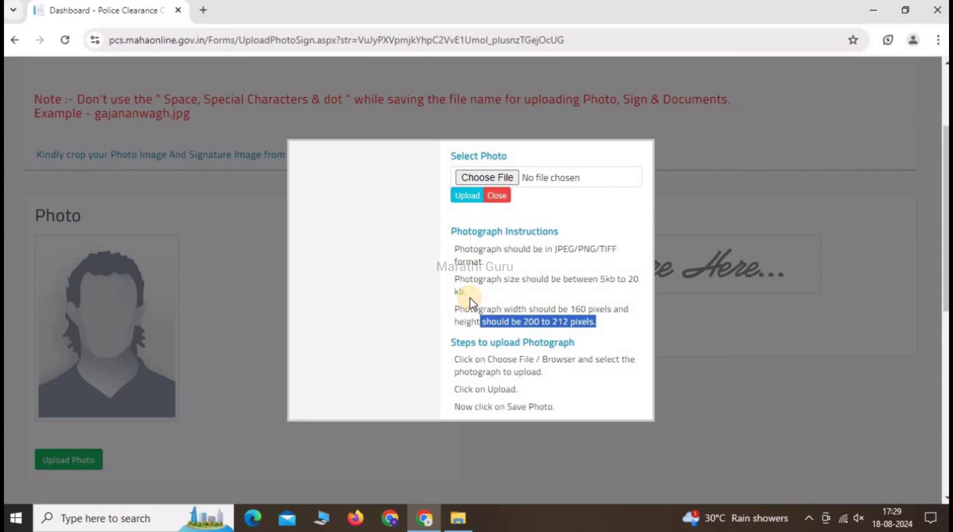
Choose the Photo file from the Shriram folder in the police portal's photo upload dialog and upload it
{"action": "left_click", "coordinate": [486, 176]}
{"action": "left_click", "coordinate": [409, 91]}
{"action": "left_click", "coordinate": [430, 371]}
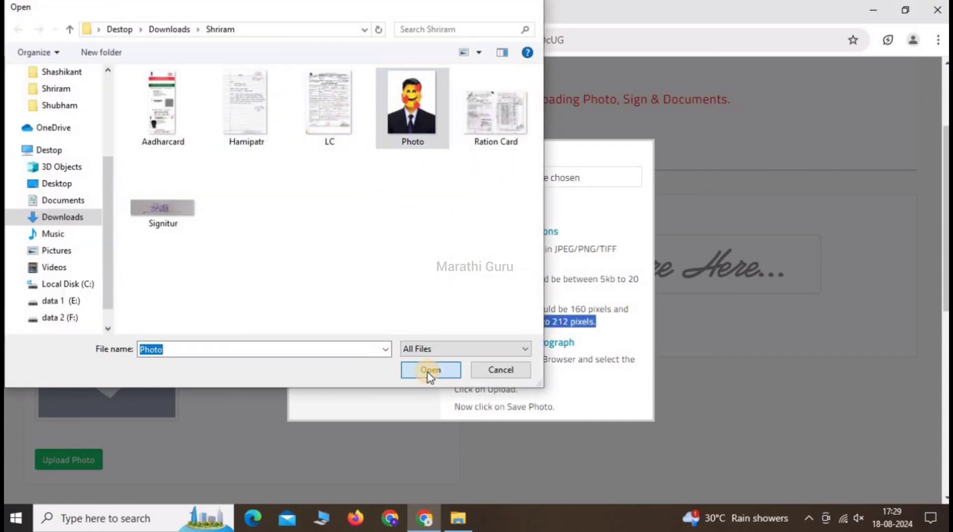
{"action": "left_click", "coordinate": [467, 213]}
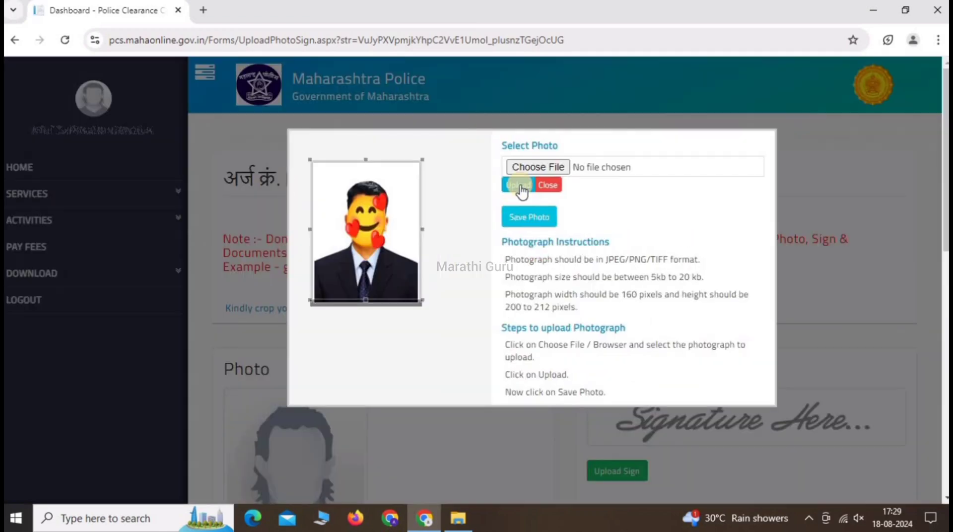
Position the crop frame over the uploaded portrait and save the photo
{"action": "left_click_drag", "start_coordinate": [363, 204], "coordinate": [368, 228]}
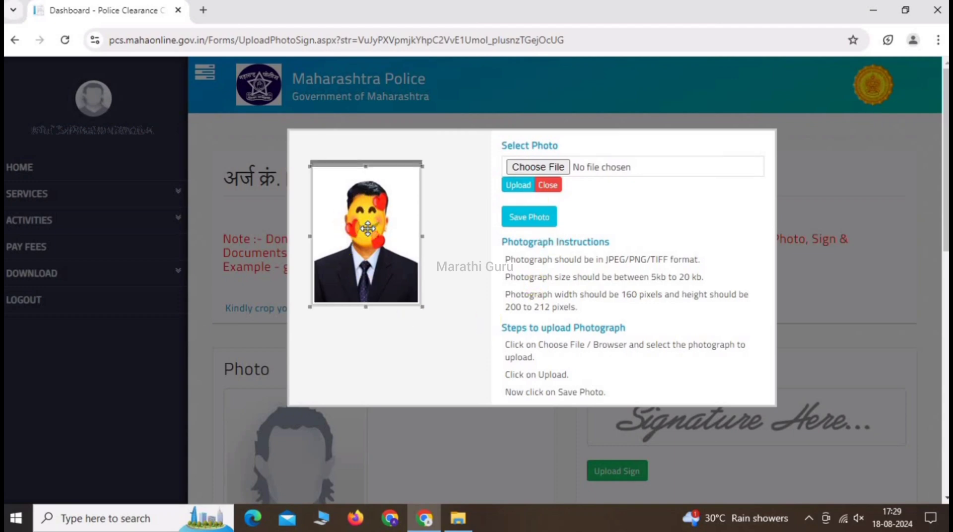
{"action": "left_click", "coordinate": [517, 224]}
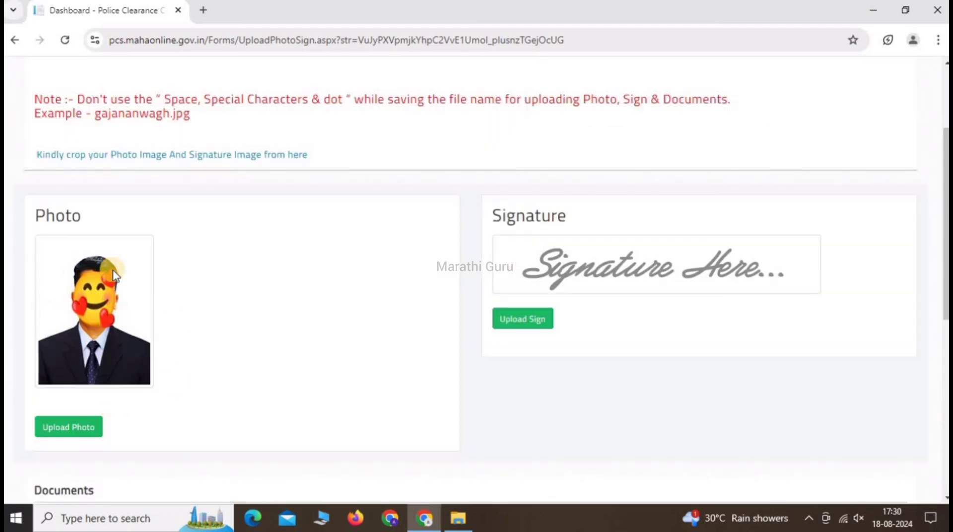
Open the signature upload form and check its requirements for file format, file size and pixel dimensions
{"action": "left_click", "coordinate": [520, 320]}
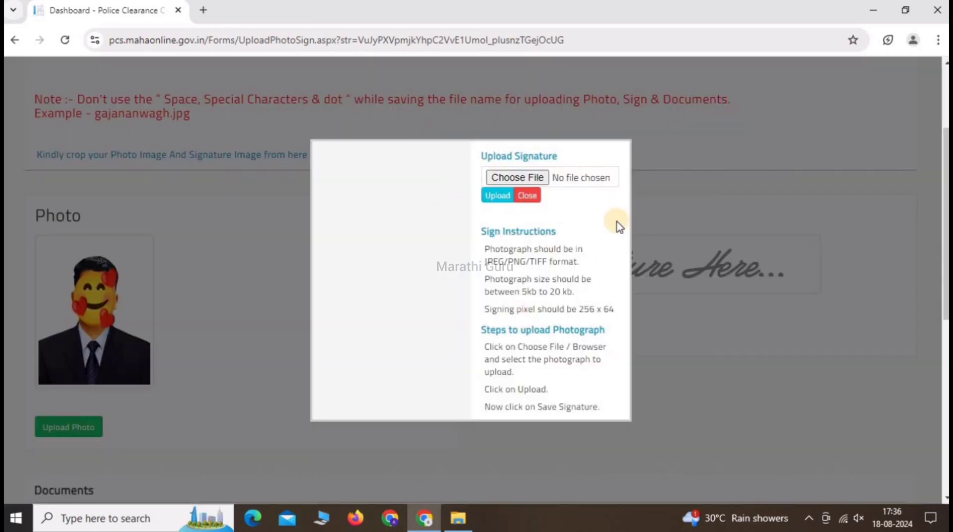
{"action": "left_click_drag", "start_coordinate": [498, 232], "coordinate": [578, 236]}
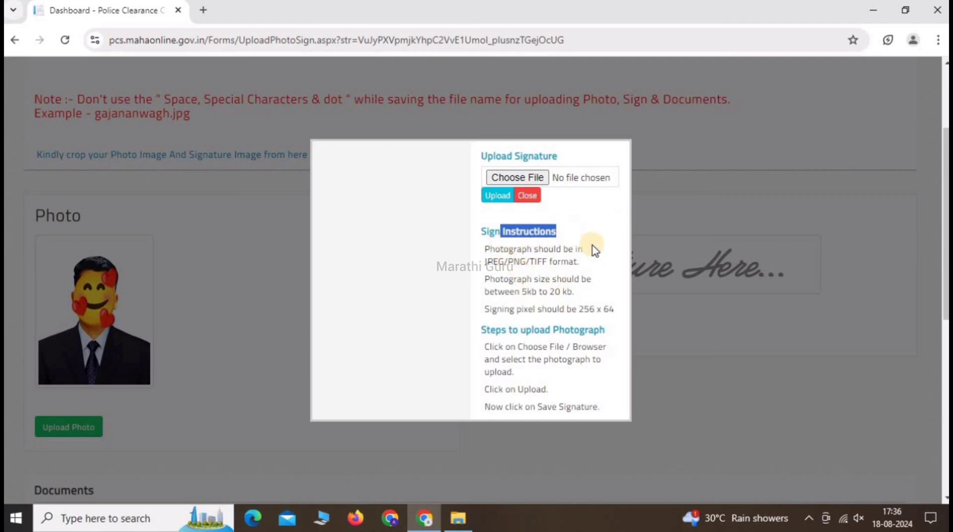
{"action": "left_click_drag", "start_coordinate": [484, 261], "coordinate": [527, 261]}
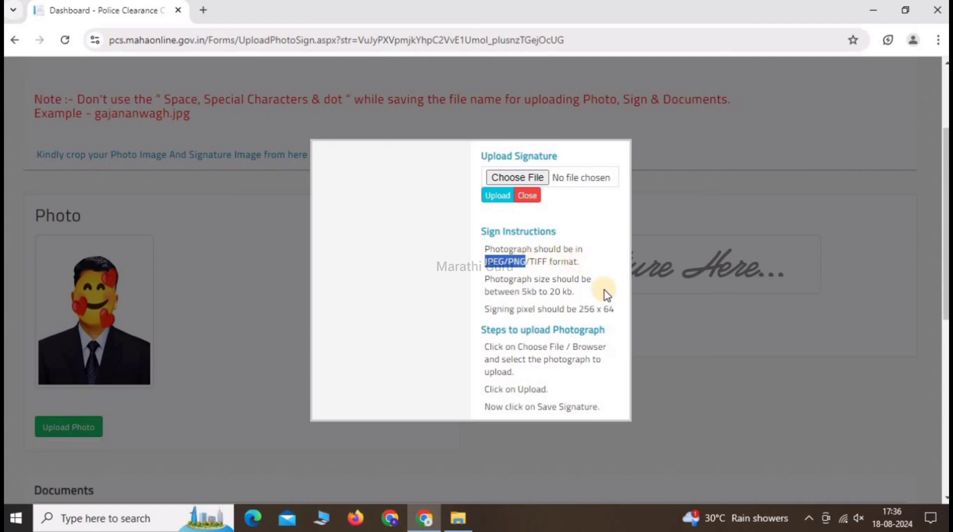
{"action": "left_click", "coordinate": [539, 291]}
{"action": "left_click_drag", "start_coordinate": [538, 292], "coordinate": [580, 296]}
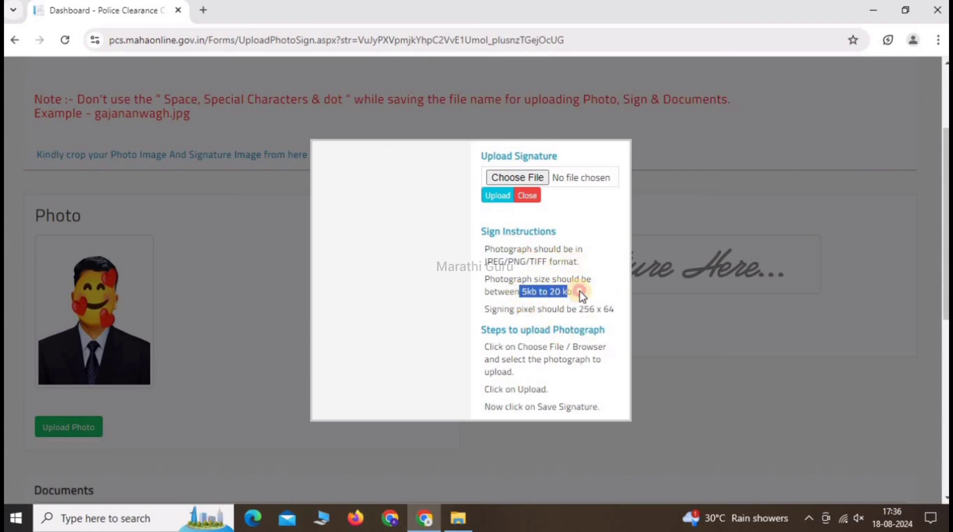
{"action": "left_click_drag", "start_coordinate": [576, 307], "coordinate": [619, 311]}
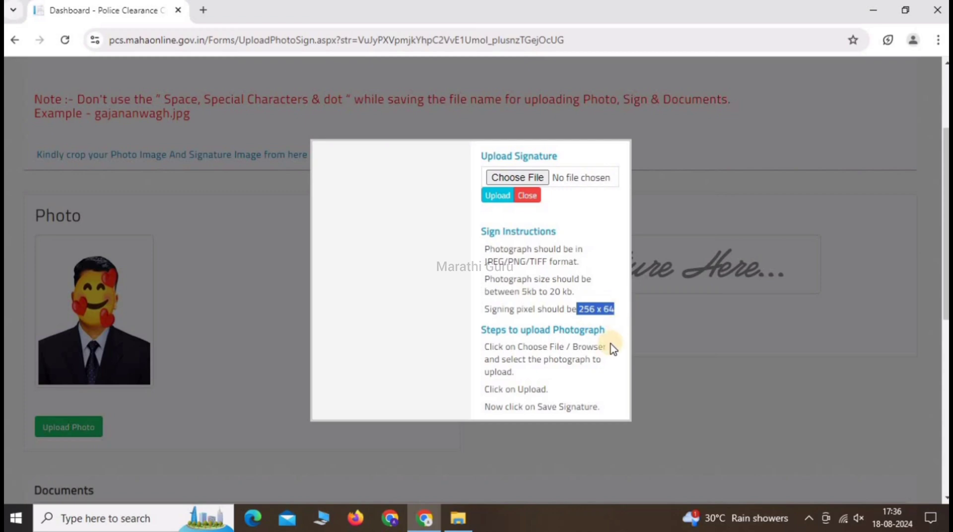
Choose the Signitur image file, upload it and save it as the applicant's signature
{"action": "left_click", "coordinate": [518, 178]}
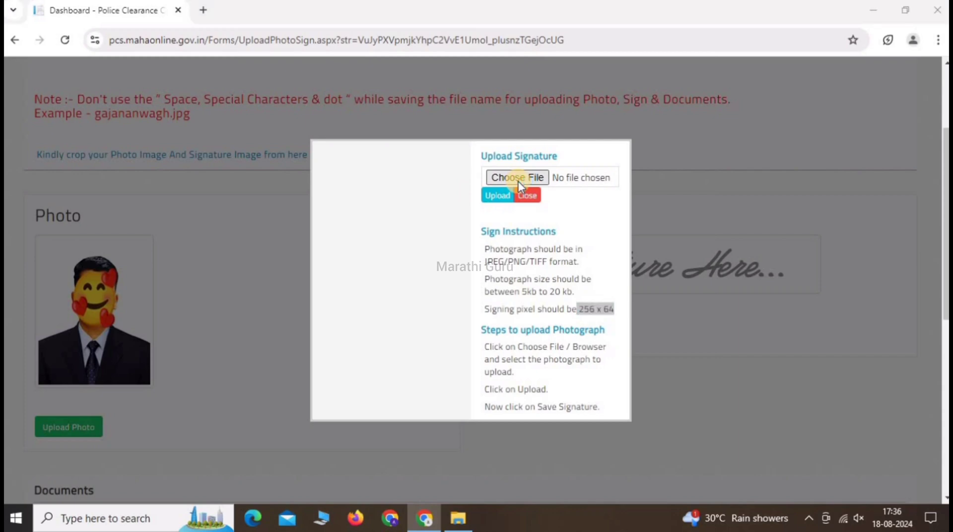
{"action": "left_click", "coordinate": [152, 213]}
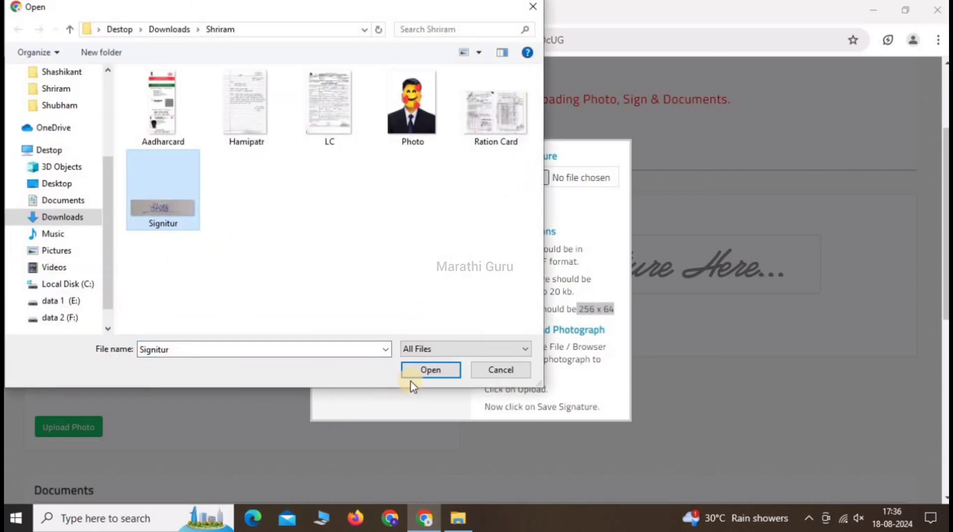
{"action": "left_click", "coordinate": [429, 370]}
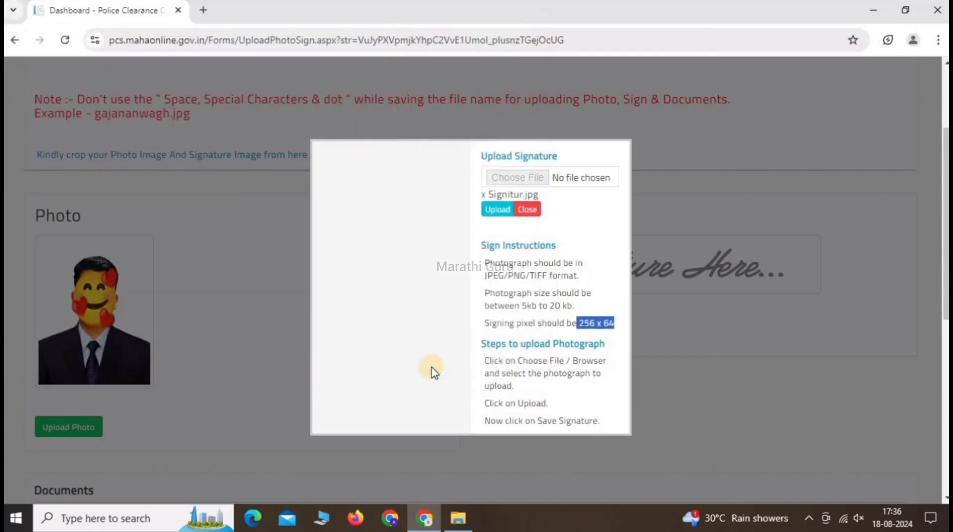
{"action": "left_click", "coordinate": [495, 210]}
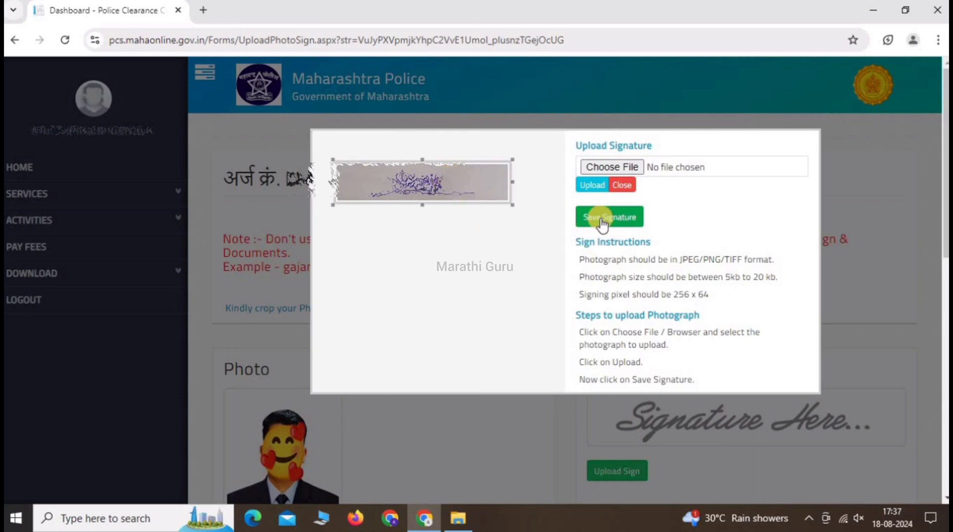
{"action": "left_click", "coordinate": [616, 222]}
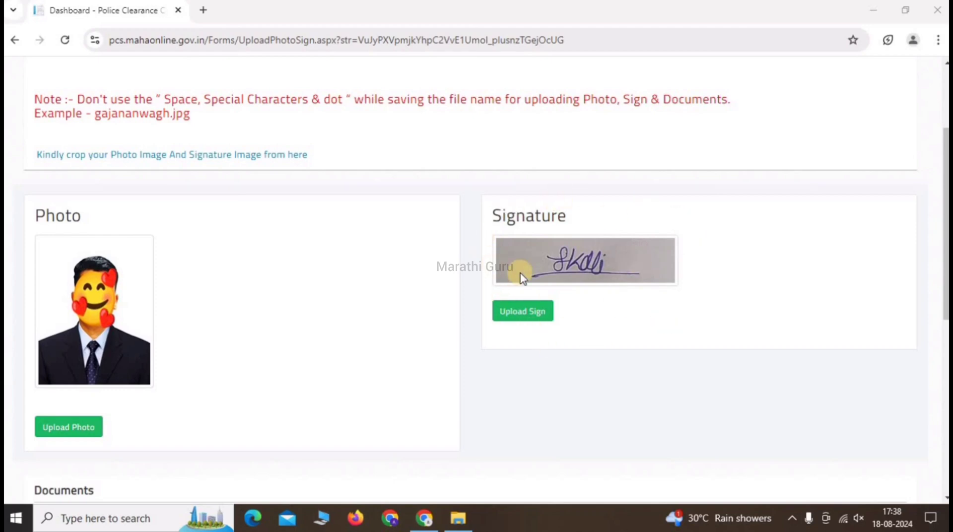
Review the required document groups, selecting Aadhar Card for Group 2 and Ration card showing applicant's name & address for Group 3
{"action": "scroll", "coordinate": [310, 296], "scroll_direction": "down", "scroll_amount": 4}
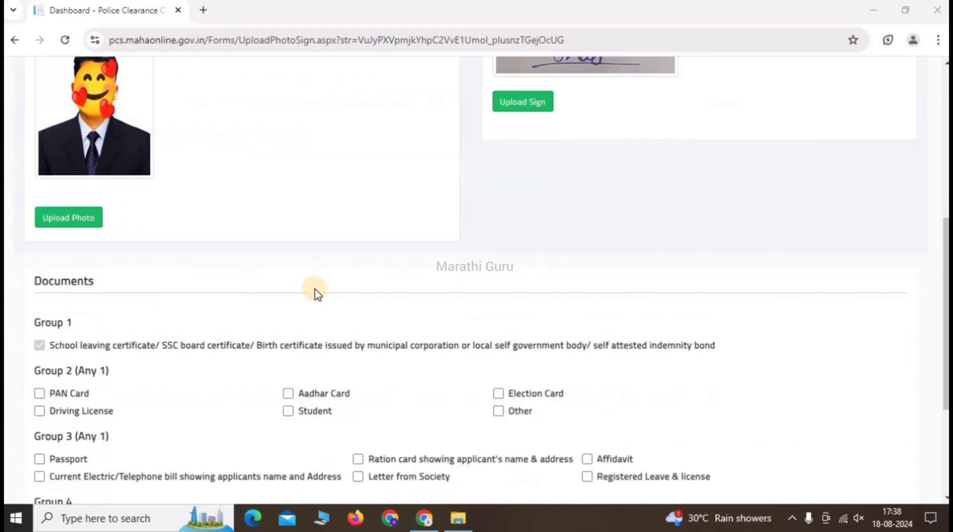
{"action": "scroll", "coordinate": [316, 292], "scroll_direction": "down", "scroll_amount": 4}
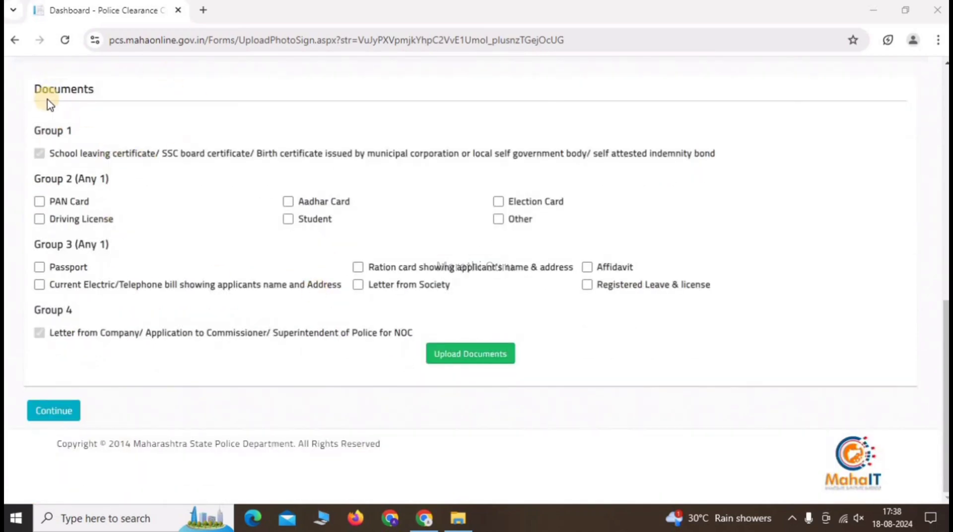
{"action": "left_click_drag", "start_coordinate": [33, 90], "coordinate": [102, 94]}
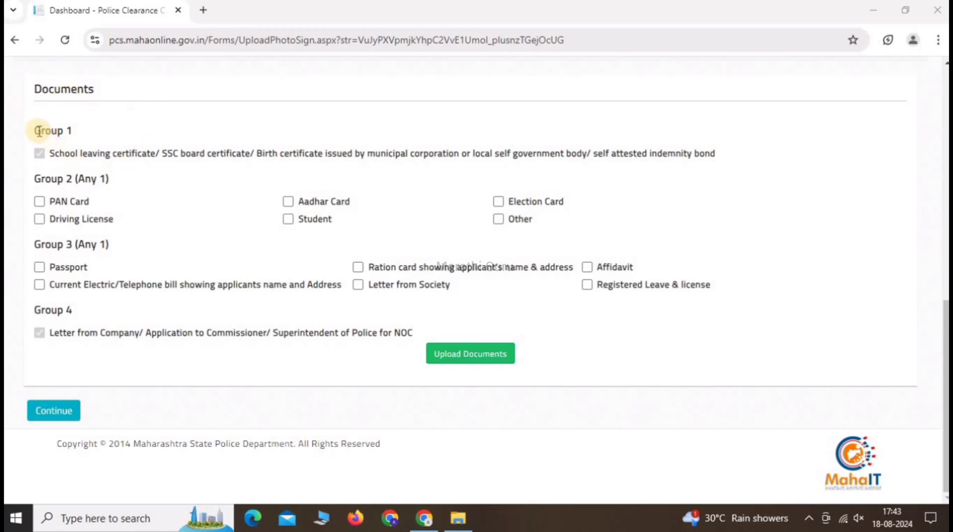
{"action": "triple_click", "coordinate": [69, 130]}
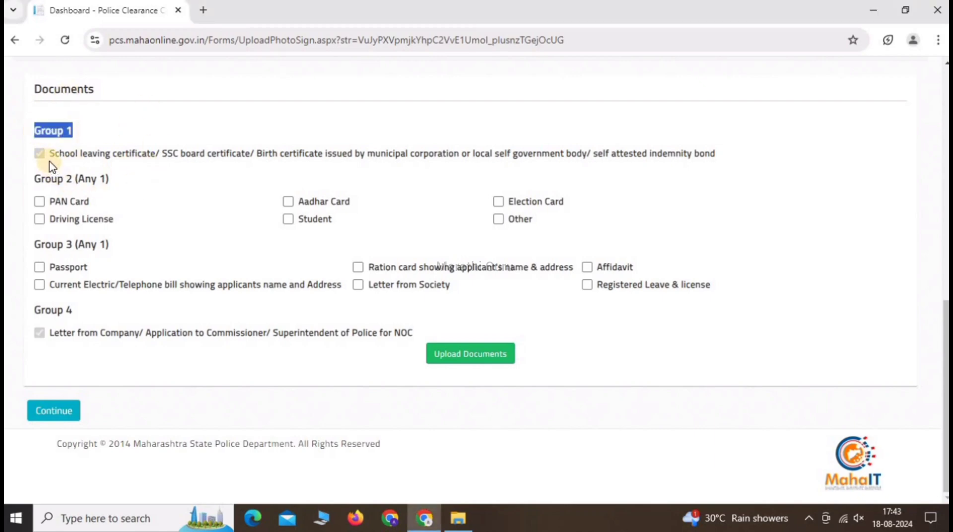
{"action": "left_click_drag", "start_coordinate": [49, 158], "coordinate": [373, 159]}
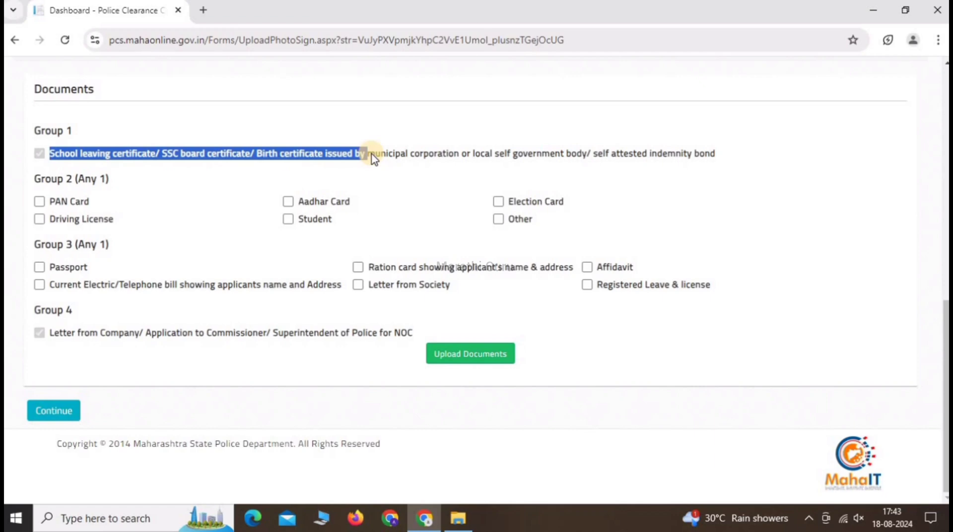
{"action": "left_click_drag", "start_coordinate": [33, 180], "coordinate": [123, 186]}
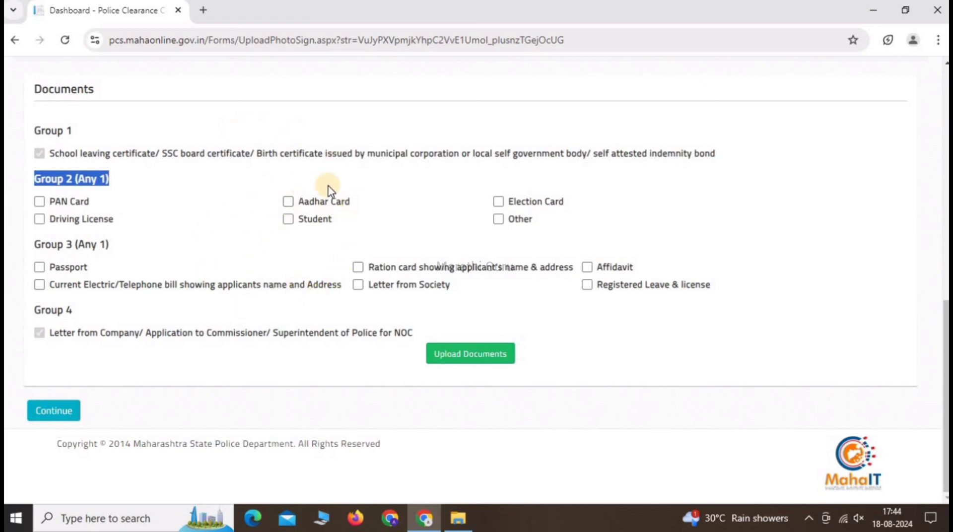
{"action": "left_click", "coordinate": [288, 202]}
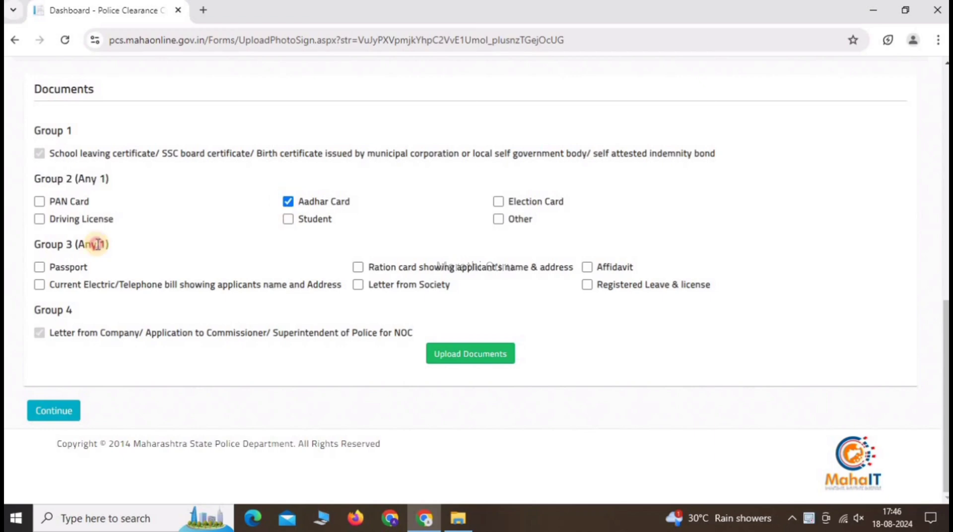
{"action": "left_click_drag", "start_coordinate": [41, 244], "coordinate": [124, 248]}
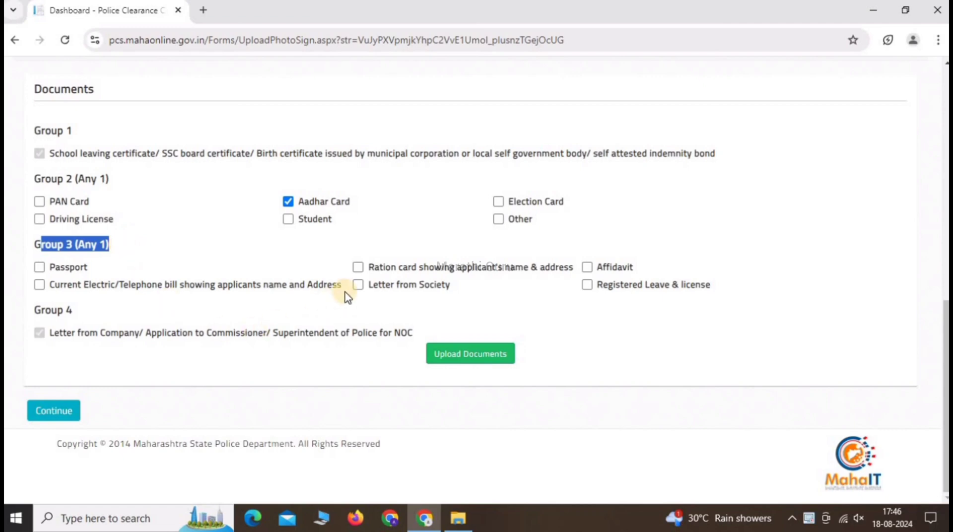
{"action": "left_click", "coordinate": [358, 268]}
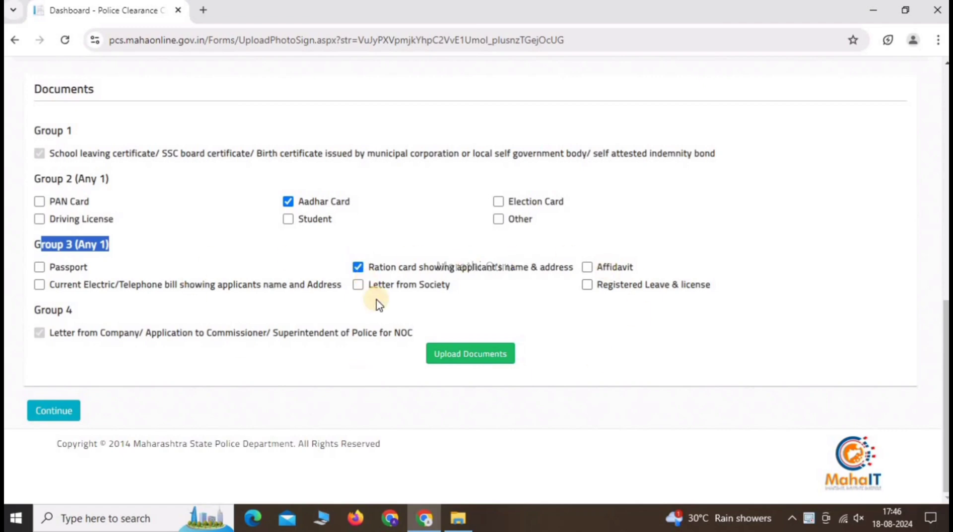
{"action": "left_click_drag", "start_coordinate": [32, 310], "coordinate": [91, 316]}
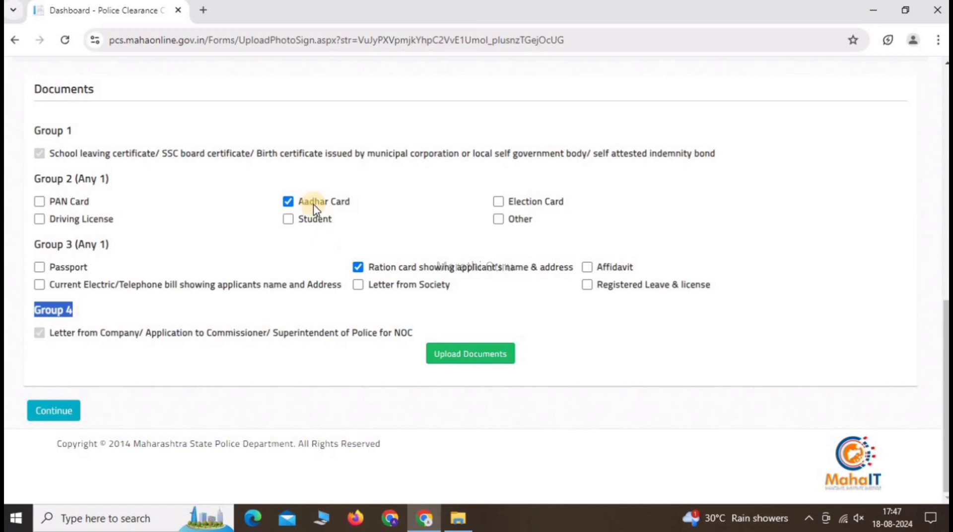
Open the document upload form and attach the LC file as the school leaving certificate
{"action": "left_click", "coordinate": [461, 357]}
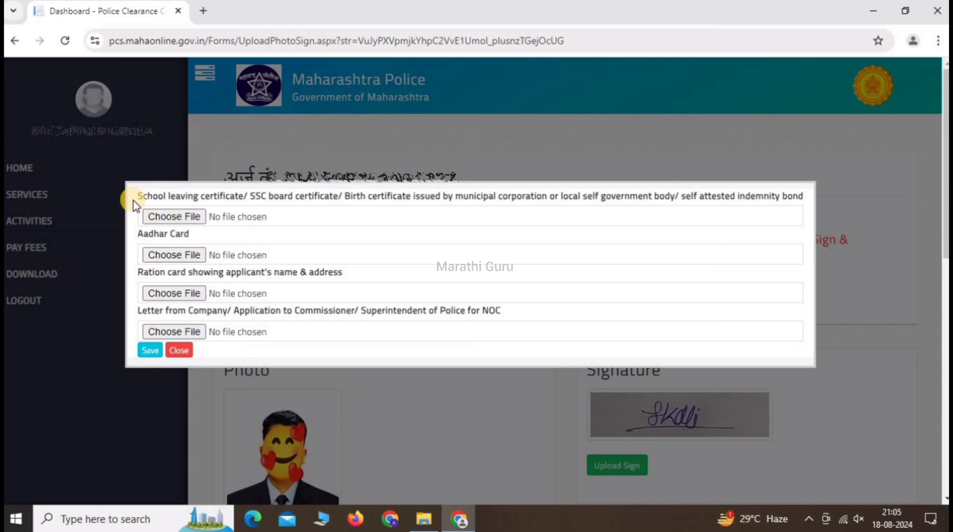
{"action": "left_click_drag", "start_coordinate": [133, 203], "coordinate": [421, 204]}
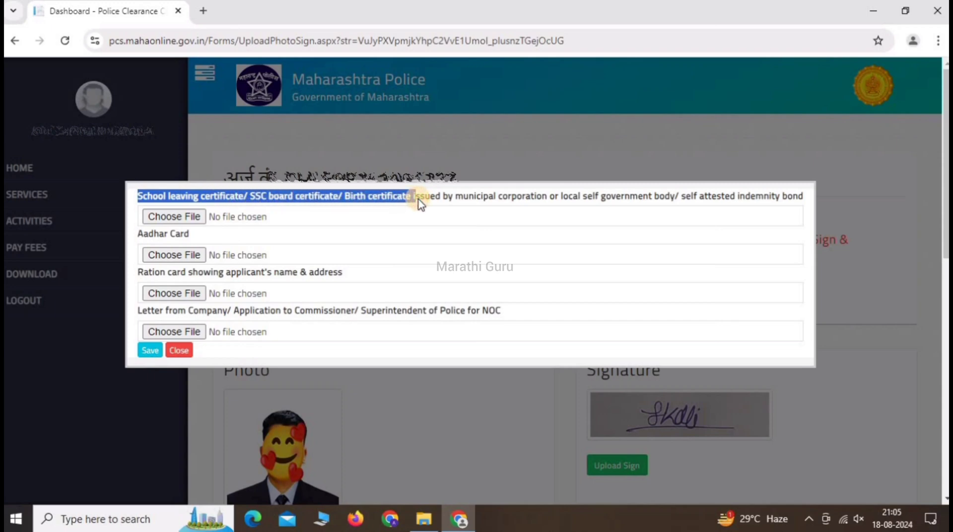
{"action": "left_click_drag", "start_coordinate": [423, 204], "coordinate": [424, 203]}
{"action": "left_click", "coordinate": [168, 218]}
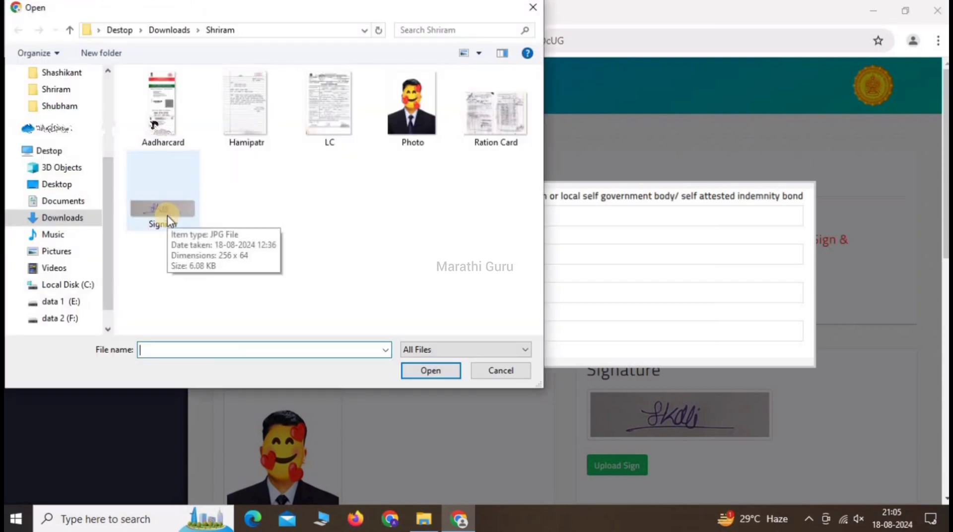
{"action": "left_click", "coordinate": [337, 113]}
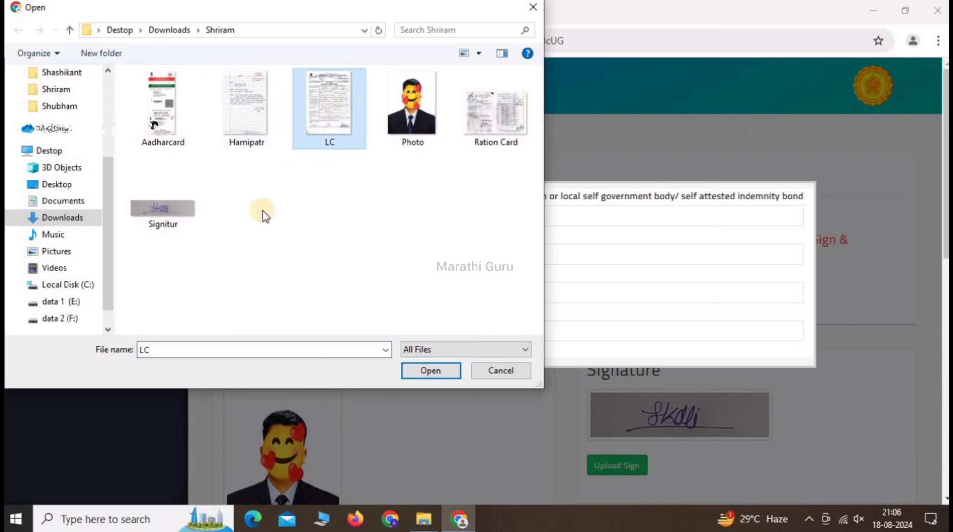
{"action": "left_click", "coordinate": [422, 371]}
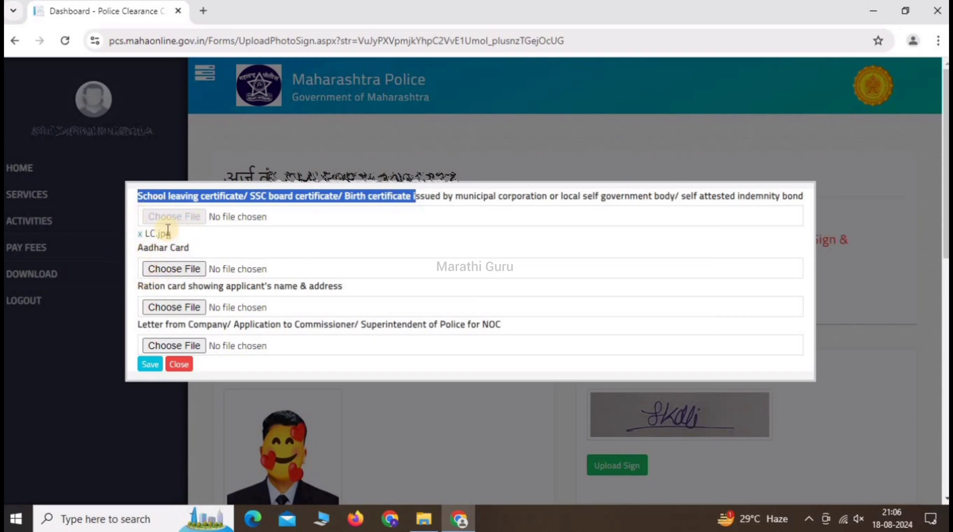
Attach the Aadharcard file as the Aadhar Card document
{"action": "left_click_drag", "start_coordinate": [135, 247], "coordinate": [198, 251]}
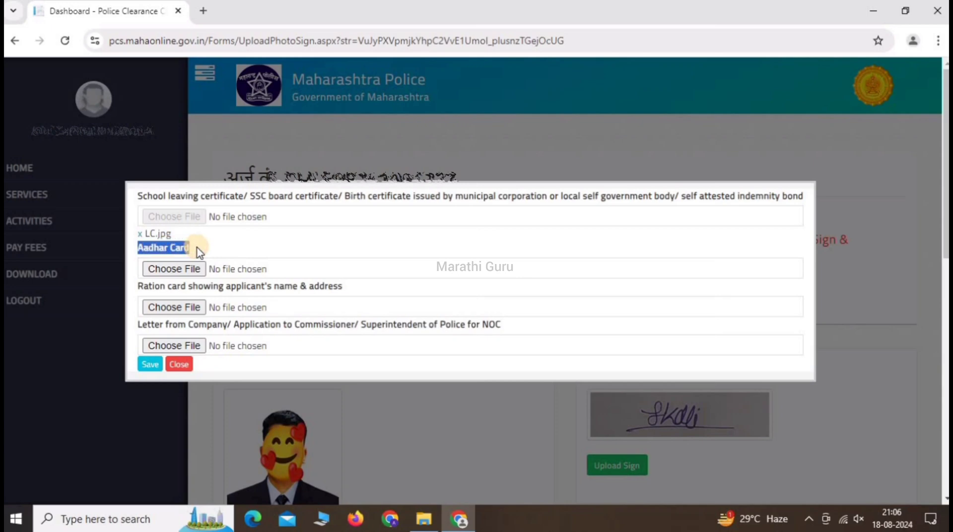
{"action": "left_click", "coordinate": [165, 270]}
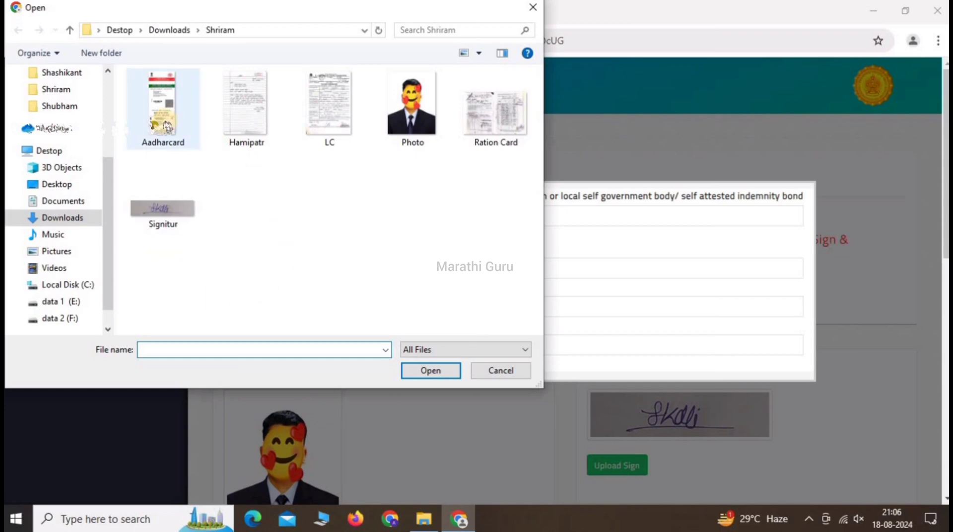
{"action": "left_click", "coordinate": [161, 125]}
{"action": "left_click", "coordinate": [416, 373]}
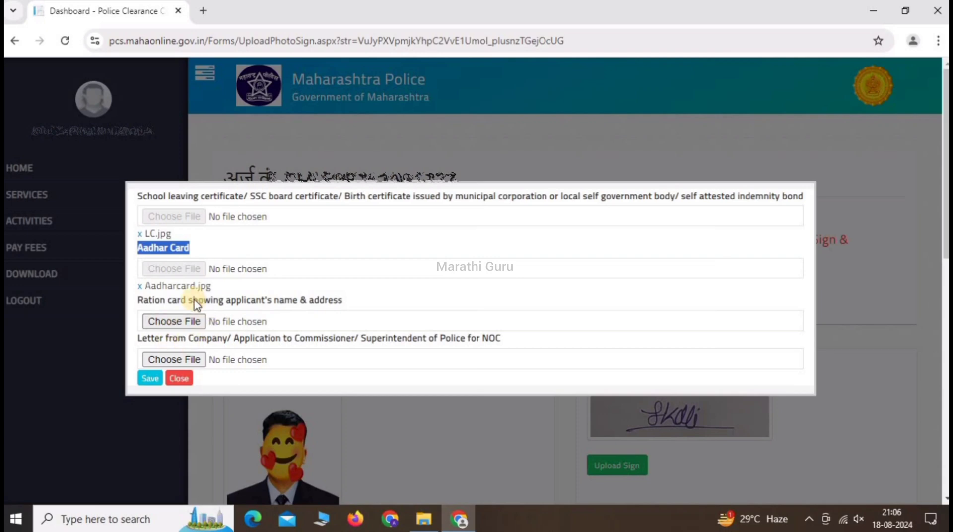
Attach the Ration Card file as the ration card showing the applicant's name and address
{"action": "left_click", "coordinate": [177, 321]}
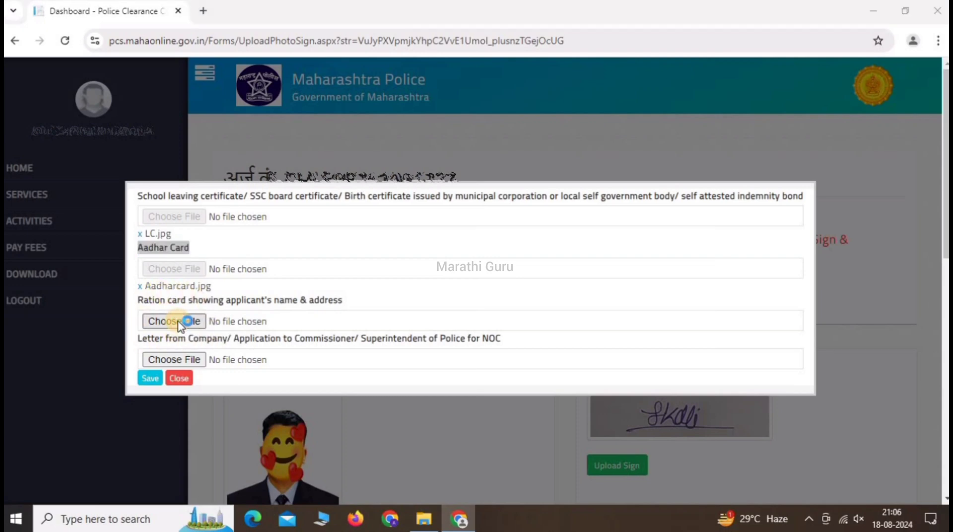
{"action": "left_click", "coordinate": [505, 143]}
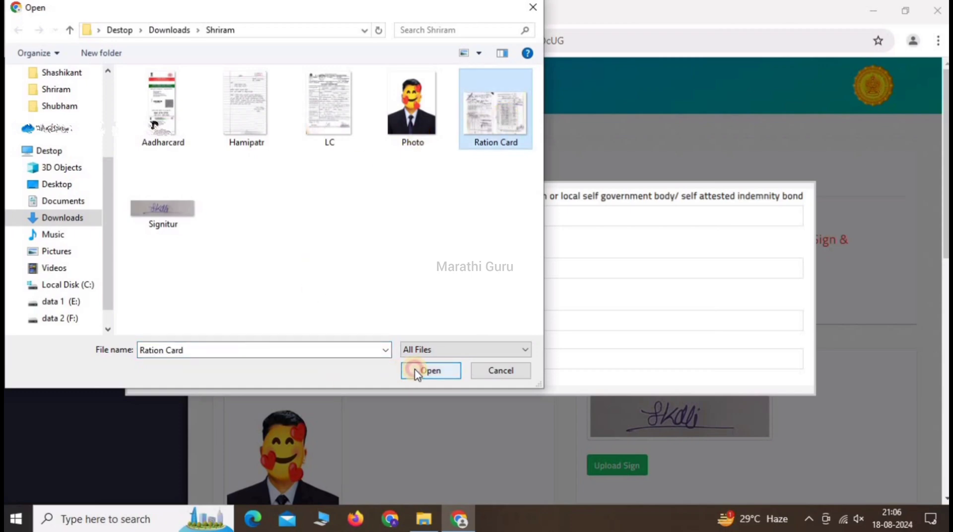
{"action": "left_click", "coordinate": [429, 371]}
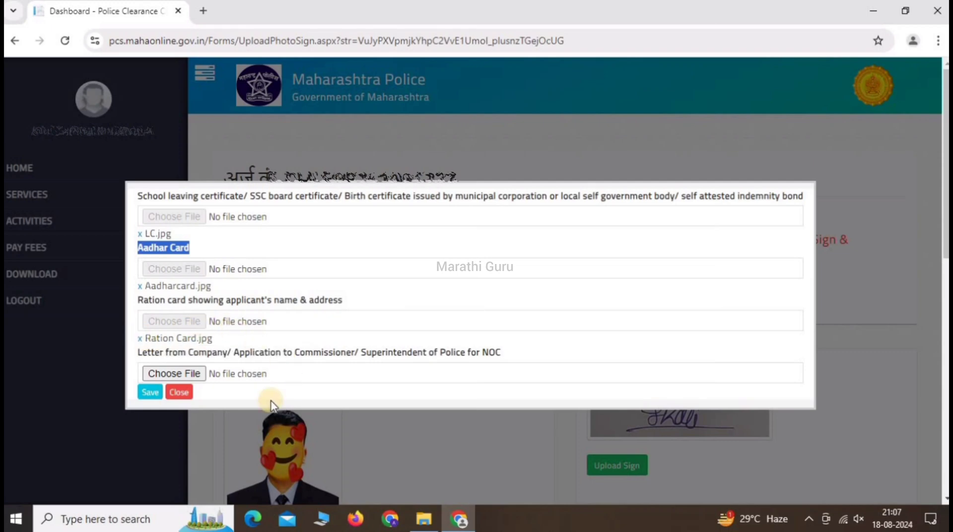
Attach the Hamipatr file as the letter or application to the Commissioner/Superintendent of Police for NOC and continue with the application
{"action": "left_click", "coordinate": [180, 377]}
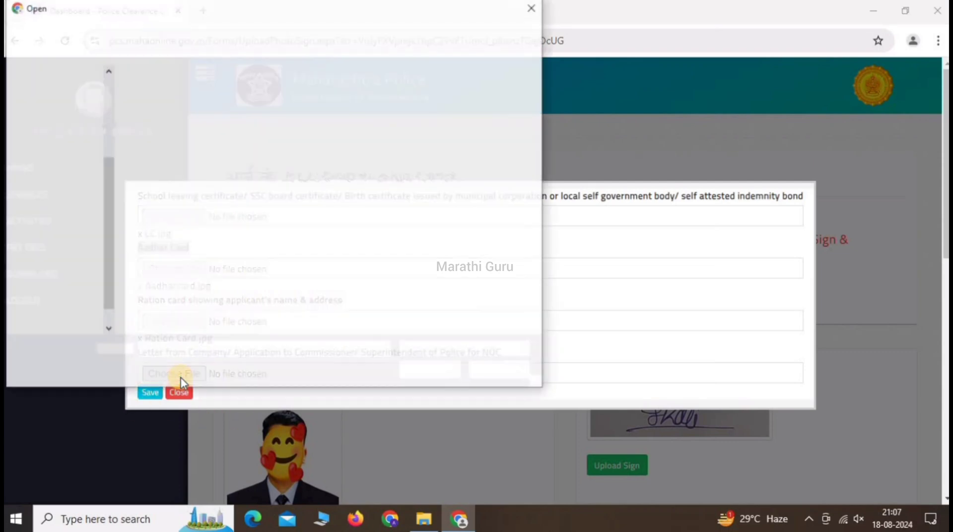
{"action": "left_click", "coordinate": [246, 111]}
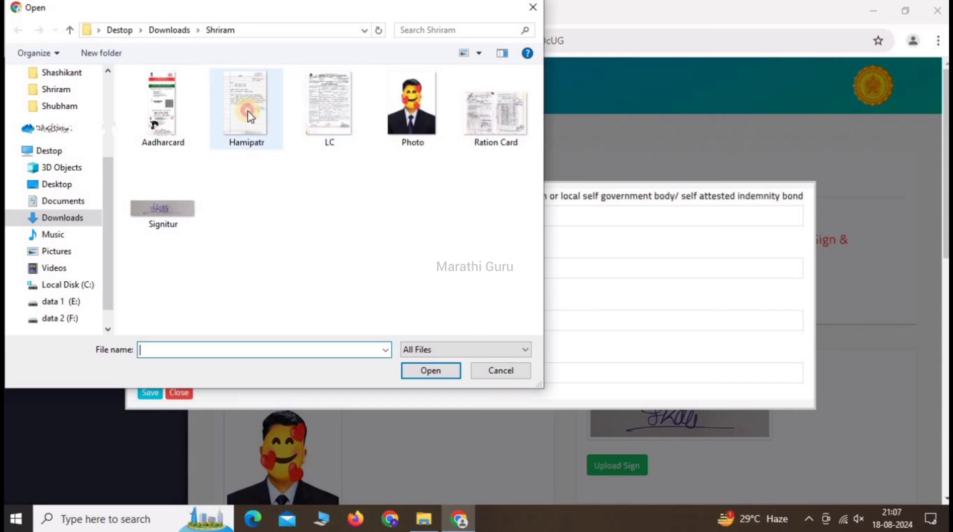
{"action": "left_click", "coordinate": [428, 370]}
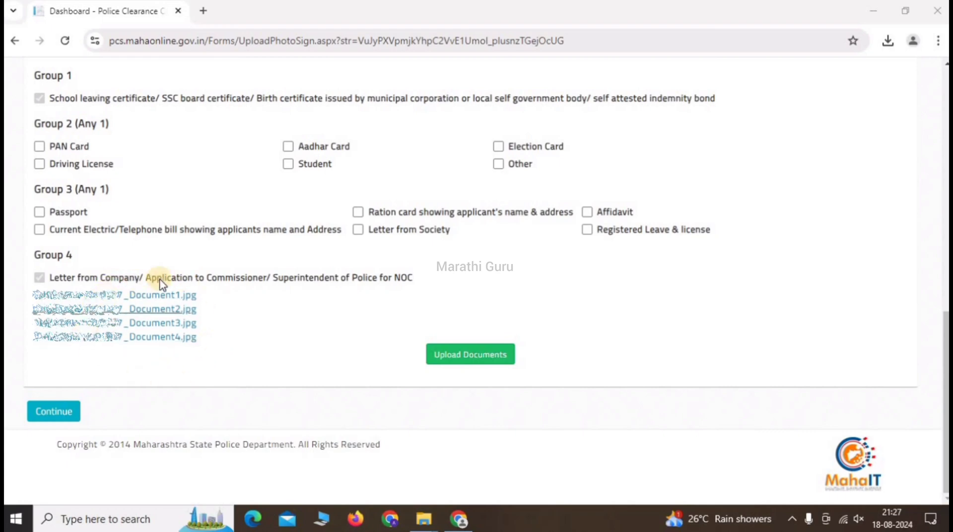
{"action": "left_click", "coordinate": [47, 415]}
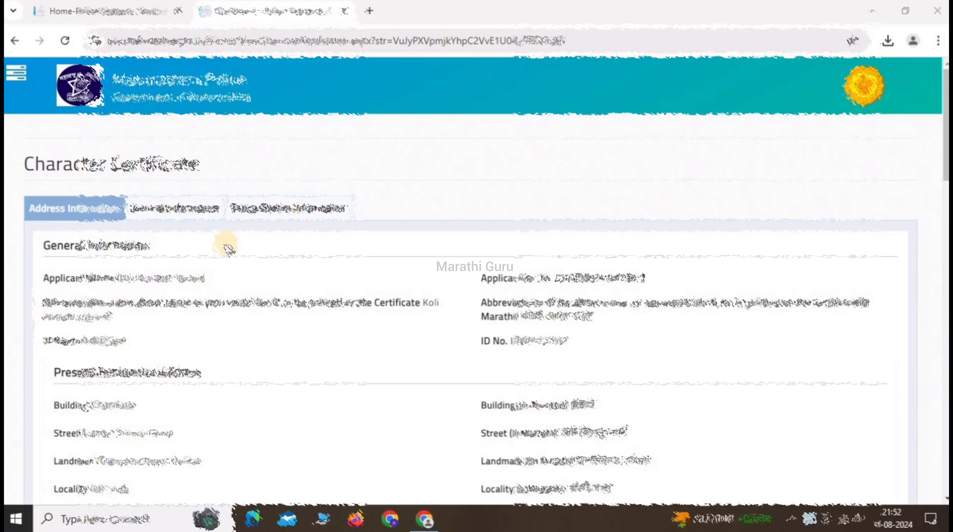
Review the completed application's Address Information, General Information and Police Station Information pages
{"action": "scroll", "coordinate": [229, 248], "scroll_direction": "down", "scroll_amount": 1}
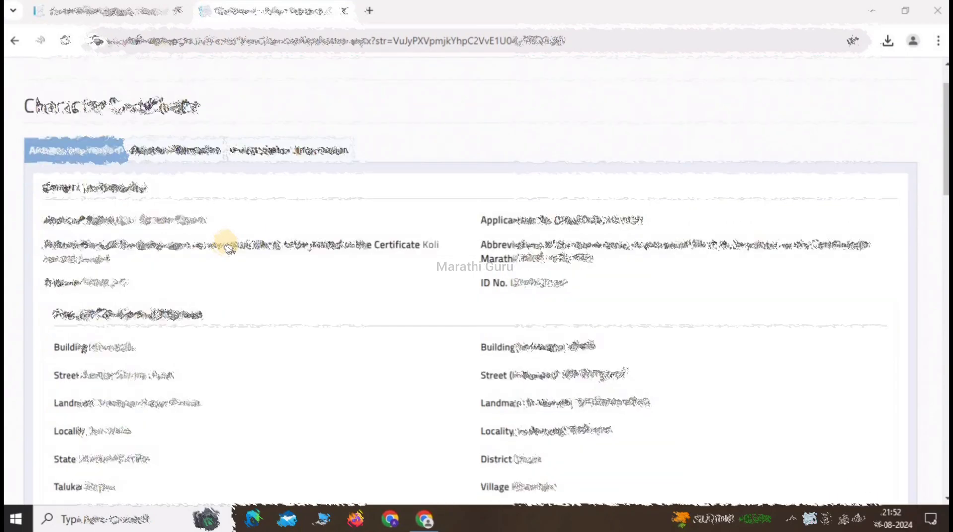
{"action": "scroll", "coordinate": [228, 247], "scroll_direction": "down", "scroll_amount": 10}
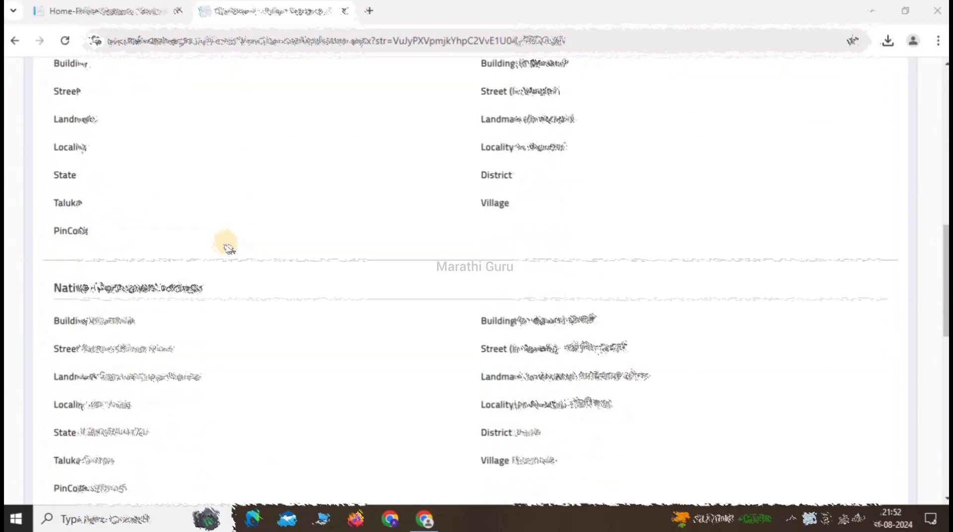
{"action": "scroll", "coordinate": [228, 248], "scroll_direction": "down", "scroll_amount": 11}
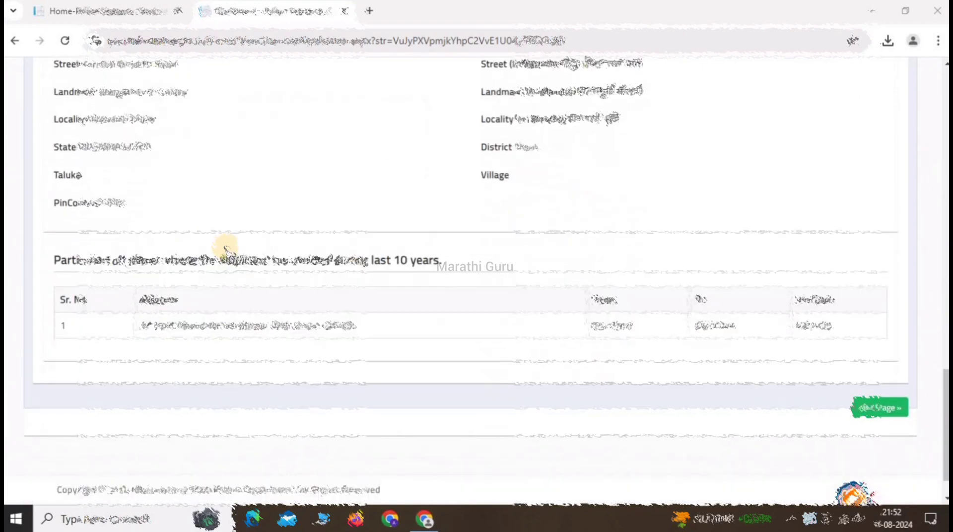
{"action": "scroll", "coordinate": [227, 248], "scroll_direction": "down", "scroll_amount": 1}
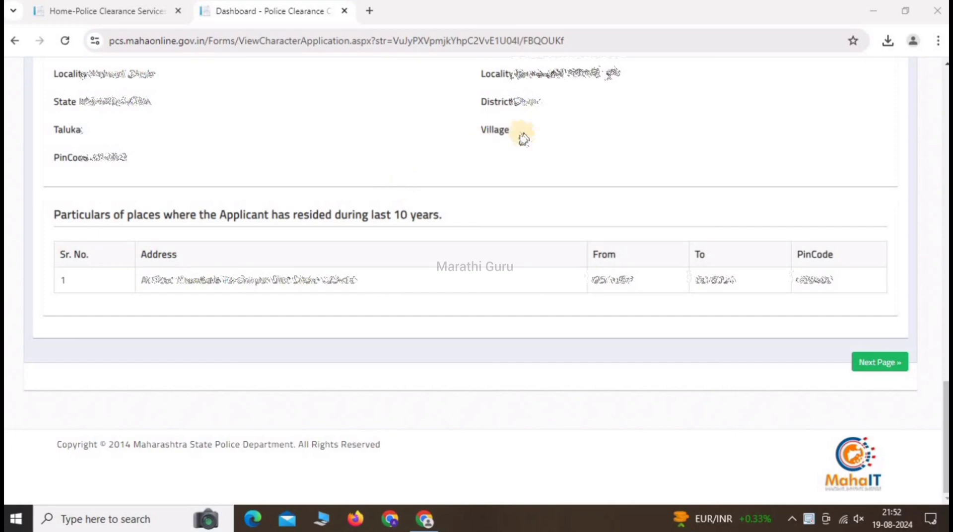
{"action": "left_click", "coordinate": [875, 367]}
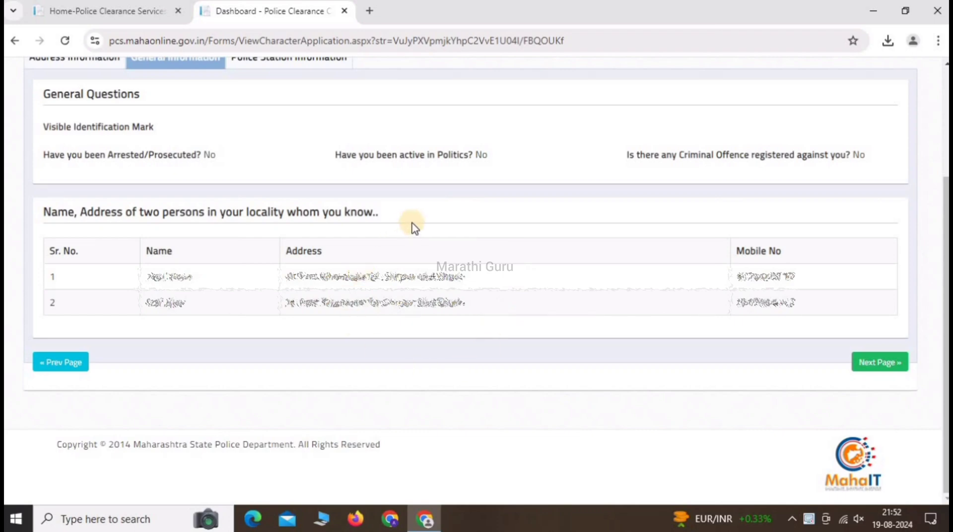
{"action": "left_click", "coordinate": [869, 366]}
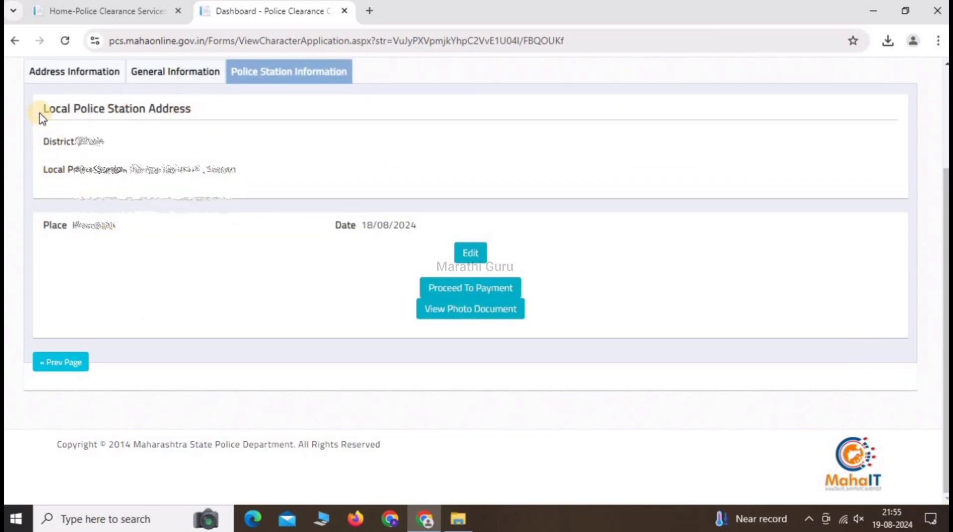
{"action": "left_click_drag", "start_coordinate": [42, 117], "coordinate": [211, 115]}
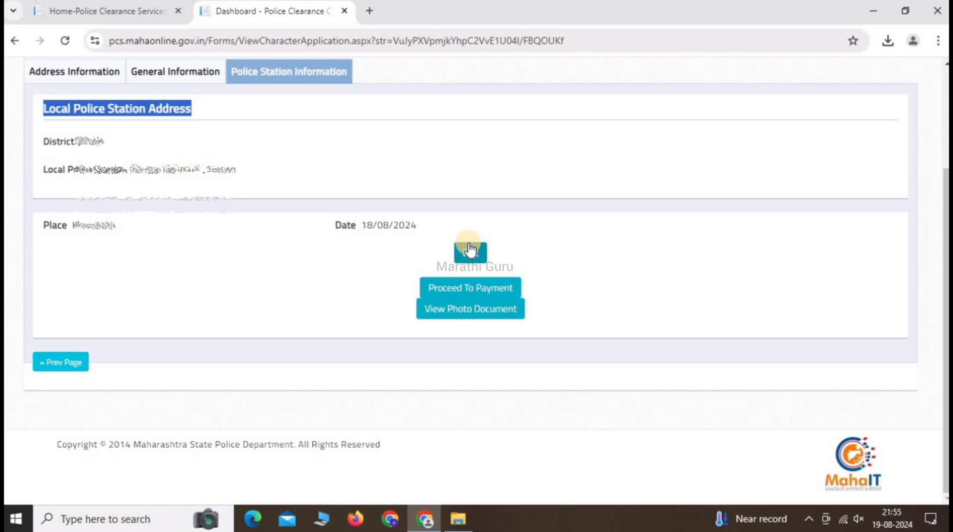
Proceed to payment for the application and choose Pay Online as the payment option
{"action": "left_click", "coordinate": [477, 286]}
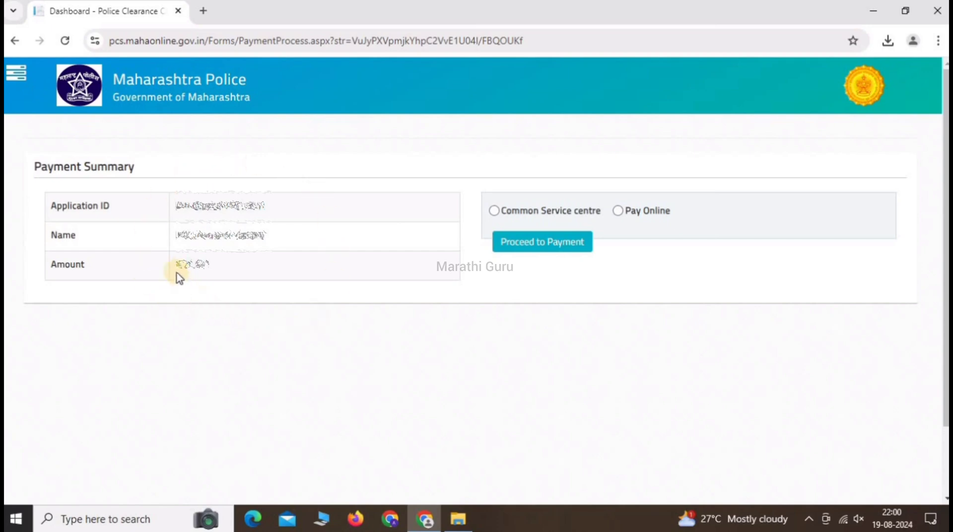
{"action": "left_click_drag", "start_coordinate": [177, 266], "coordinate": [212, 268]}
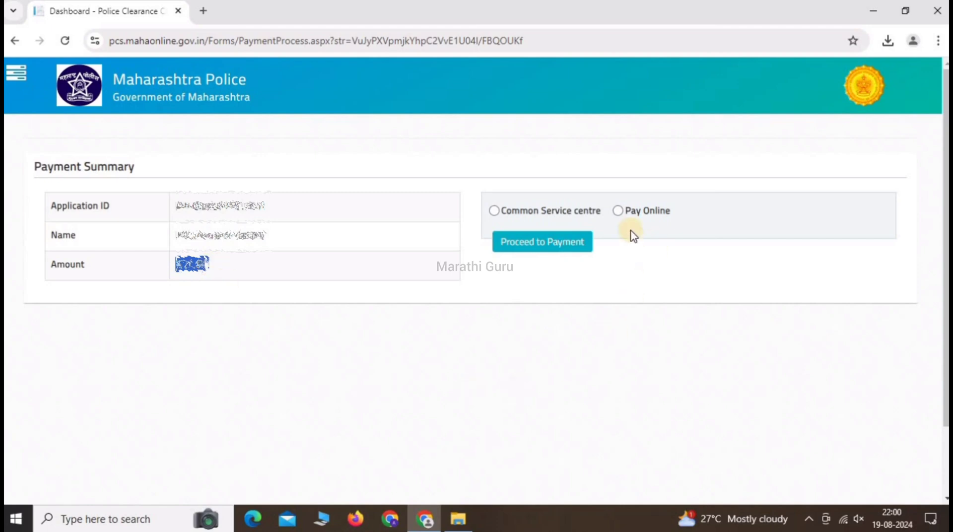
{"action": "left_click", "coordinate": [618, 212]}
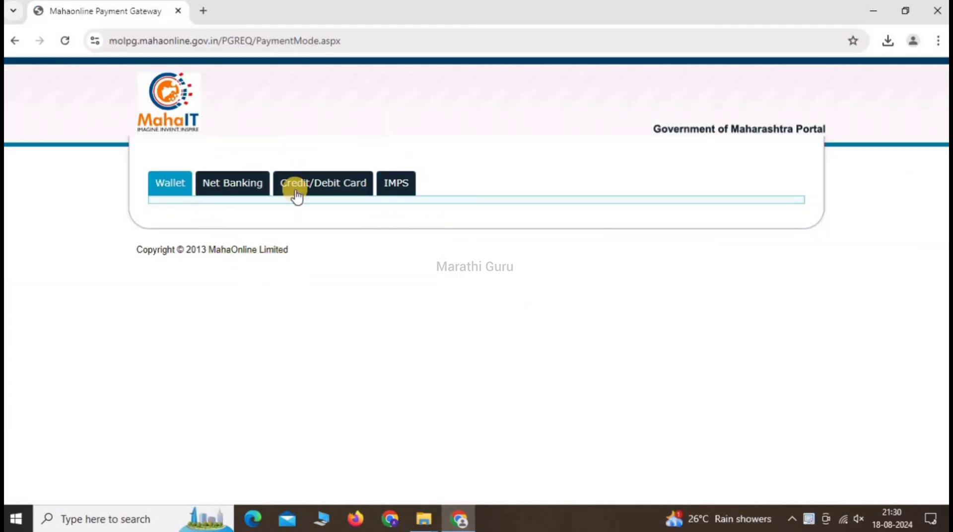
Choose PayGov (Credit/Debit Card) Master/Visa/Rupay as the payment mode and proceed from the payment details
{"action": "left_click", "coordinate": [325, 192]}
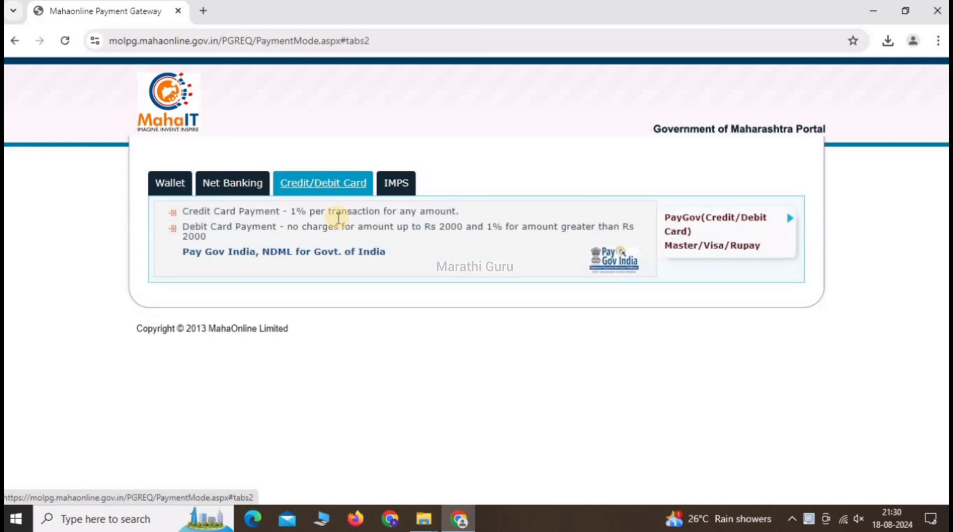
{"action": "left_click", "coordinate": [697, 235]}
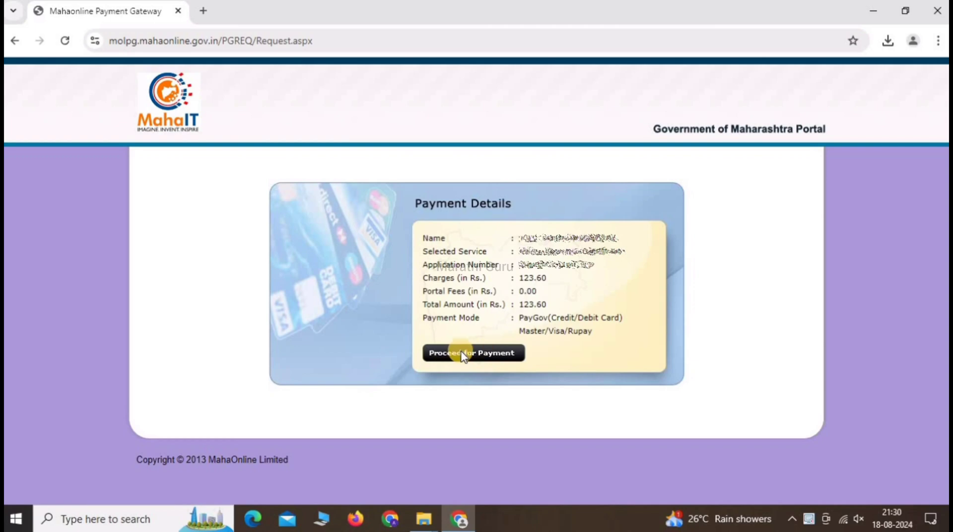
{"action": "left_click", "coordinate": [470, 354]}
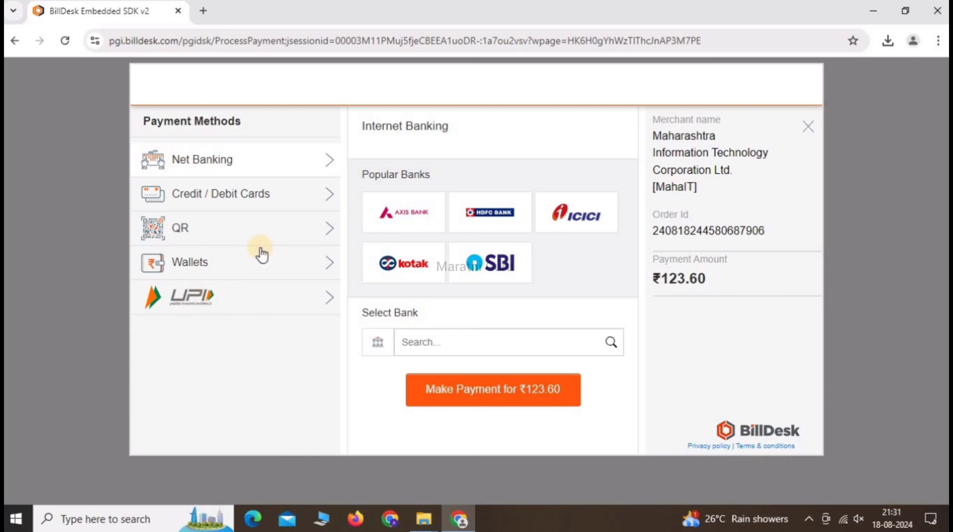
Make the payment by QR with BHIM UPI
{"action": "left_click", "coordinate": [212, 241]}
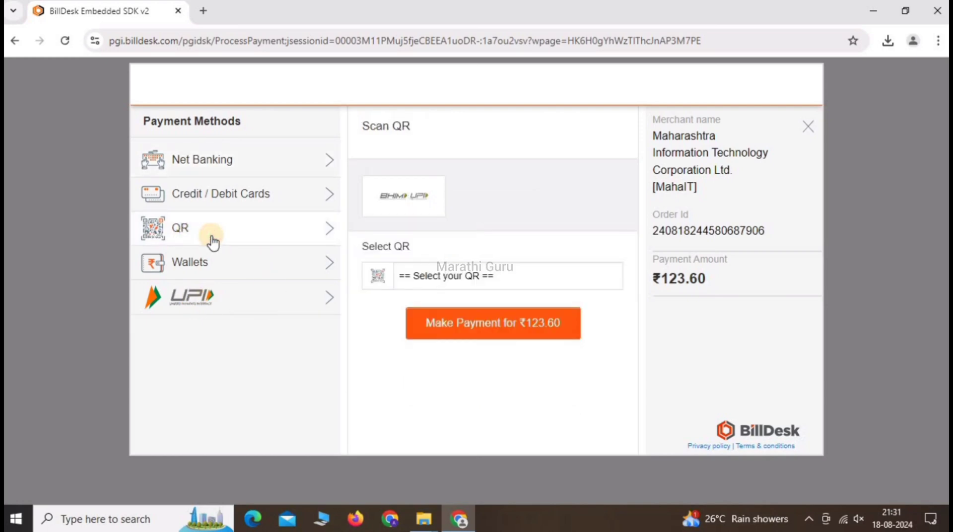
{"action": "left_click", "coordinate": [401, 195]}
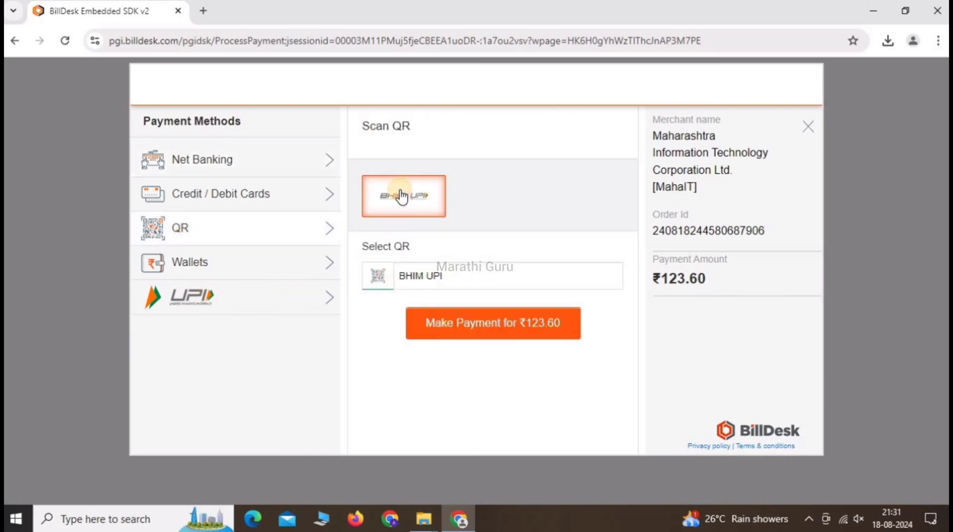
{"action": "left_click", "coordinate": [472, 323]}
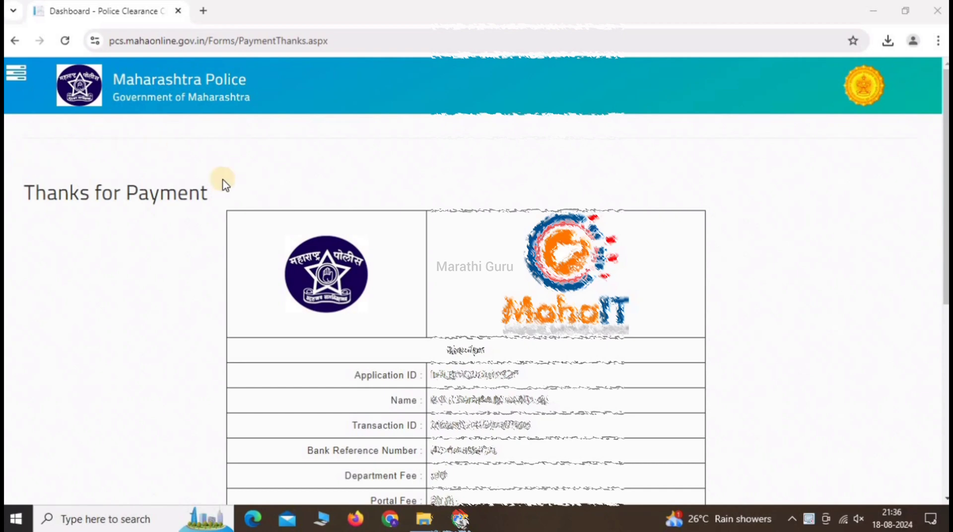
Review the payment receipt through to its end and return to the portal's Home page
{"action": "left_click_drag", "start_coordinate": [25, 198], "coordinate": [226, 205]}
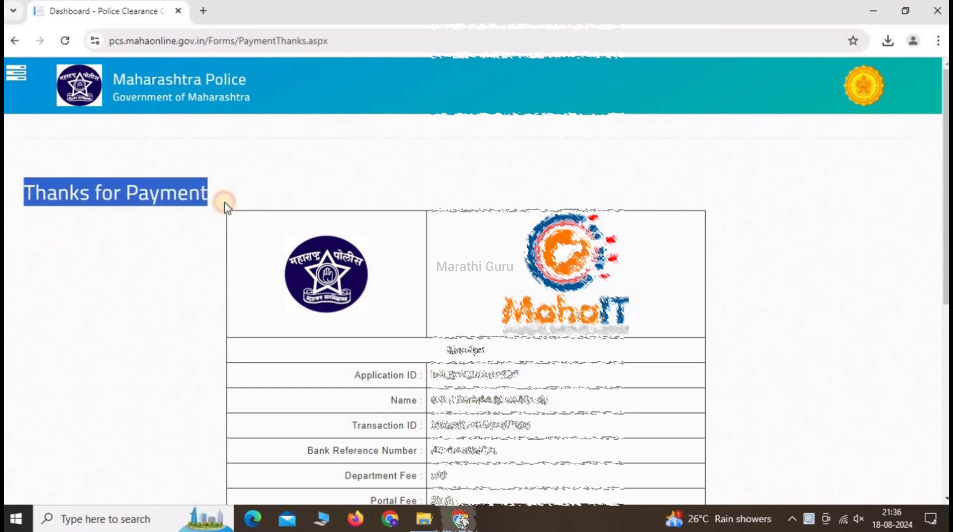
{"action": "scroll", "coordinate": [427, 279], "scroll_direction": "down", "scroll_amount": 4}
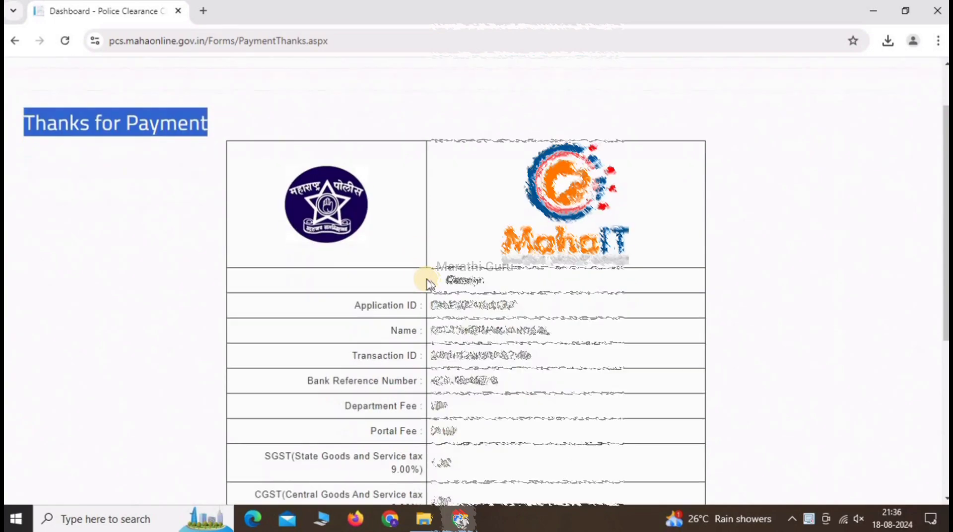
{"action": "scroll", "coordinate": [426, 279], "scroll_direction": "down", "scroll_amount": 3}
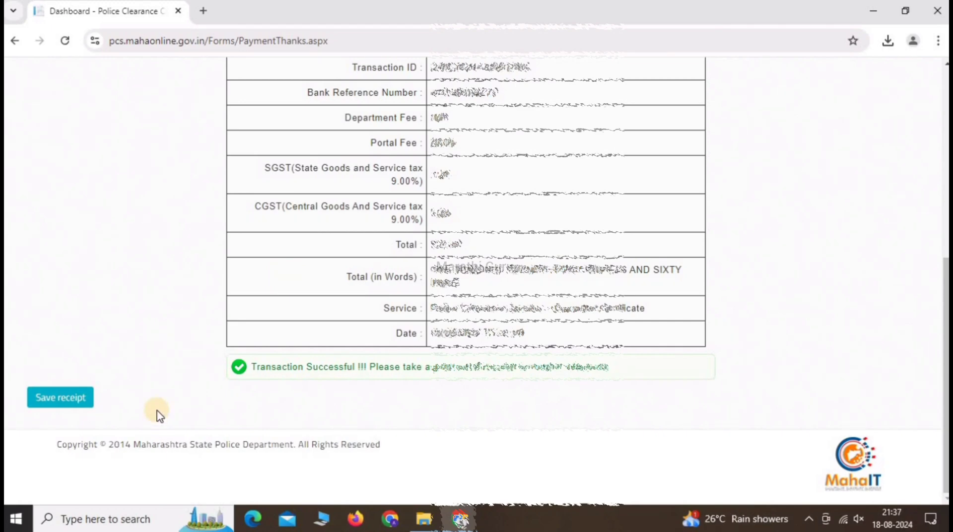
{"action": "scroll", "coordinate": [156, 412], "scroll_direction": "up", "scroll_amount": 7}
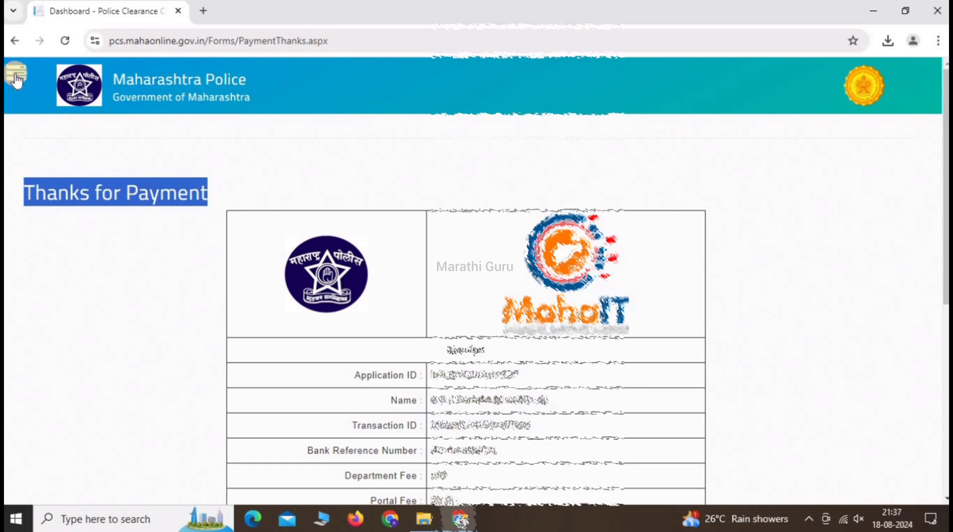
{"action": "left_click", "coordinate": [17, 79]}
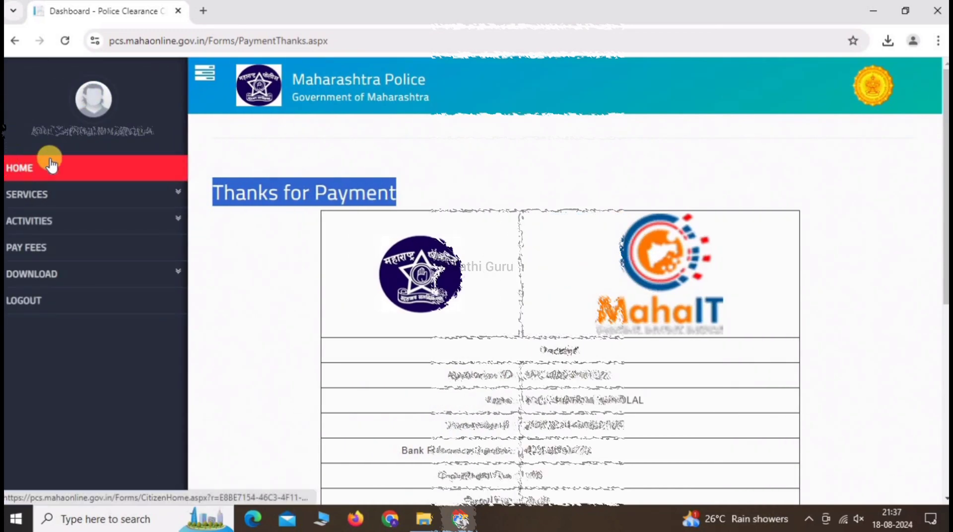
{"action": "left_click", "coordinate": [17, 163]}
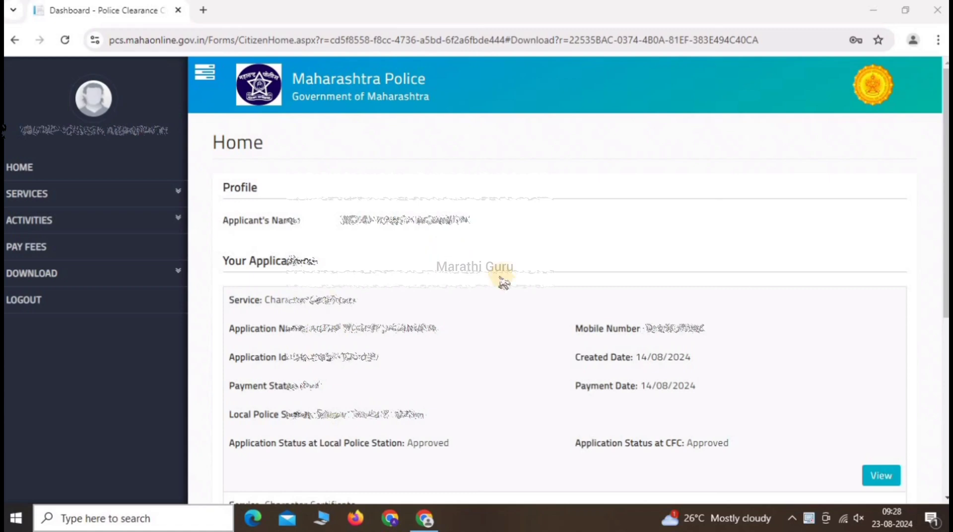
Select the first listed application's ID and open the Print Application search by application ID
{"action": "left_click", "coordinate": [293, 358]}
{"action": "left_click_drag", "start_coordinate": [294, 358], "coordinate": [404, 358]}
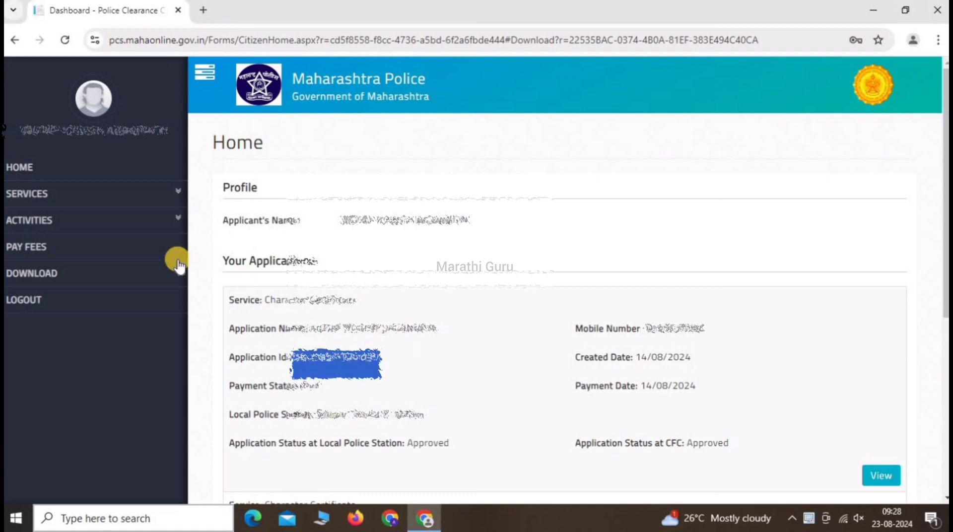
{"action": "left_click", "coordinate": [113, 274]}
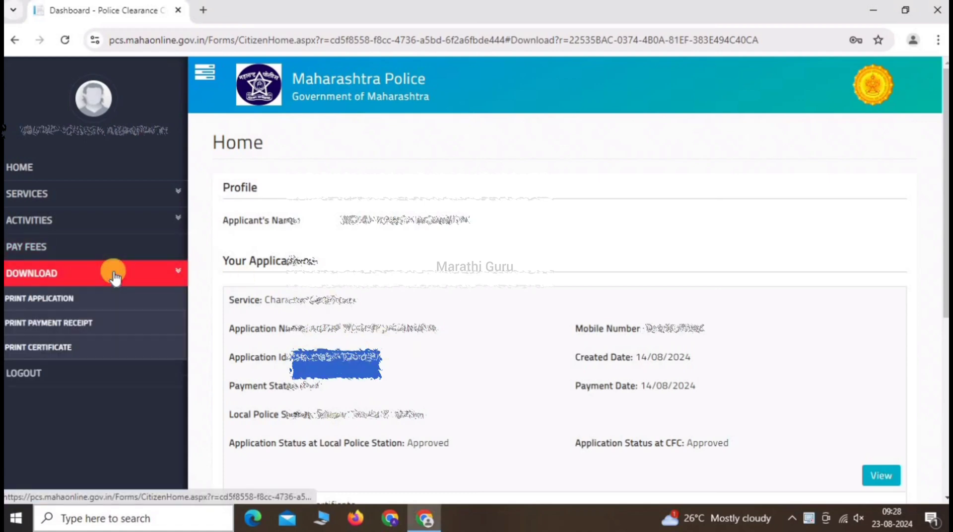
{"action": "left_click", "coordinate": [38, 299]}
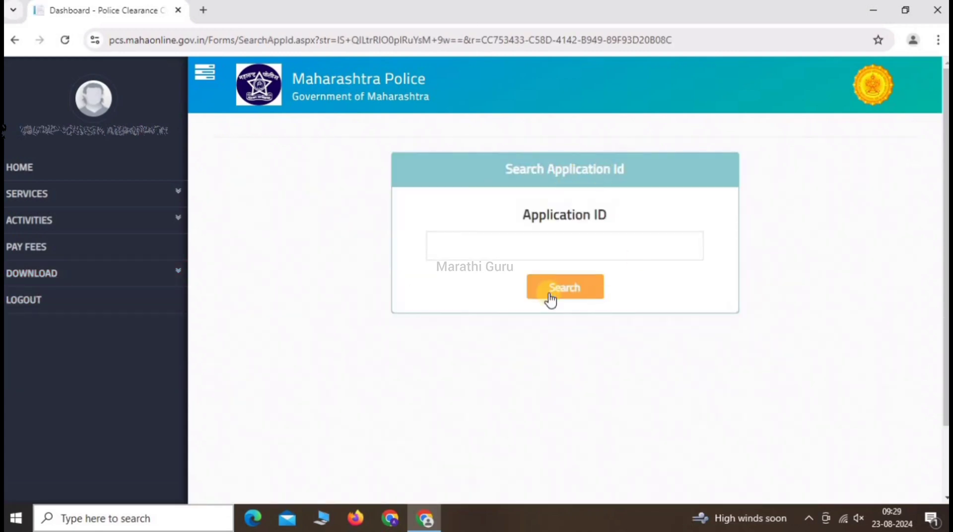
{"action": "left_click_drag", "start_coordinate": [518, 215], "coordinate": [666, 272]}
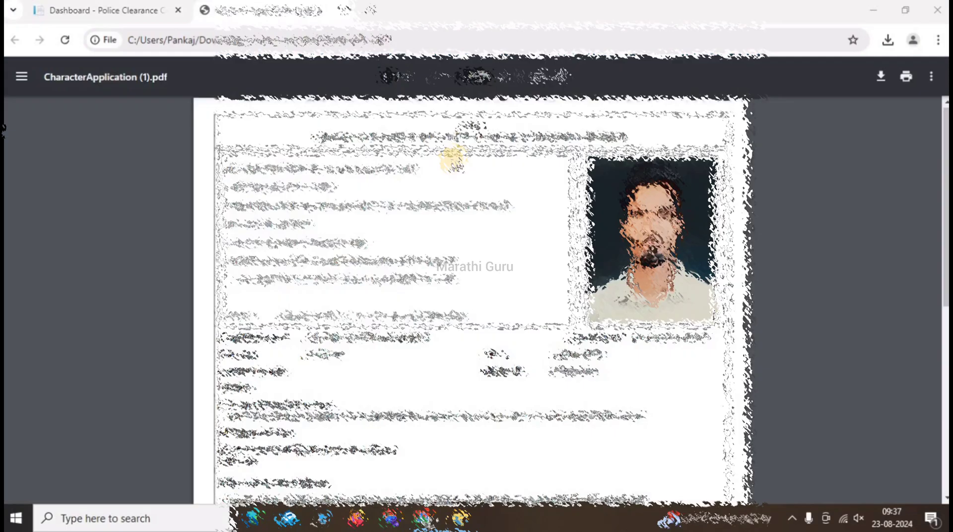
Examine the whole CharacterApplication (1).pdf document
{"action": "scroll", "coordinate": [451, 157], "scroll_direction": "down", "scroll_amount": 10}
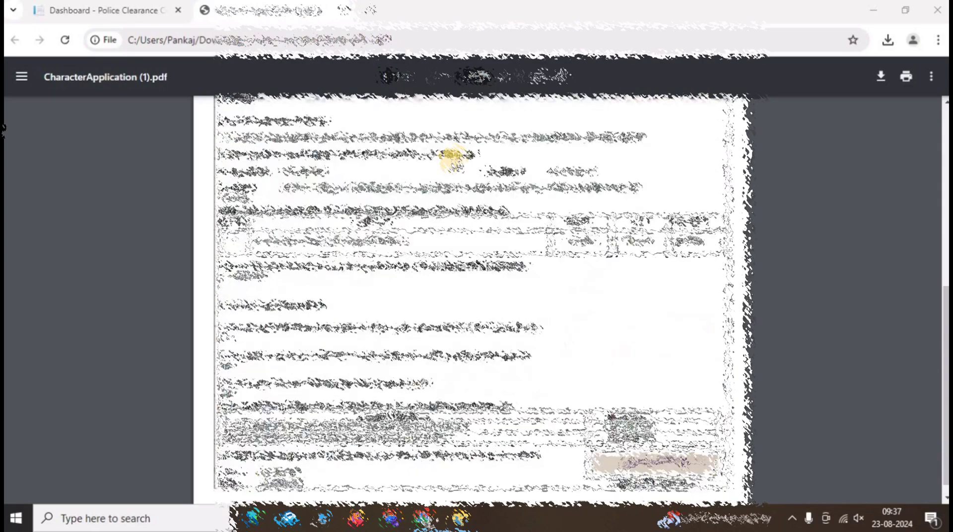
{"action": "scroll", "coordinate": [450, 158], "scroll_direction": "up", "scroll_amount": 10}
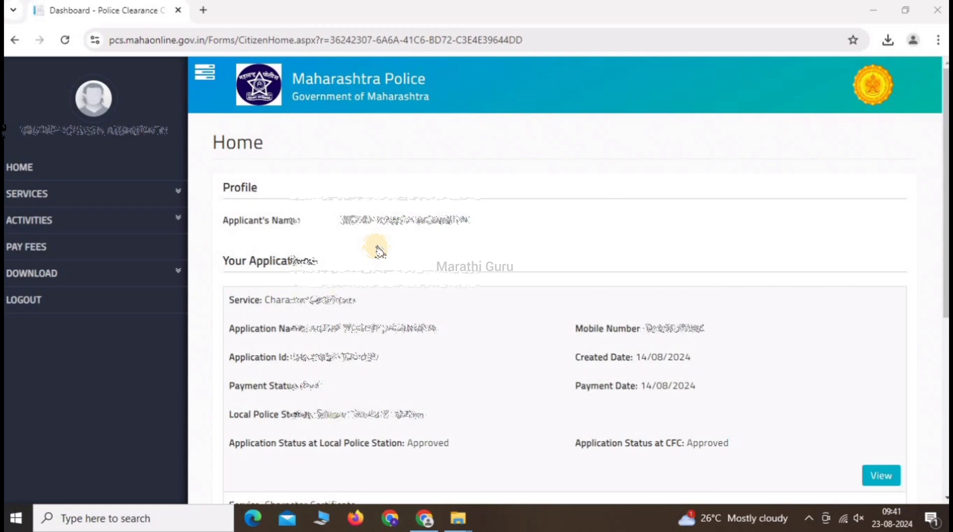
Select the first listed application's ID and open the Print Certificate search by application ID
{"action": "left_click", "coordinate": [304, 355]}
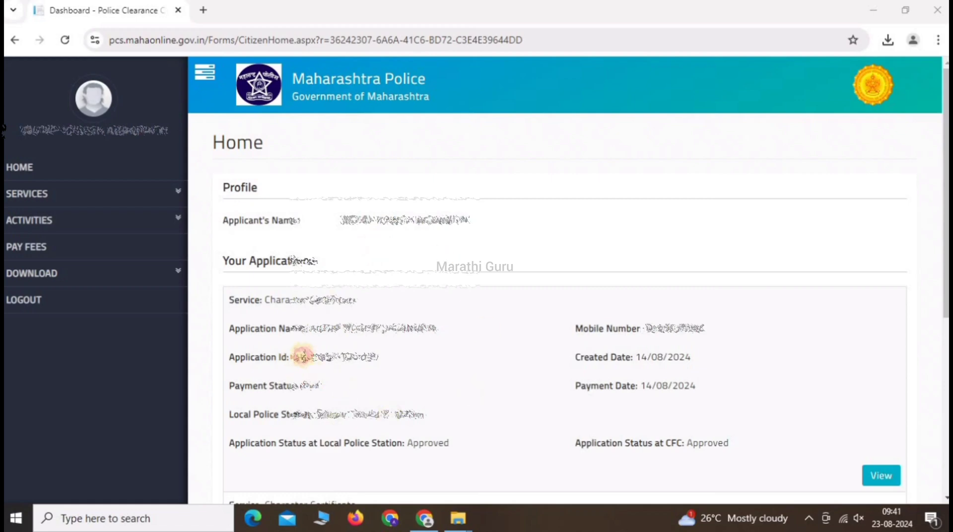
{"action": "left_click_drag", "start_coordinate": [303, 355], "coordinate": [400, 362]}
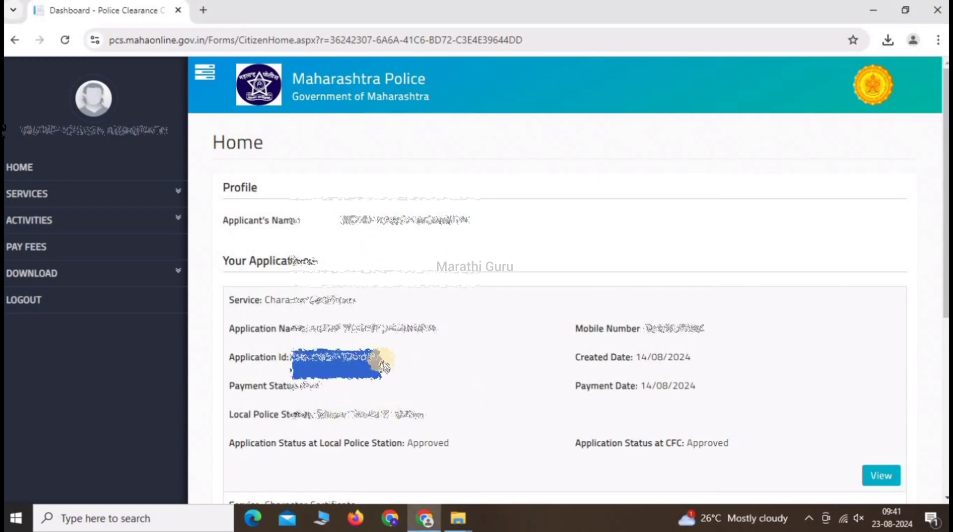
{"action": "left_click", "coordinate": [163, 274]}
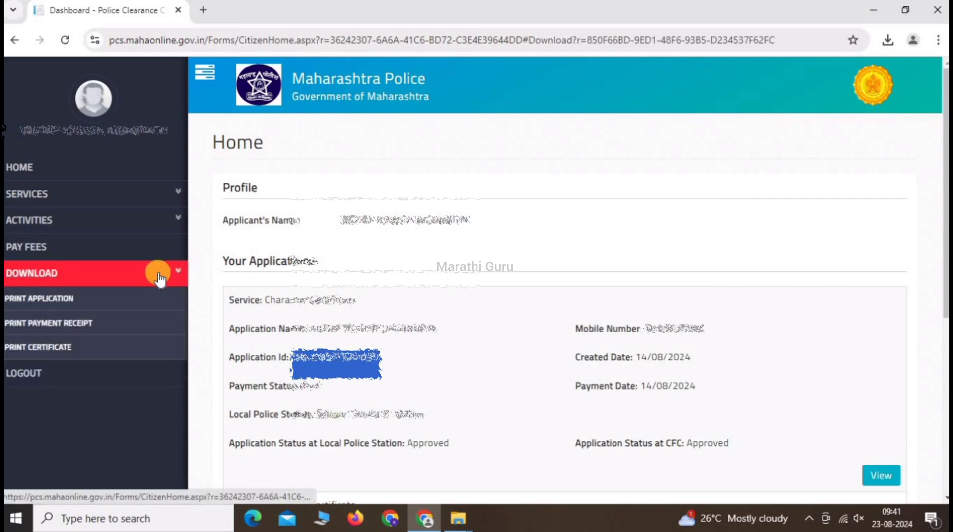
{"action": "left_click", "coordinate": [44, 349]}
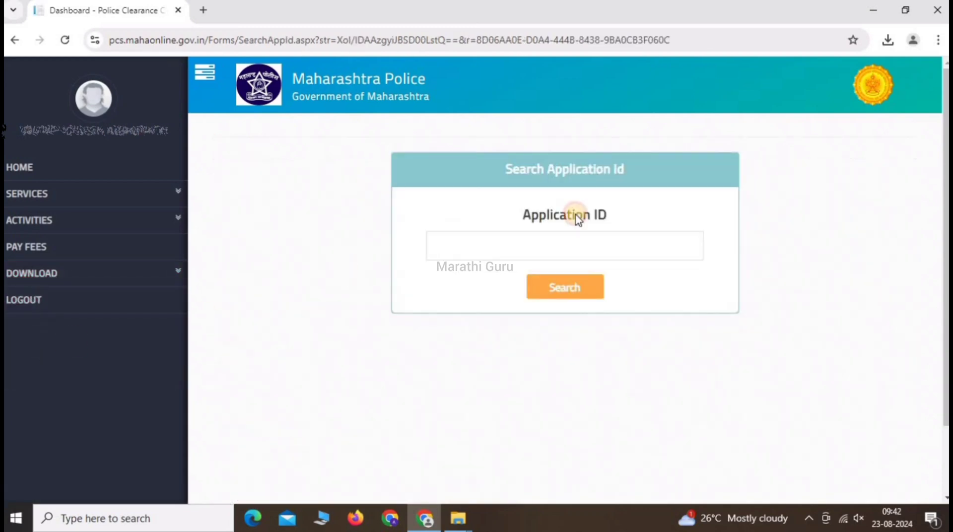
{"action": "triple_click", "coordinate": [622, 216]}
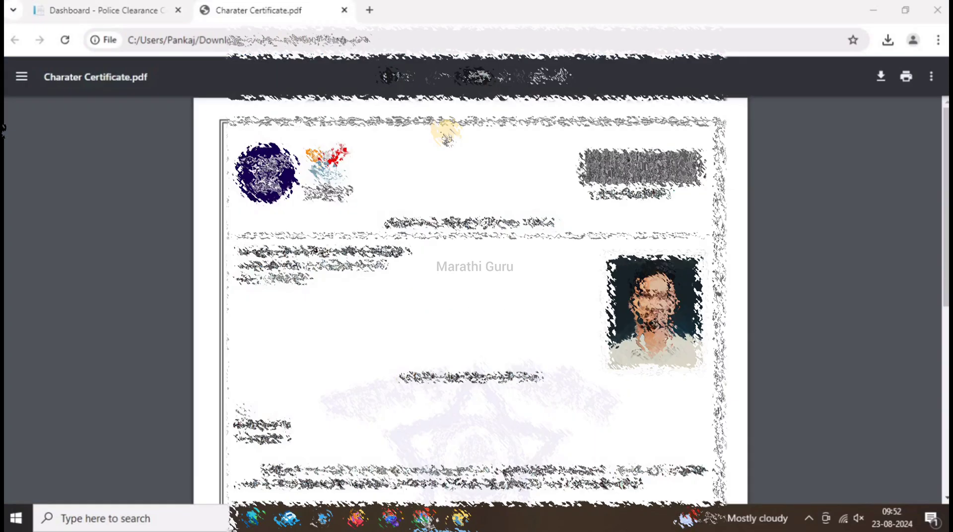
Examine the whole Charater Certificate.pdf document from its header to the signature at its end
{"action": "scroll", "coordinate": [448, 133], "scroll_direction": "down", "scroll_amount": 6}
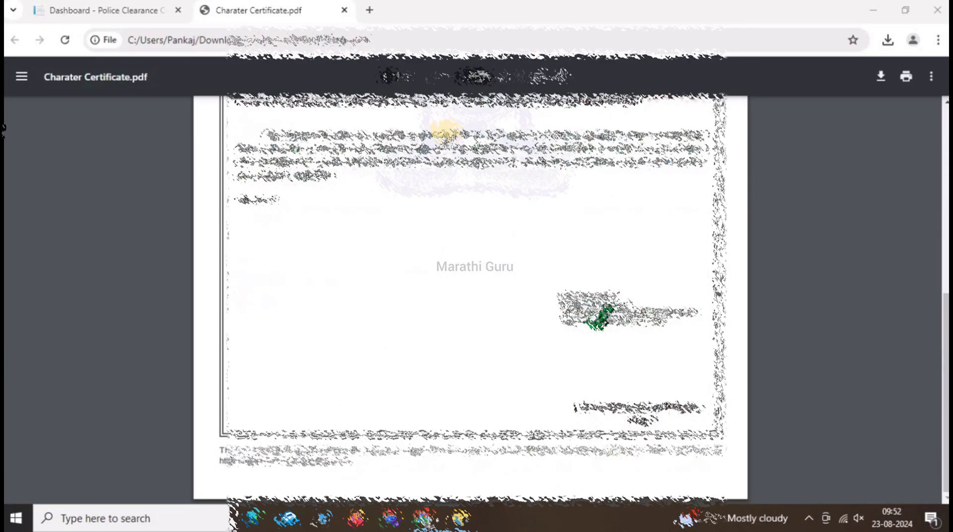
{"action": "scroll", "coordinate": [448, 133], "scroll_direction": "up", "scroll_amount": 5}
{"action": "scroll", "coordinate": [448, 132], "scroll_direction": "up", "scroll_amount": 1}
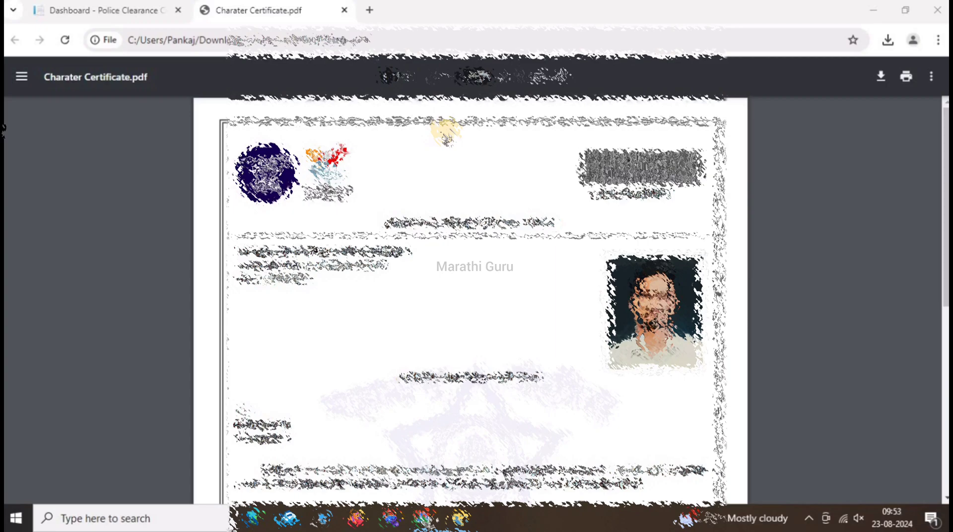
{"action": "scroll", "coordinate": [448, 132], "scroll_direction": "down", "scroll_amount": 6}
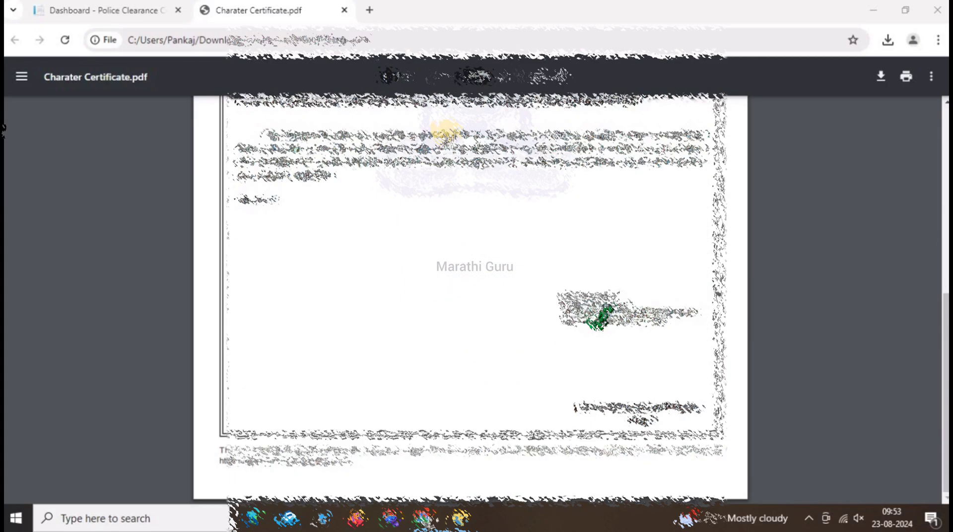
{"action": "scroll", "coordinate": [448, 132], "scroll_direction": "up", "scroll_amount": 6}
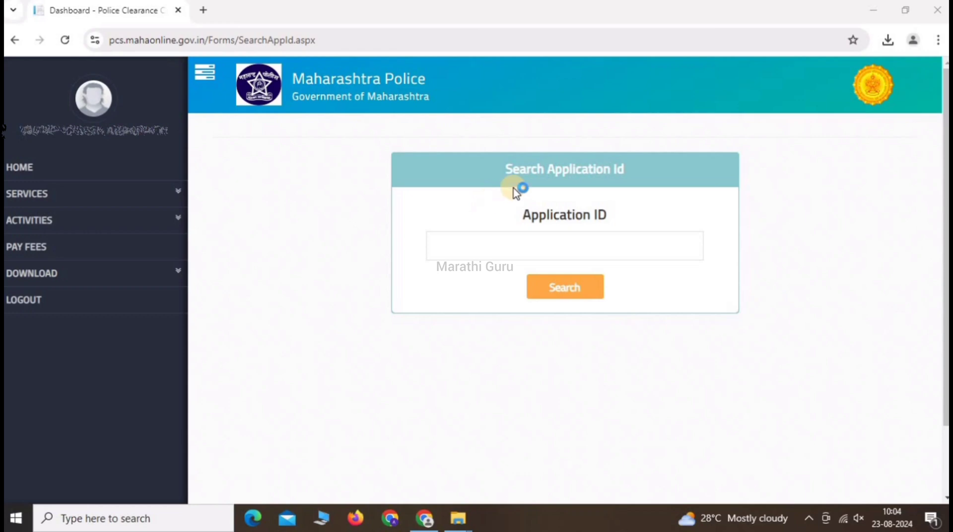
{"action": "left_click_drag", "start_coordinate": [568, 218], "coordinate": [522, 216]}
{"action": "left_click_drag", "start_coordinate": [626, 218], "coordinate": [581, 241]}
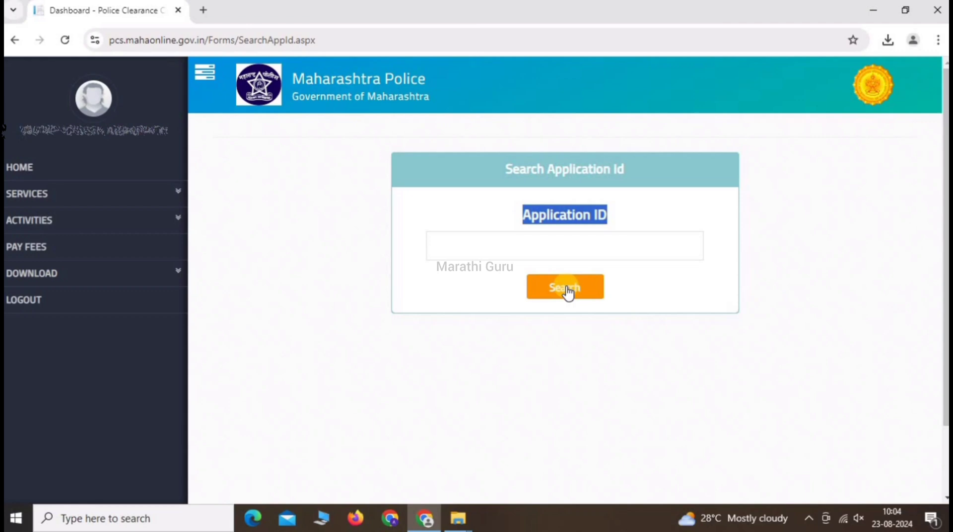
Open the browser's Privacy and security settings by way of the browsing history, and cancel the Delete browsing data dialog
{"action": "left_click", "coordinate": [203, 11]}
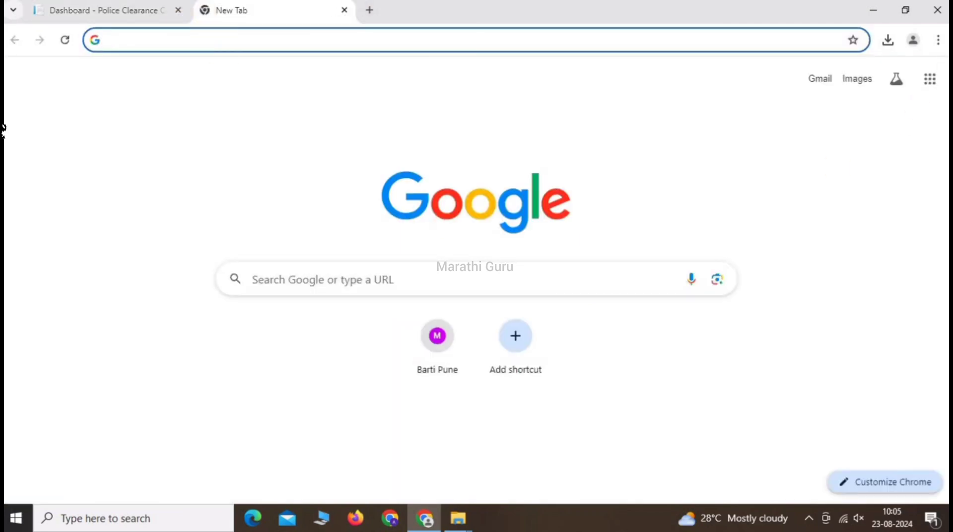
{"action": "left_click", "coordinate": [938, 41]}
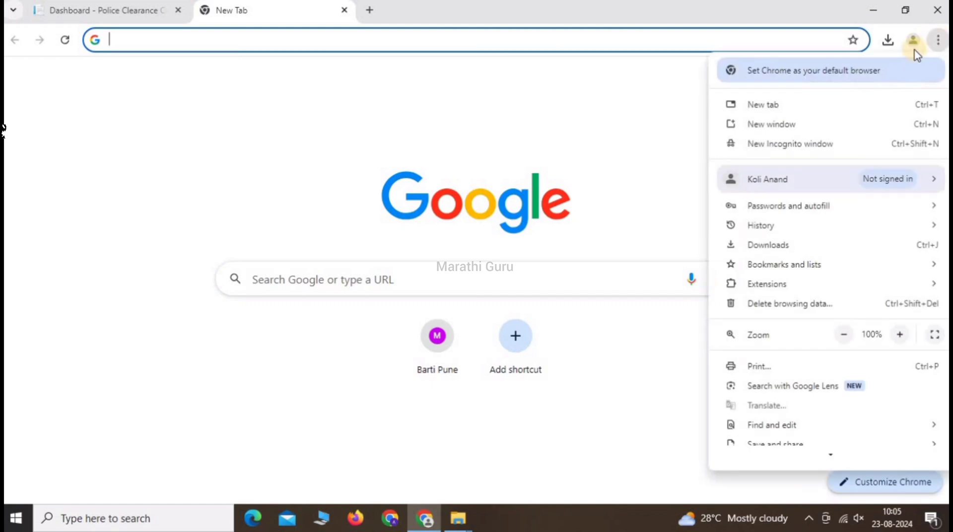
{"action": "mouse_move", "coordinate": [771, 226]}
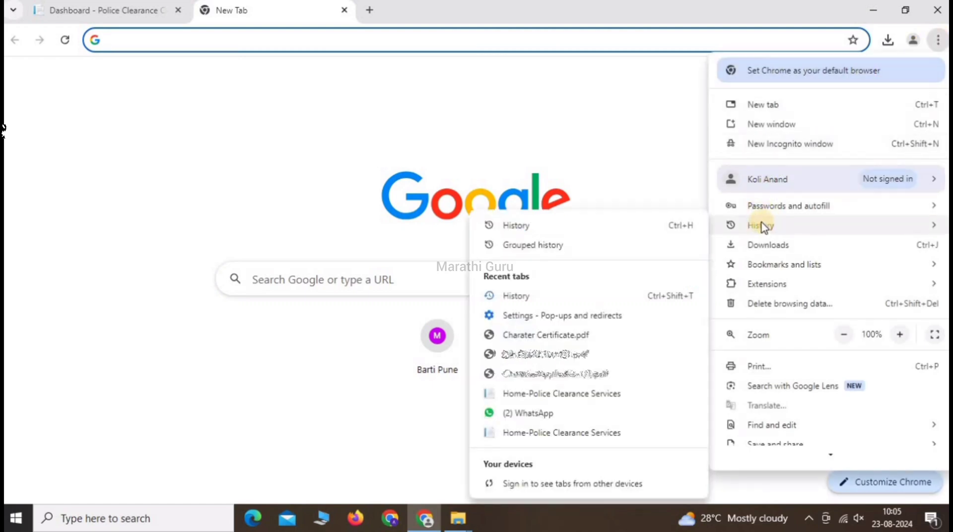
{"action": "left_click", "coordinate": [682, 225]}
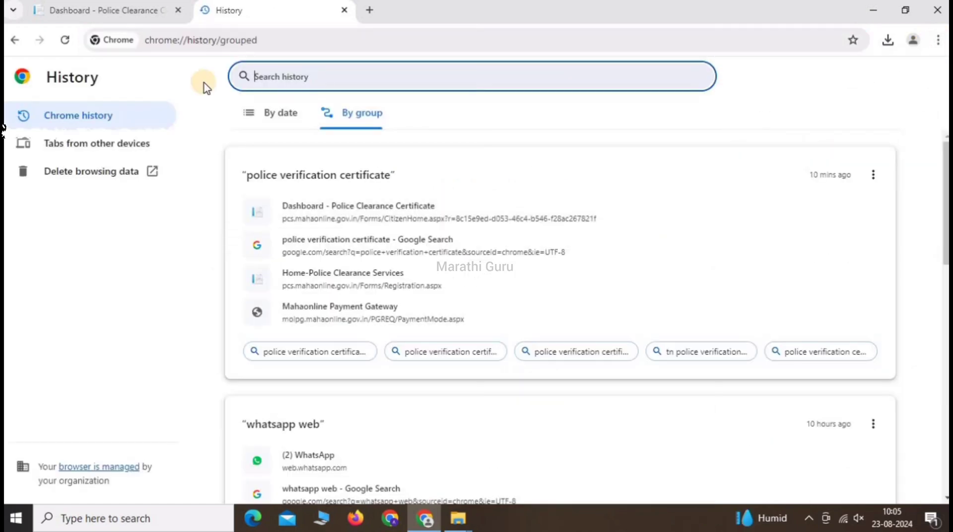
{"action": "left_click", "coordinate": [103, 173]}
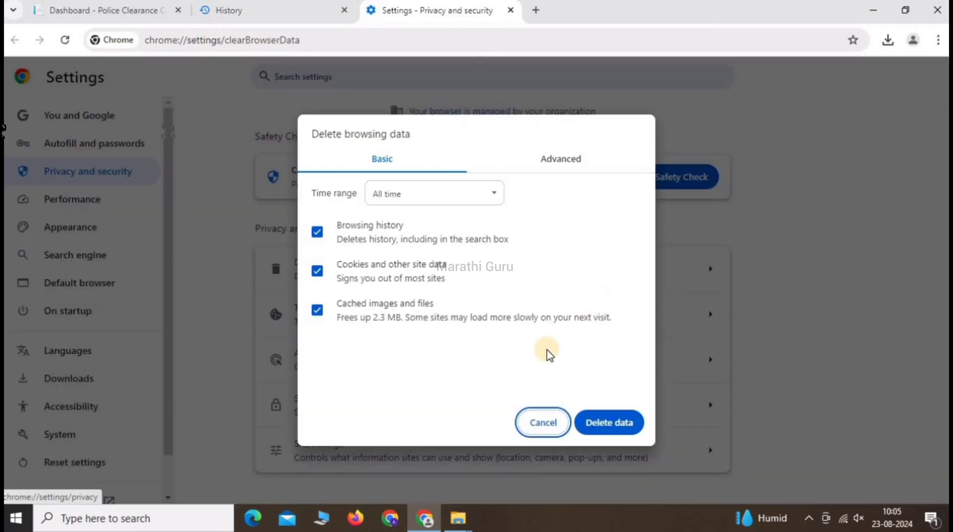
{"action": "left_click", "coordinate": [543, 422]}
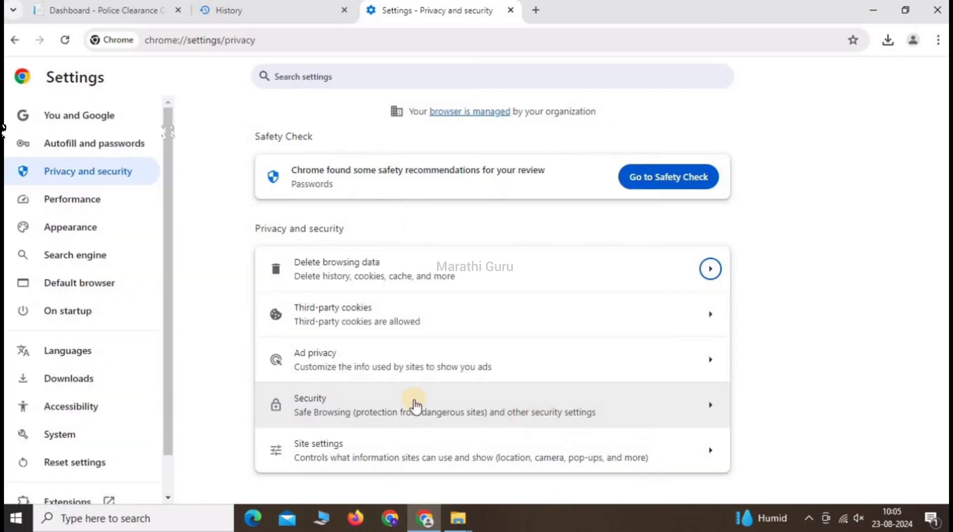
In the site settings for pop-ups and redirects, set the default behavior to "Sites can send pop-ups and use redirects"
{"action": "left_click", "coordinate": [330, 449]}
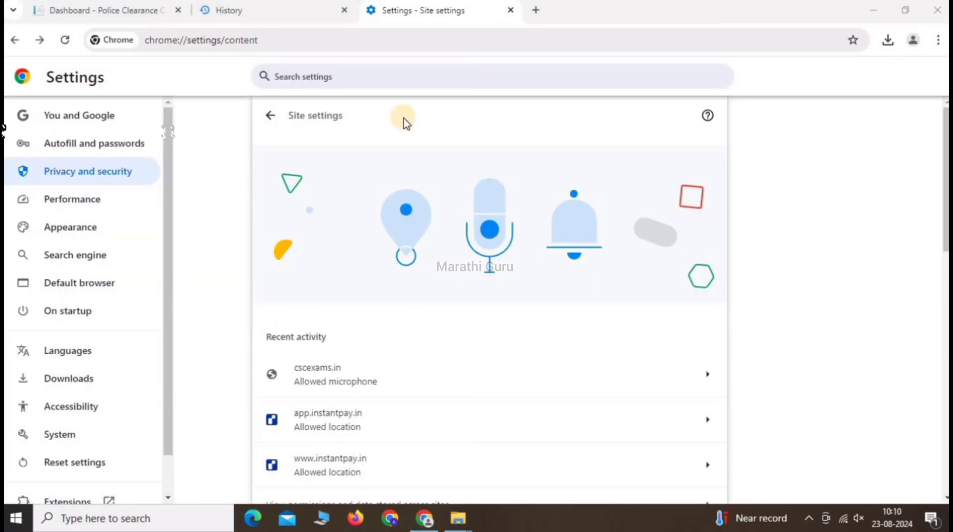
{"action": "scroll", "coordinate": [403, 122], "scroll_direction": "down", "scroll_amount": 12}
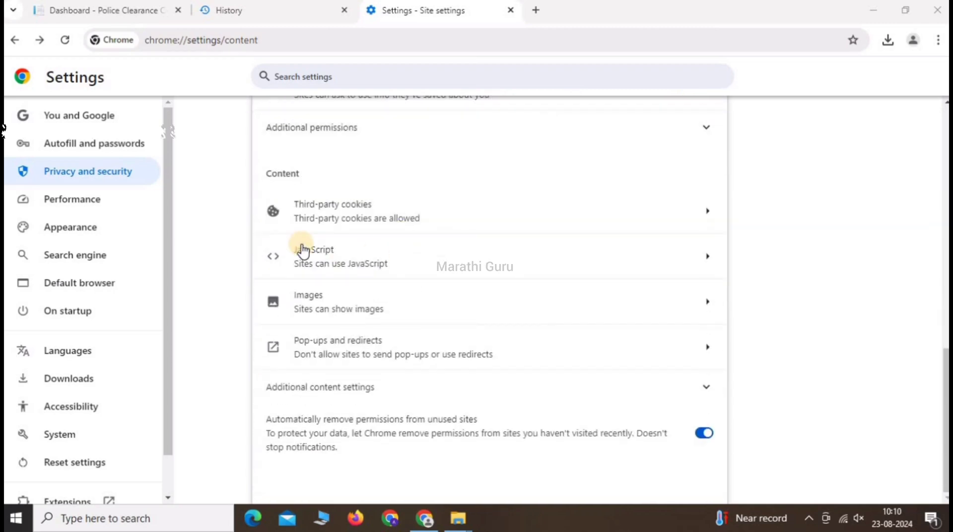
{"action": "left_click_drag", "start_coordinate": [268, 173], "coordinate": [301, 175]}
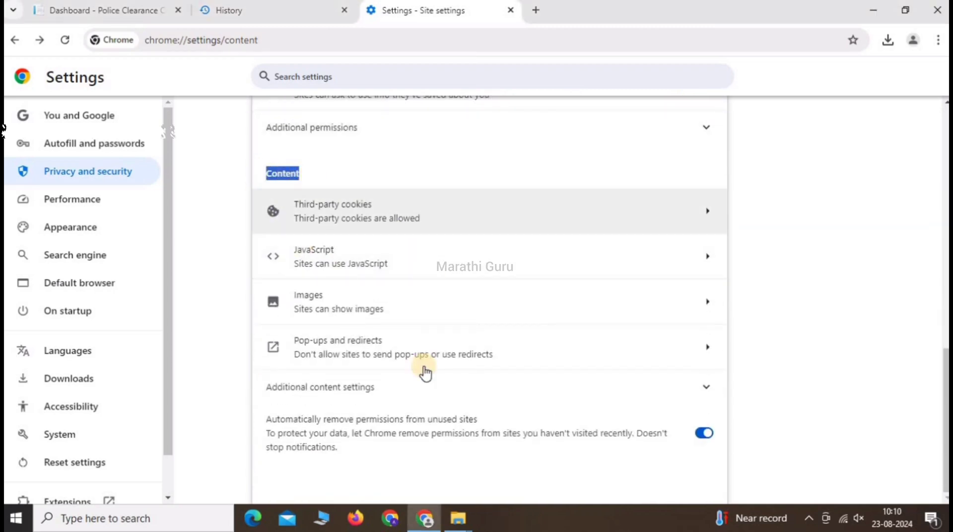
{"action": "left_click", "coordinate": [336, 341]}
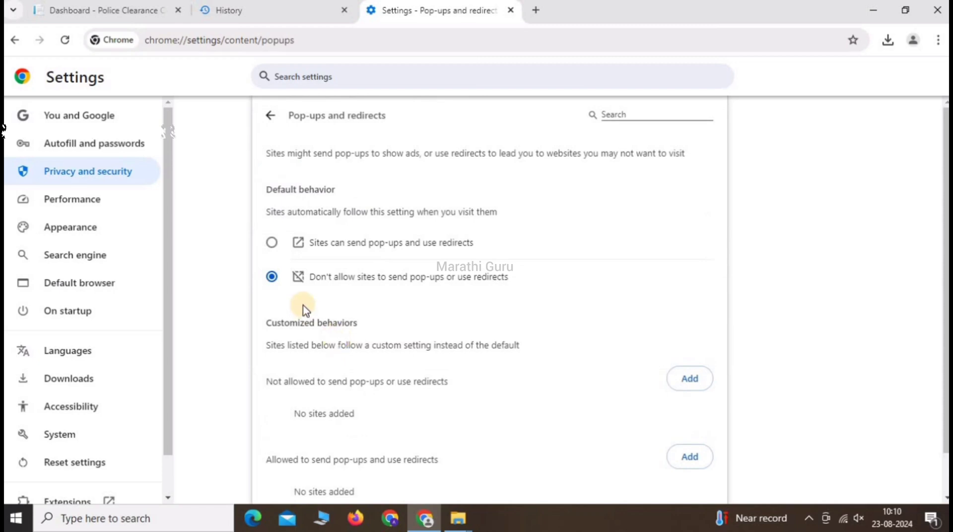
{"action": "left_click", "coordinate": [312, 273]}
{"action": "left_click_drag", "start_coordinate": [334, 276], "coordinate": [351, 277]}
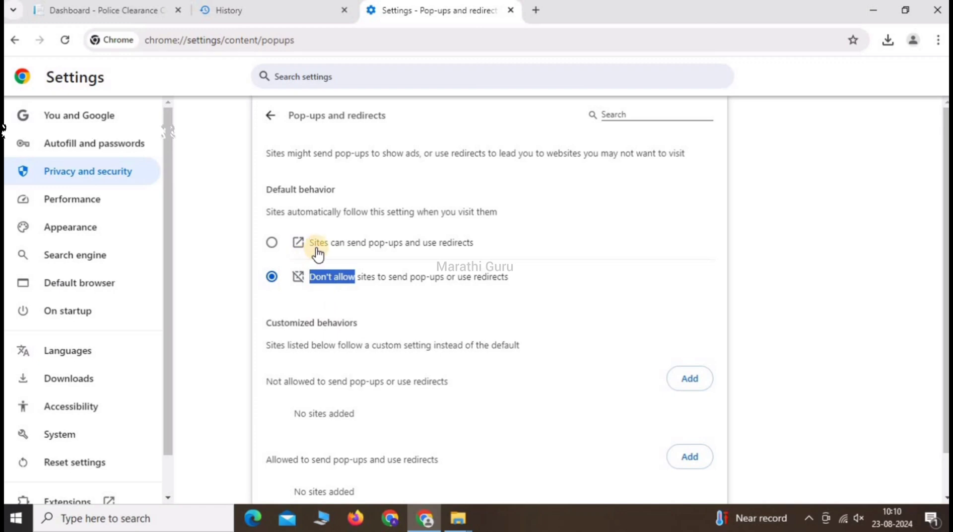
{"action": "left_click", "coordinate": [272, 243]}
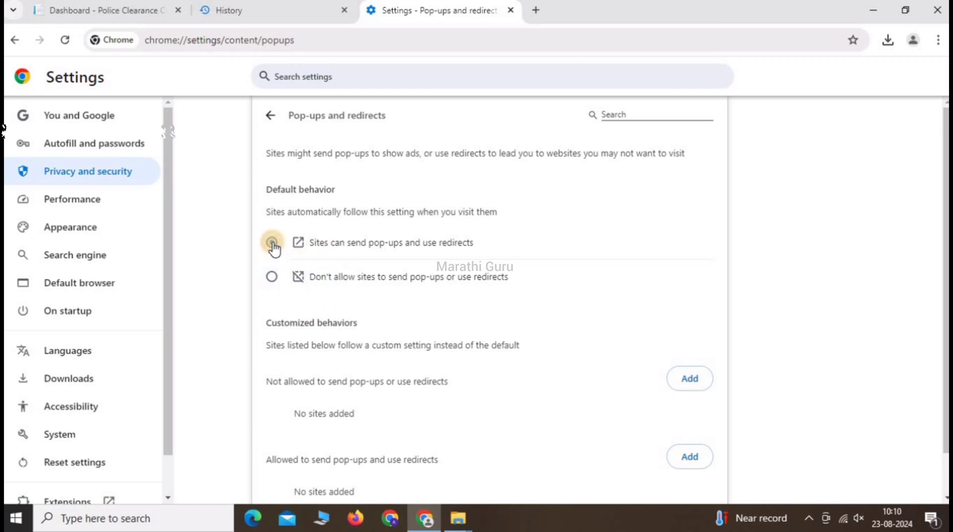
Close the Settings and History pages and return to the portal's Application ID search
{"action": "double_click", "coordinate": [510, 10]}
{"action": "left_click", "coordinate": [527, 214]}
{"action": "left_click_drag", "start_coordinate": [527, 215], "coordinate": [632, 213]}
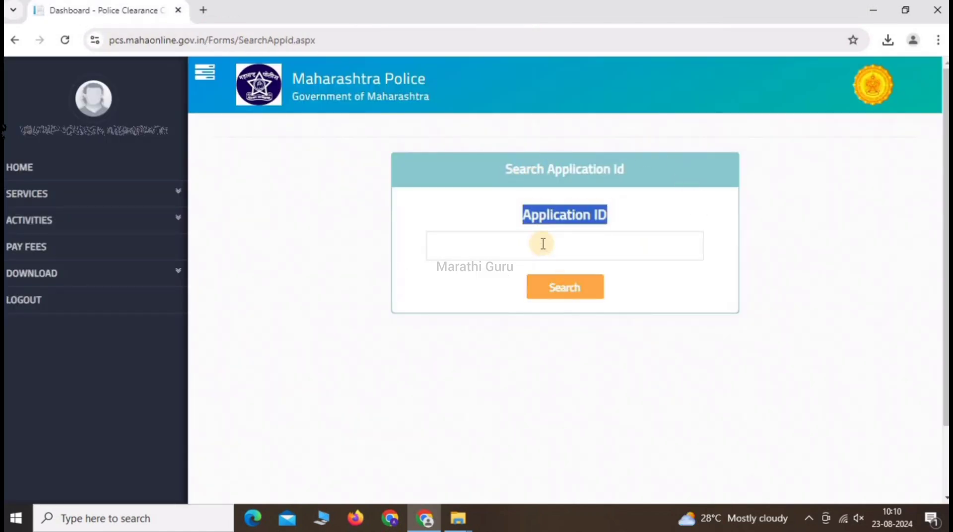